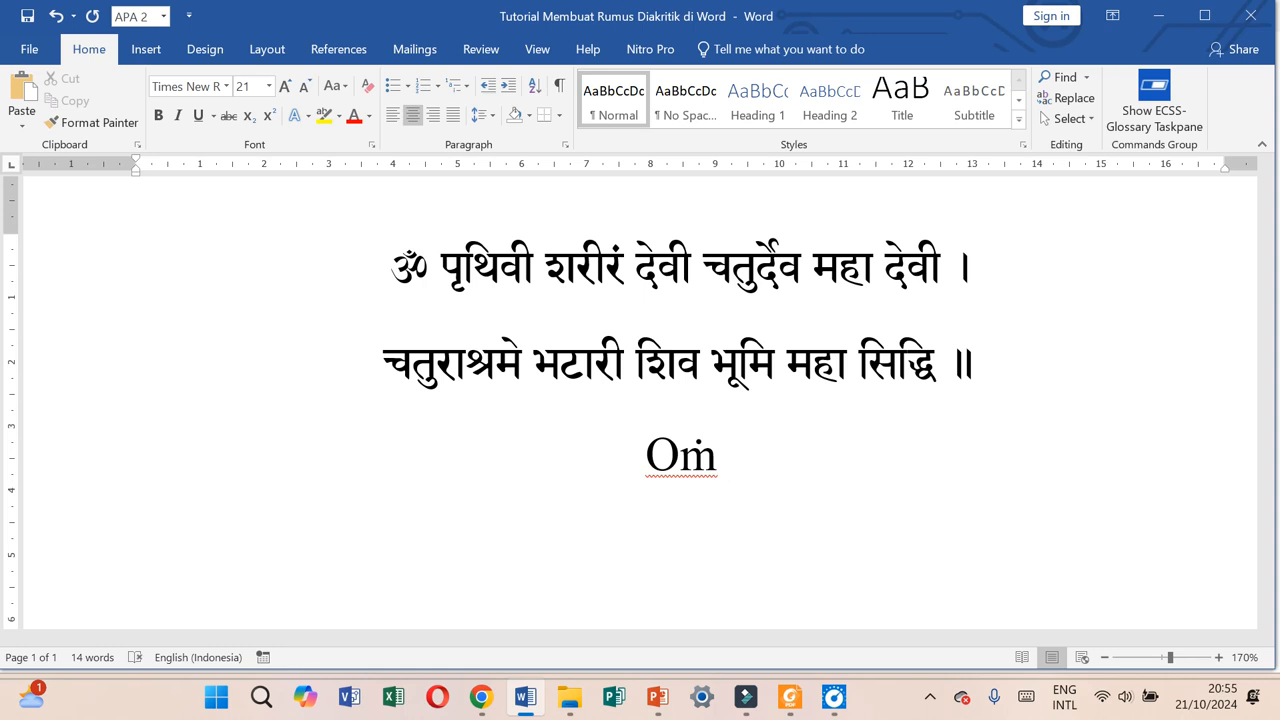
Continue the transliteration line after "Oṁ" with "pṛthivī śarīra", including the diacritics
{"action": "type", "text": "p"}
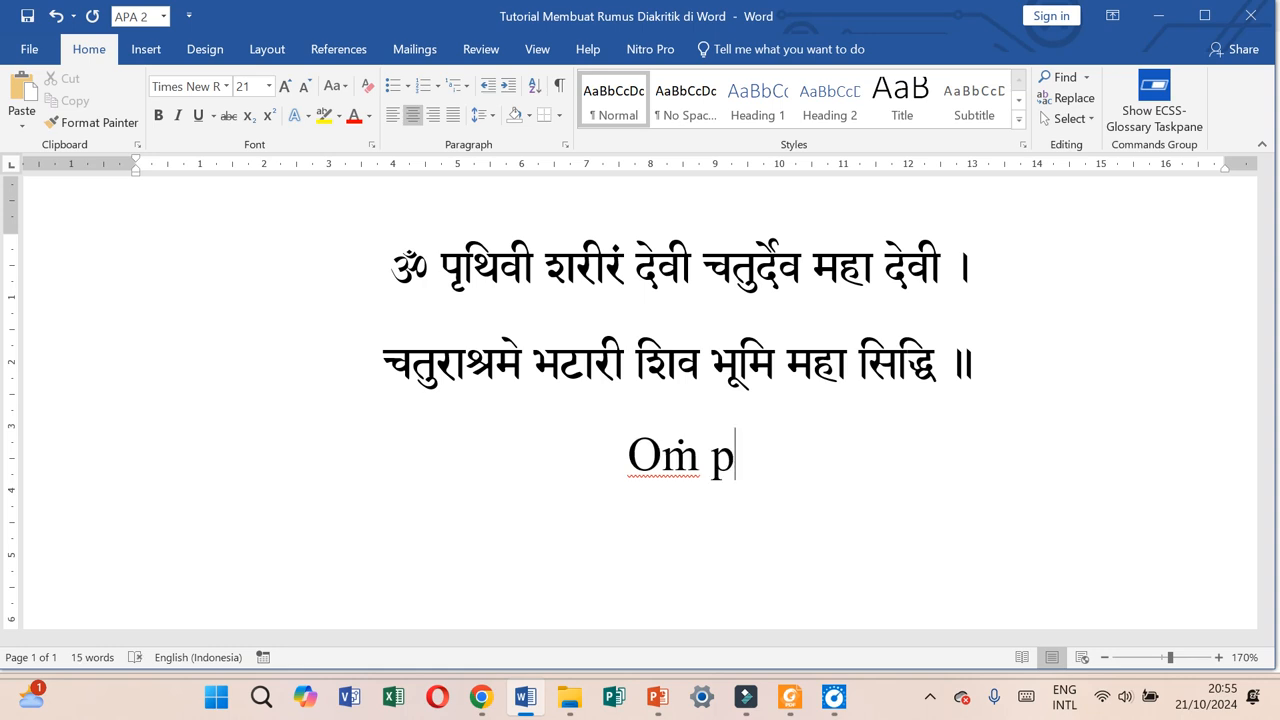
{"action": "type", "text": "ṛthi"}
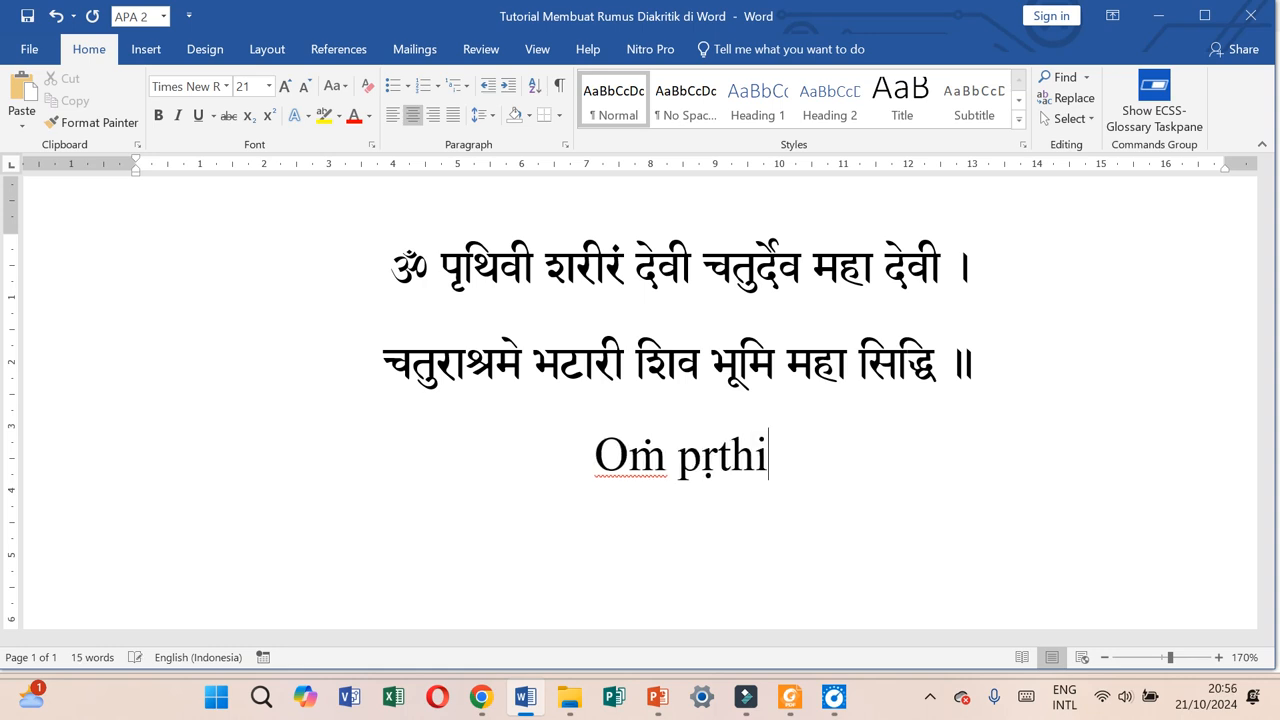
{"action": "type", "text": "vī "}
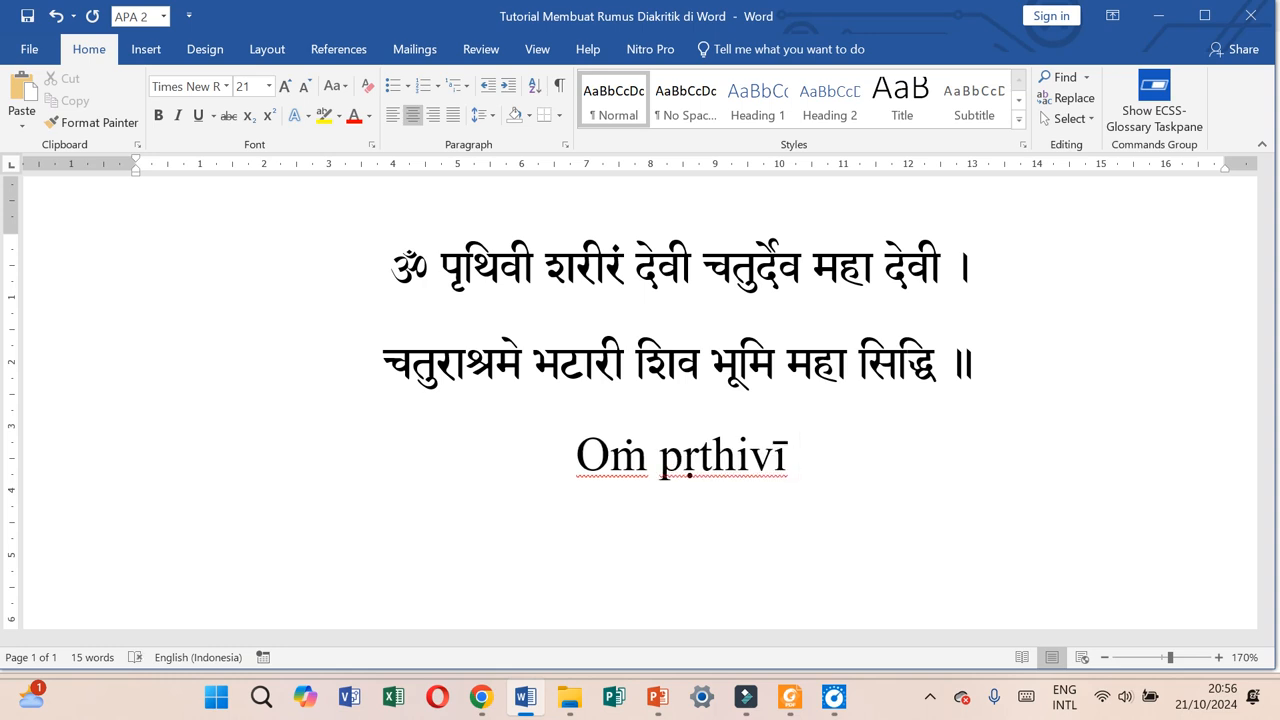
{"action": "type", "text": "ṣ"}
{"action": "key", "text": "BackSpace"}
{"action": "type", "text": "ś"}
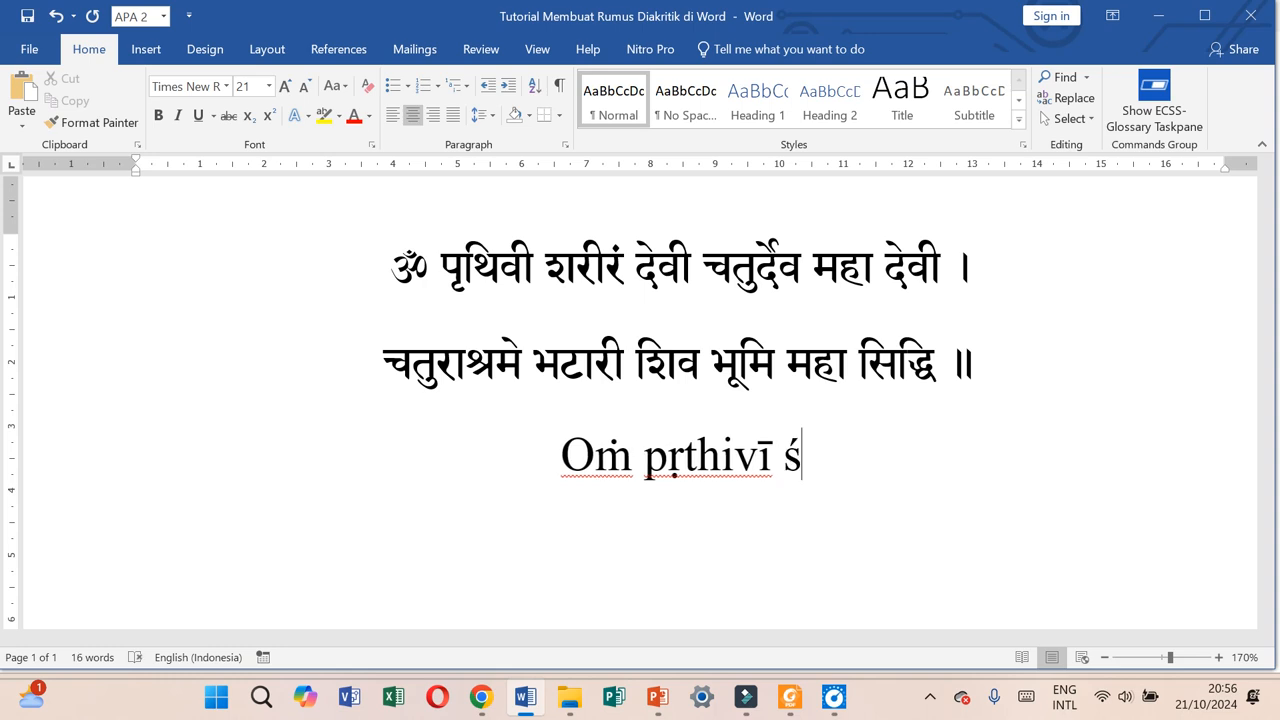
{"action": "type", "text": "r"}
{"action": "key", "text": "BackSpace"}
{"action": "type", "text": "arīra"}
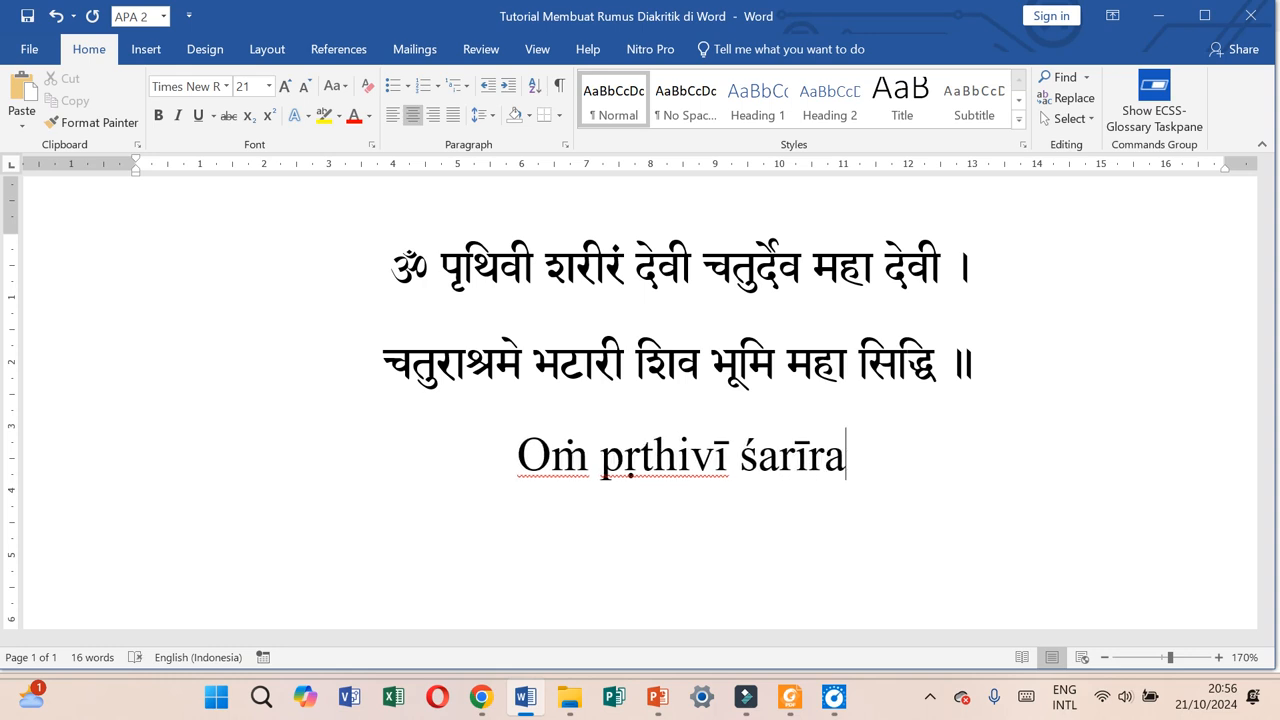
Complete the first transliteration line by adding "ṁ devī catur deva mahā devī," directly after "śarīra"
{"action": "type", "text": "ṁ devī ca"}
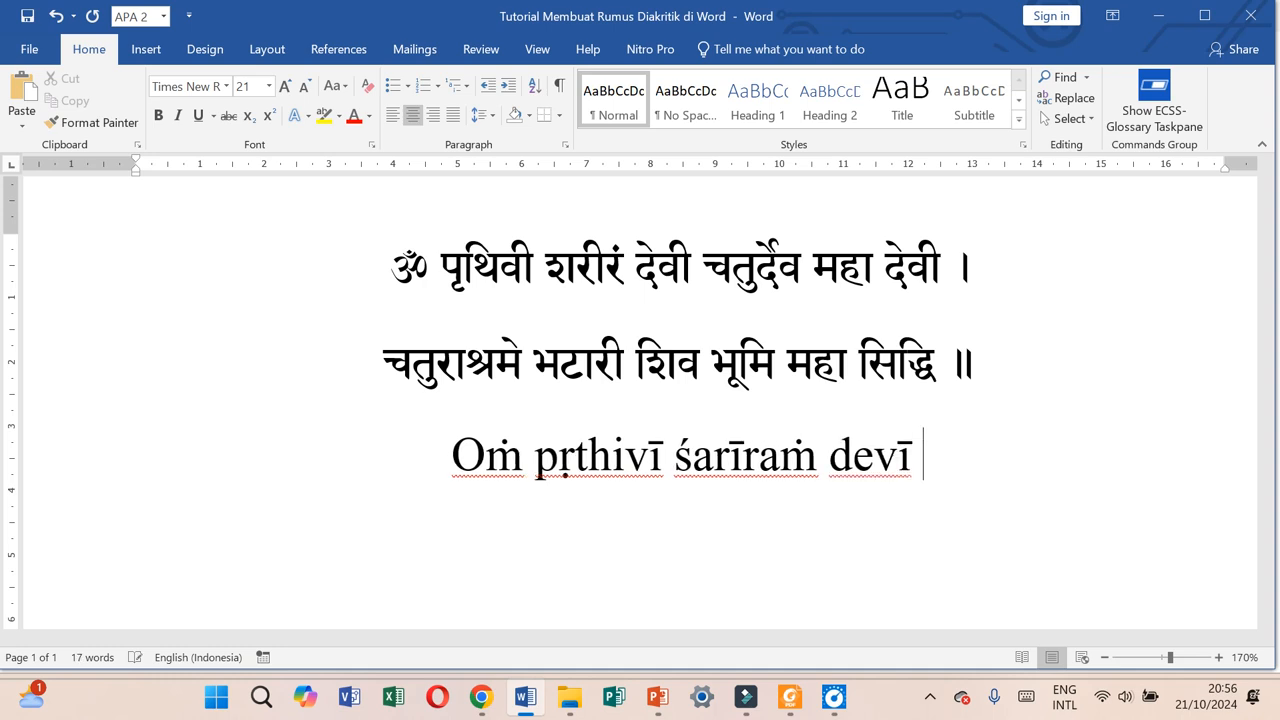
{"action": "type", "text": "tu"}
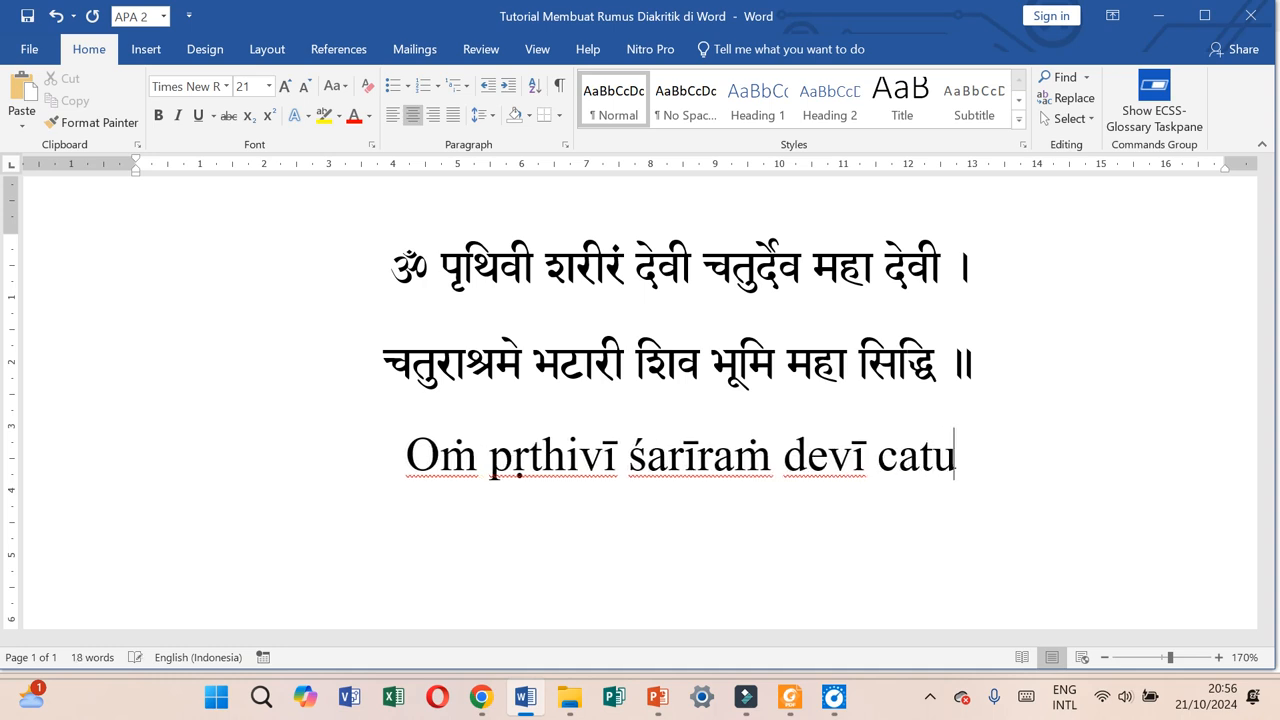
{"action": "type", "text": "r deva "}
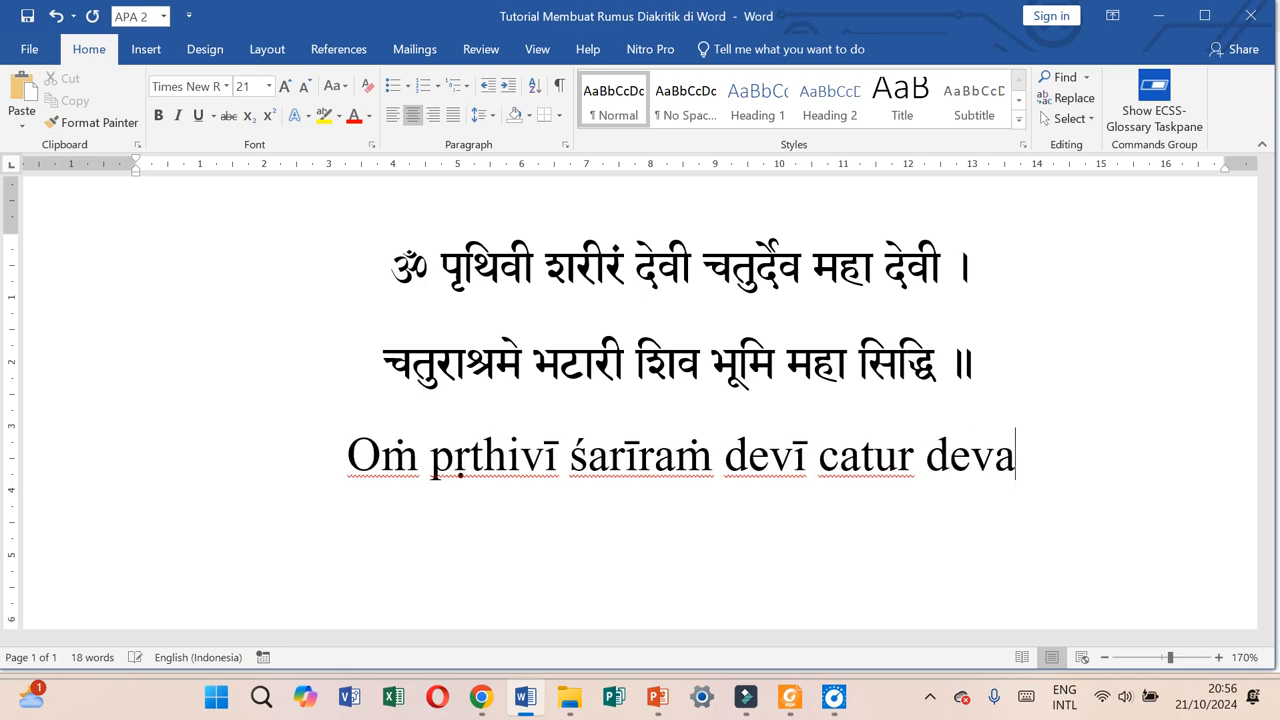
{"action": "type", "text": "mahā"}
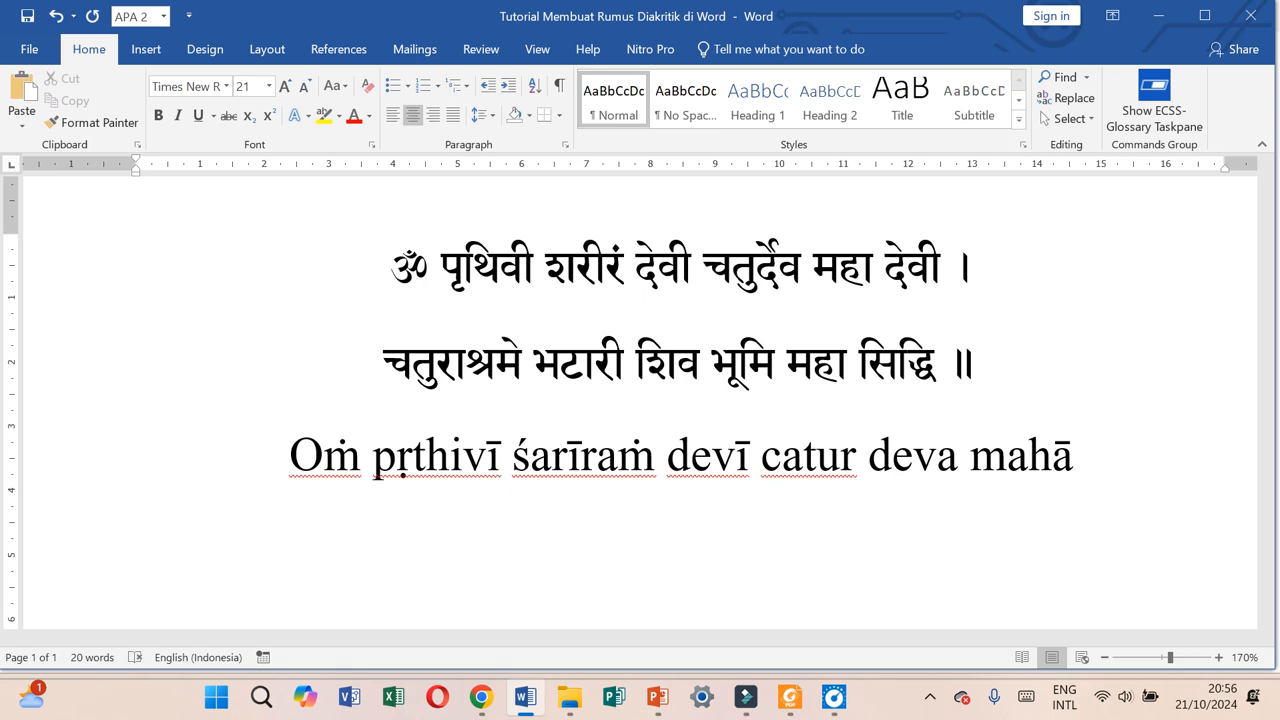
{"action": "type", "text": " devi"}
{"action": "key", "text": "BackSpace"}
{"action": "type", "text": "ī,"}
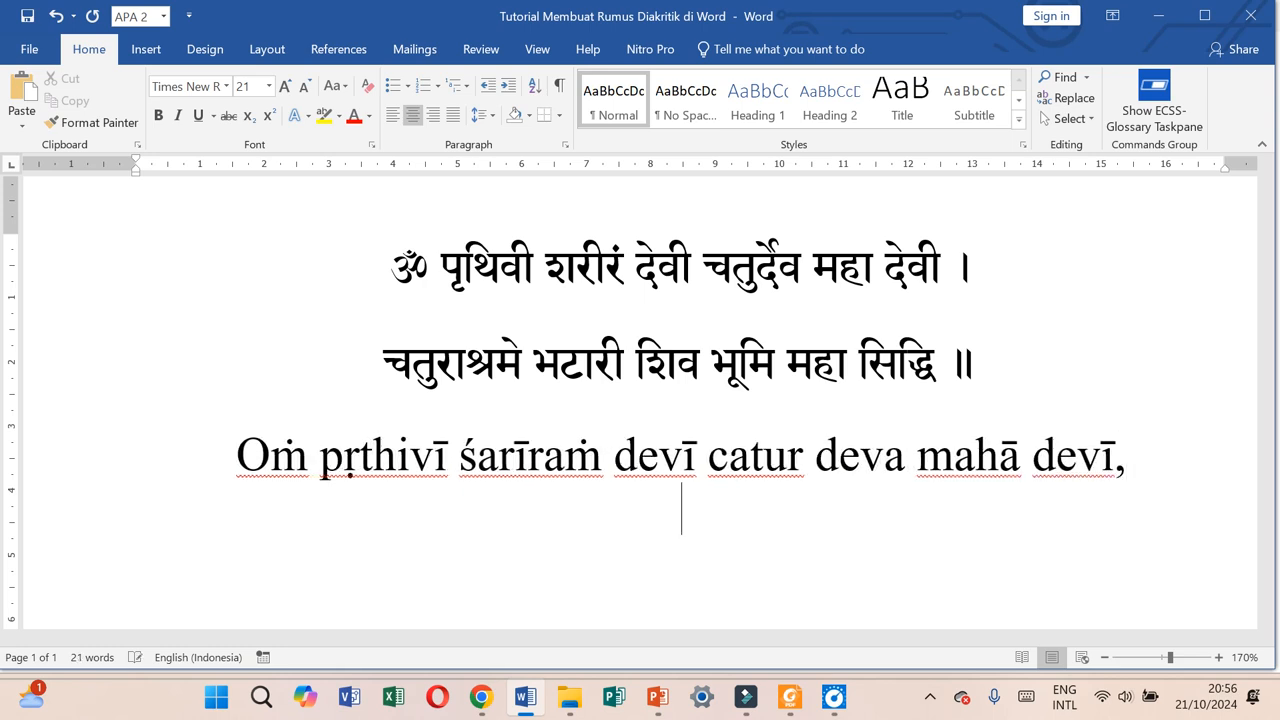
Start a second transliteration line with "catur āśrame bhaṭārī", undoing the automatic capitalization so that "catur" stays lowercase
{"action": "key", "text": "Return"}
{"action": "type", "text": "catur"}
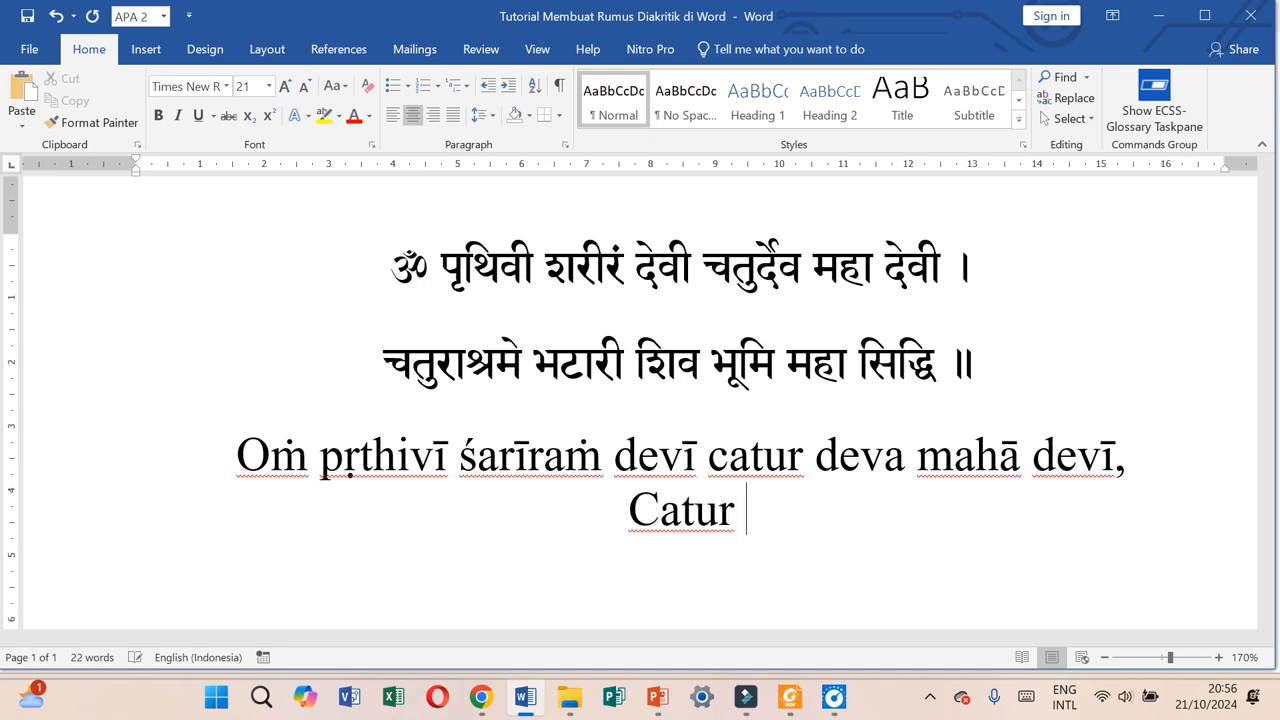
{"action": "key", "text": "ctrl+z"}
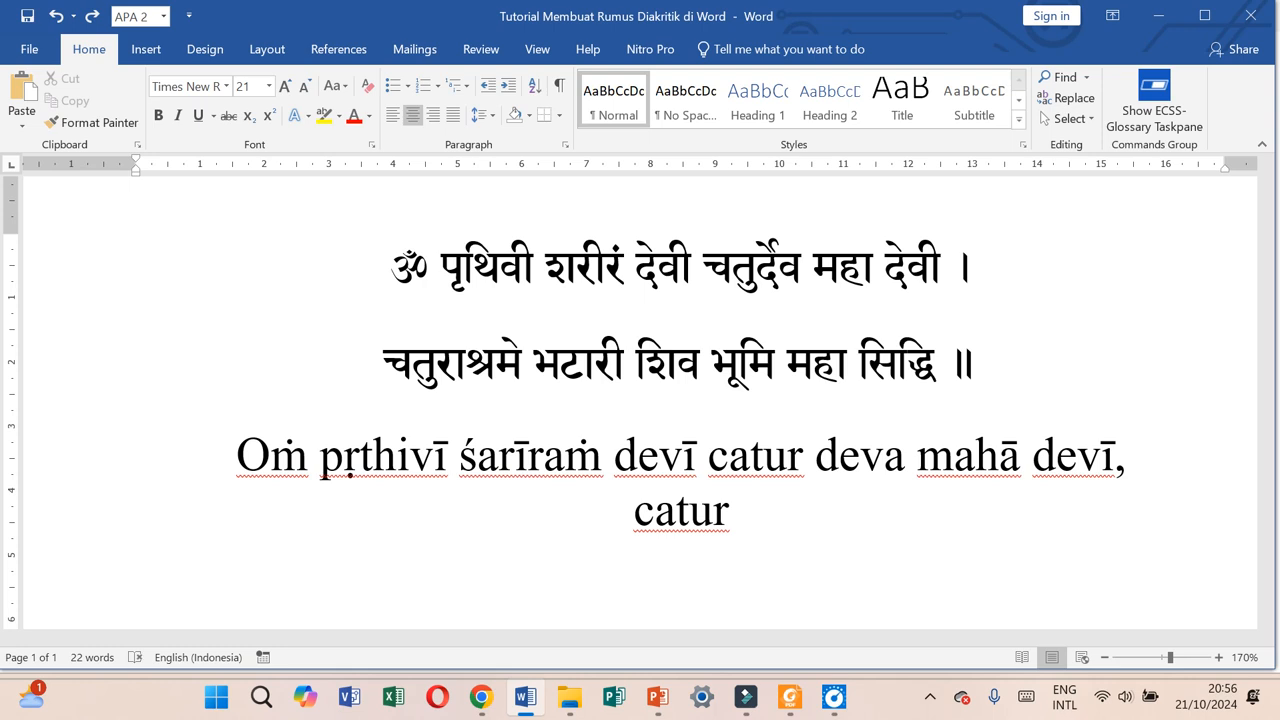
{"action": "type", "text": "ā"}
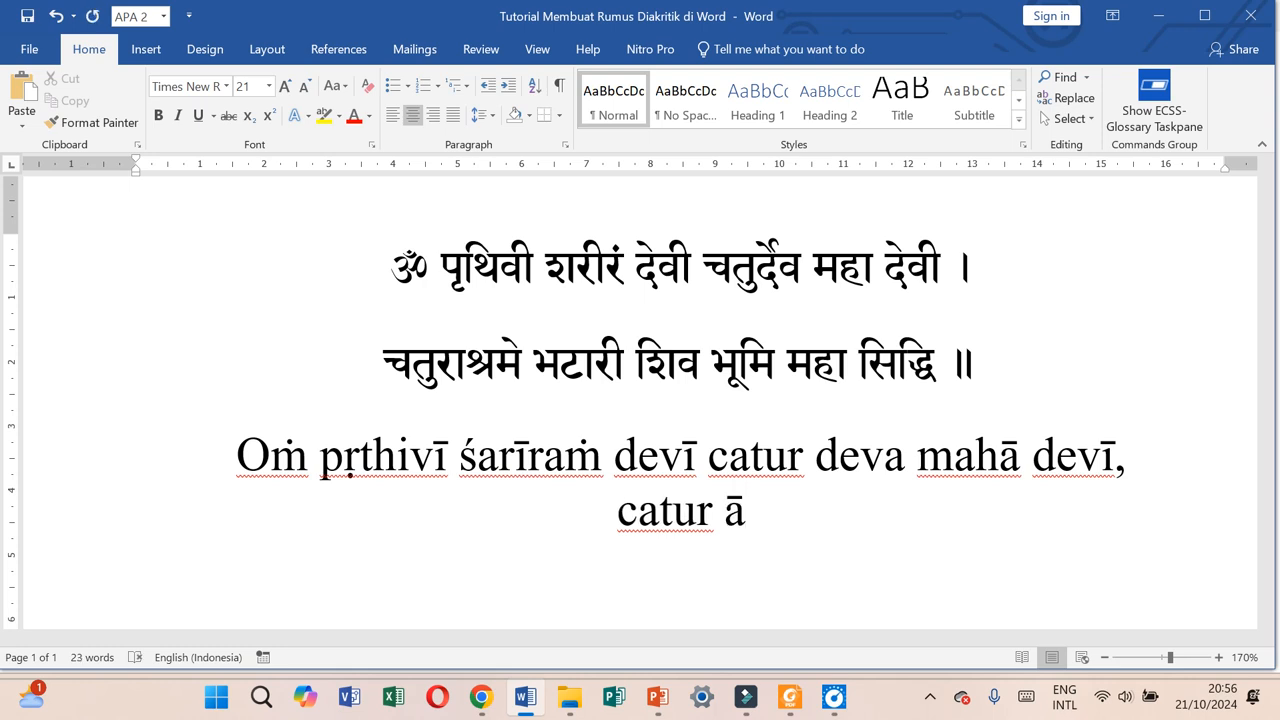
{"action": "type", "text": "ś"}
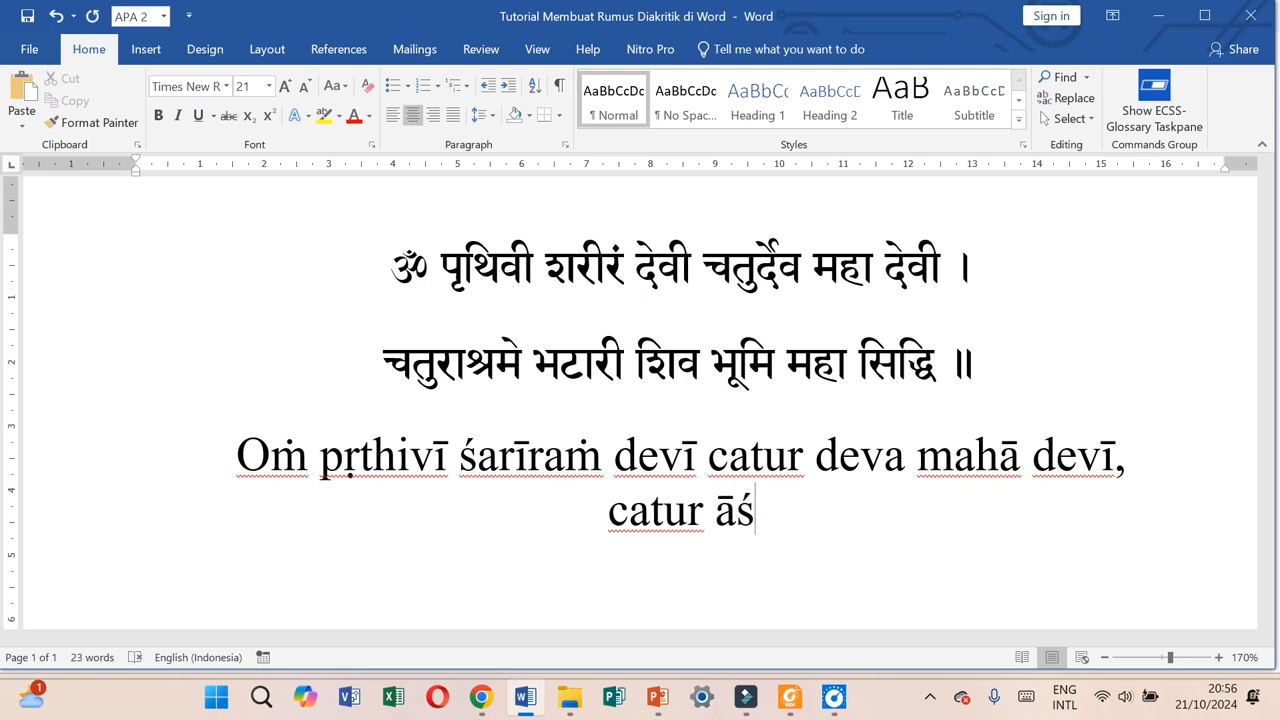
{"action": "type", "text": "rame bh"}
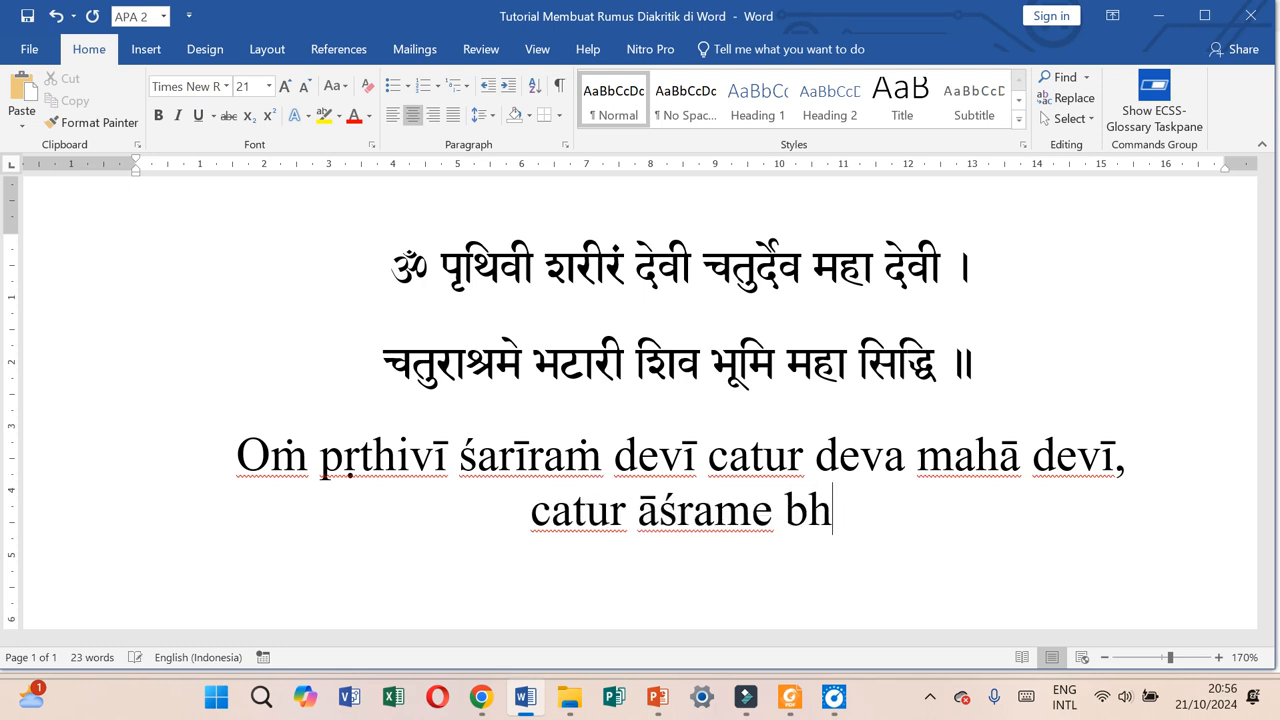
{"action": "type", "text": "a"}
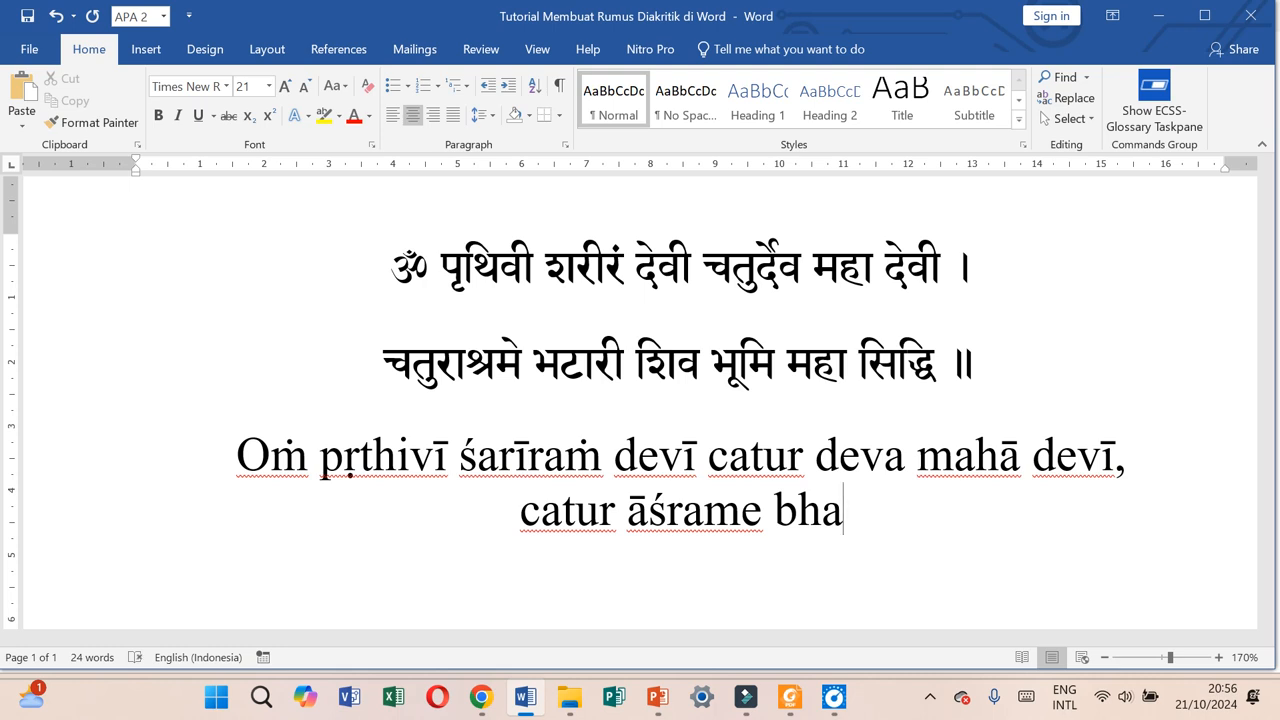
{"action": "type", "text": "ṭ"}
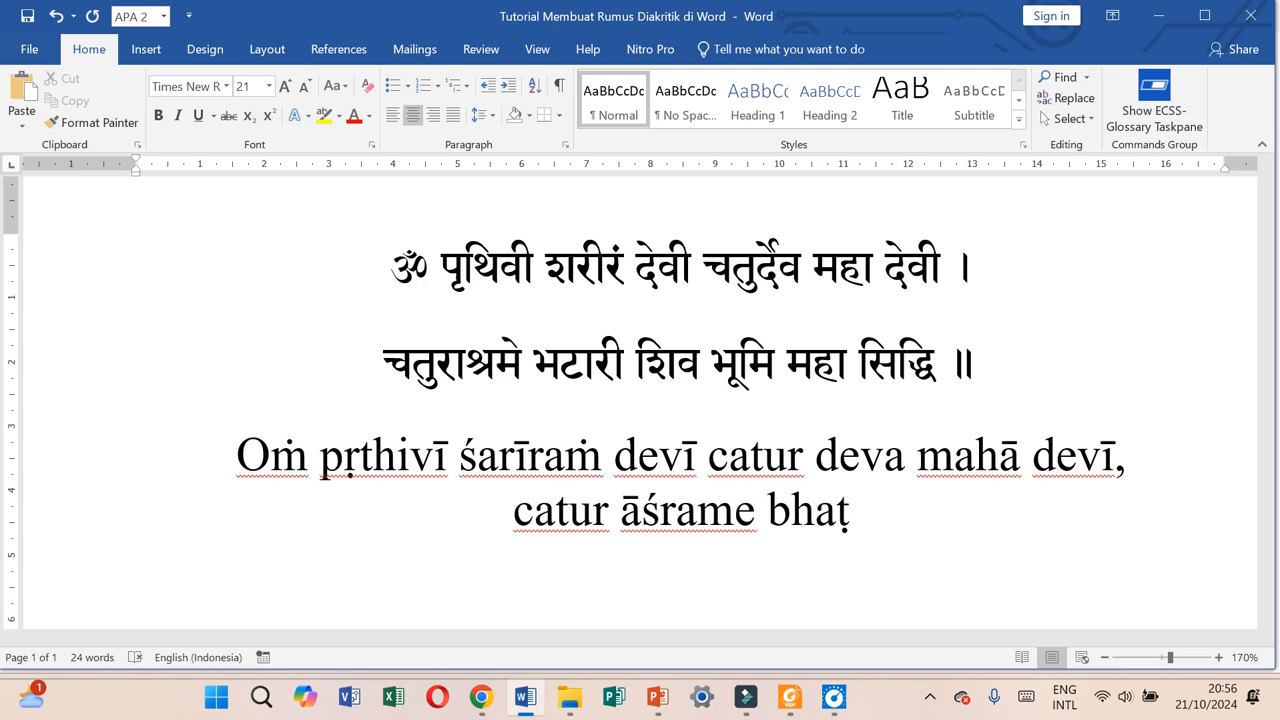
{"action": "type", "text": "ārī"}
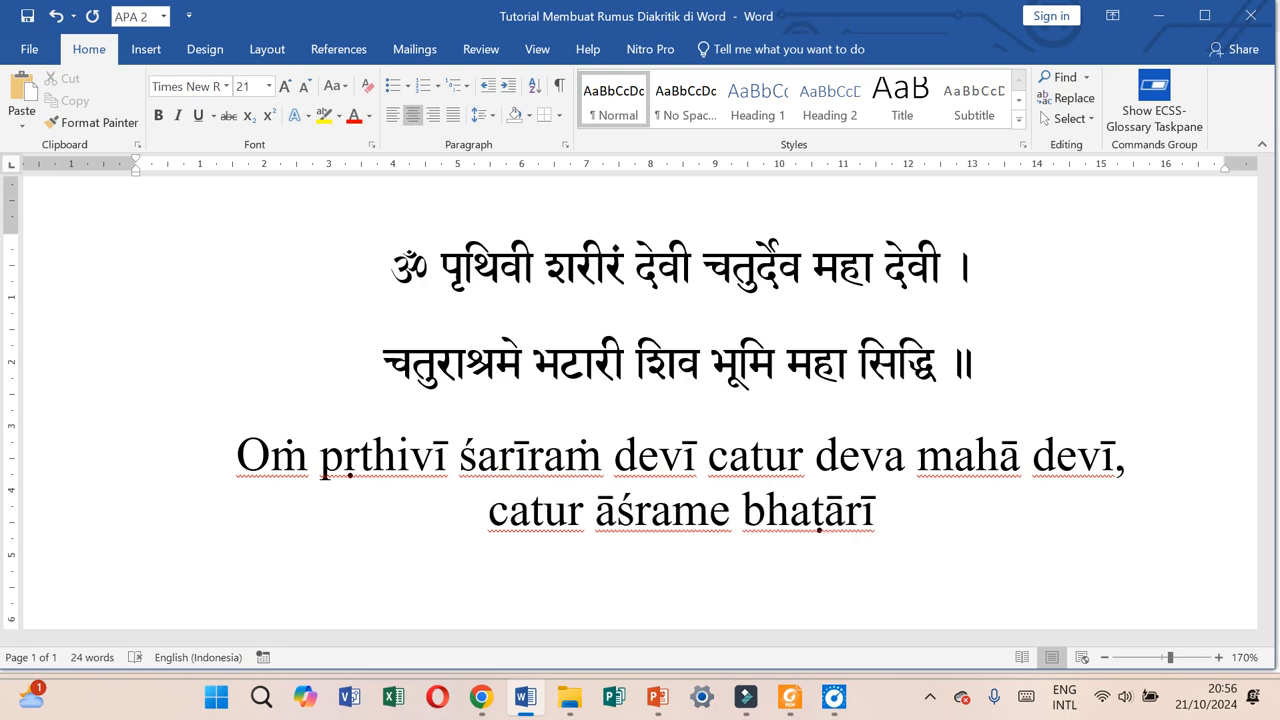
Finish the second transliteration line with "śiva bhūmi mahā siddhi."
{"action": "type", "text": " ś"}
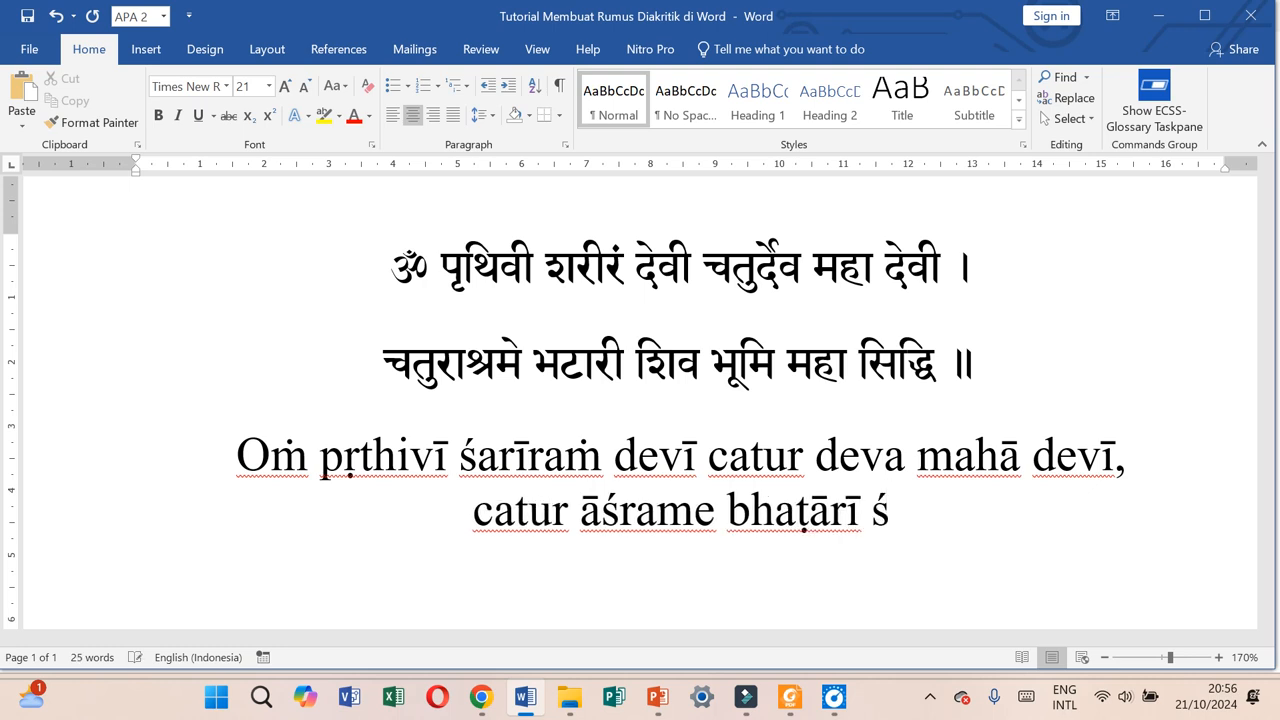
{"action": "type", "text": "iv"}
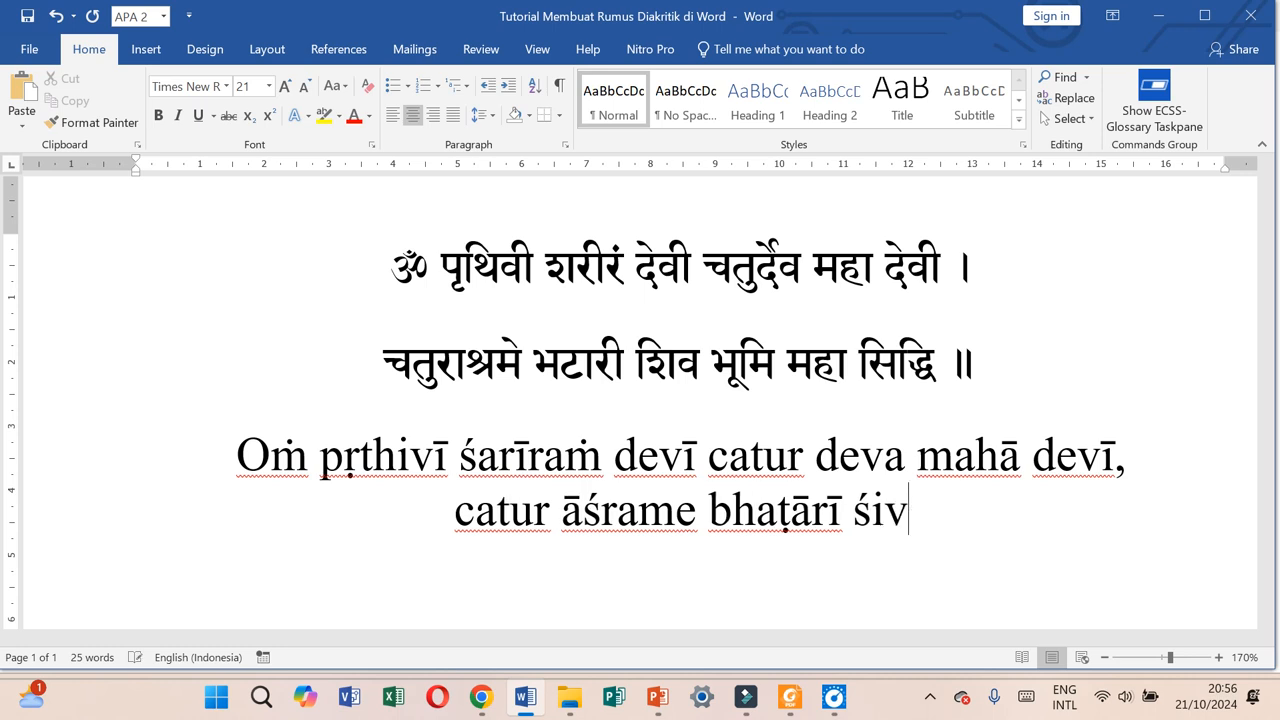
{"action": "type", "text": "a bhū"}
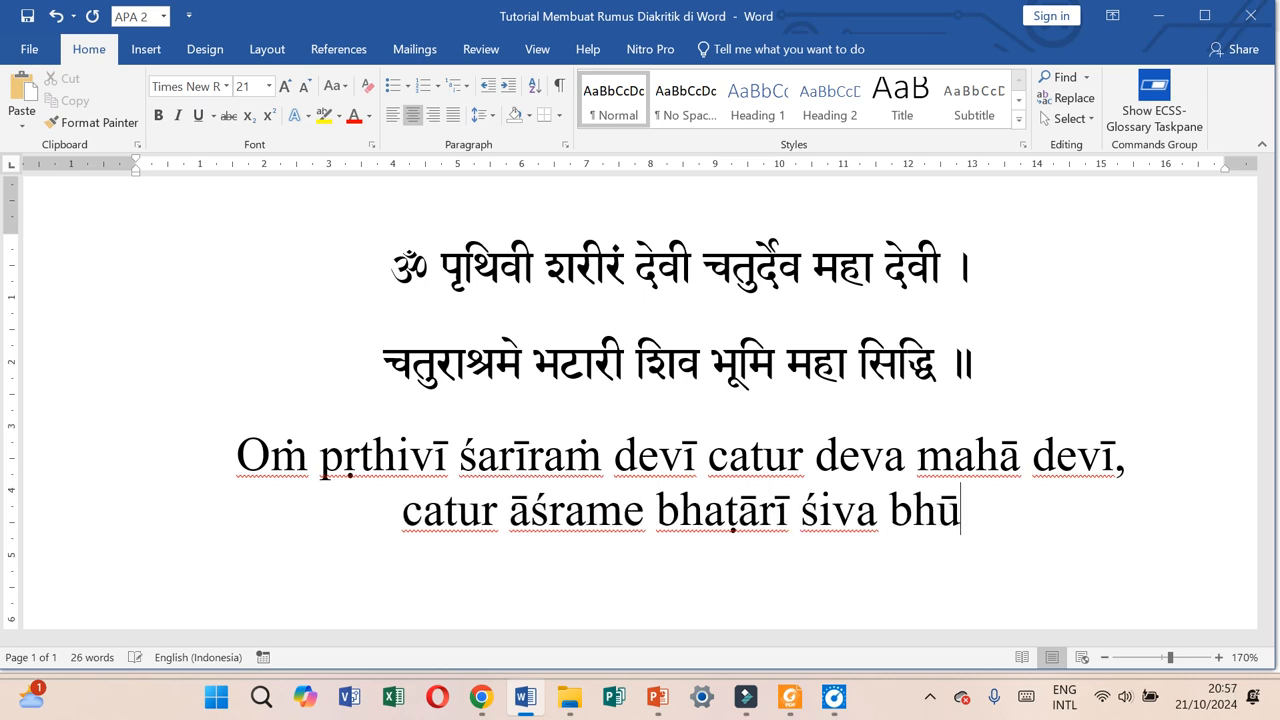
{"action": "type", "text": "mi ma"}
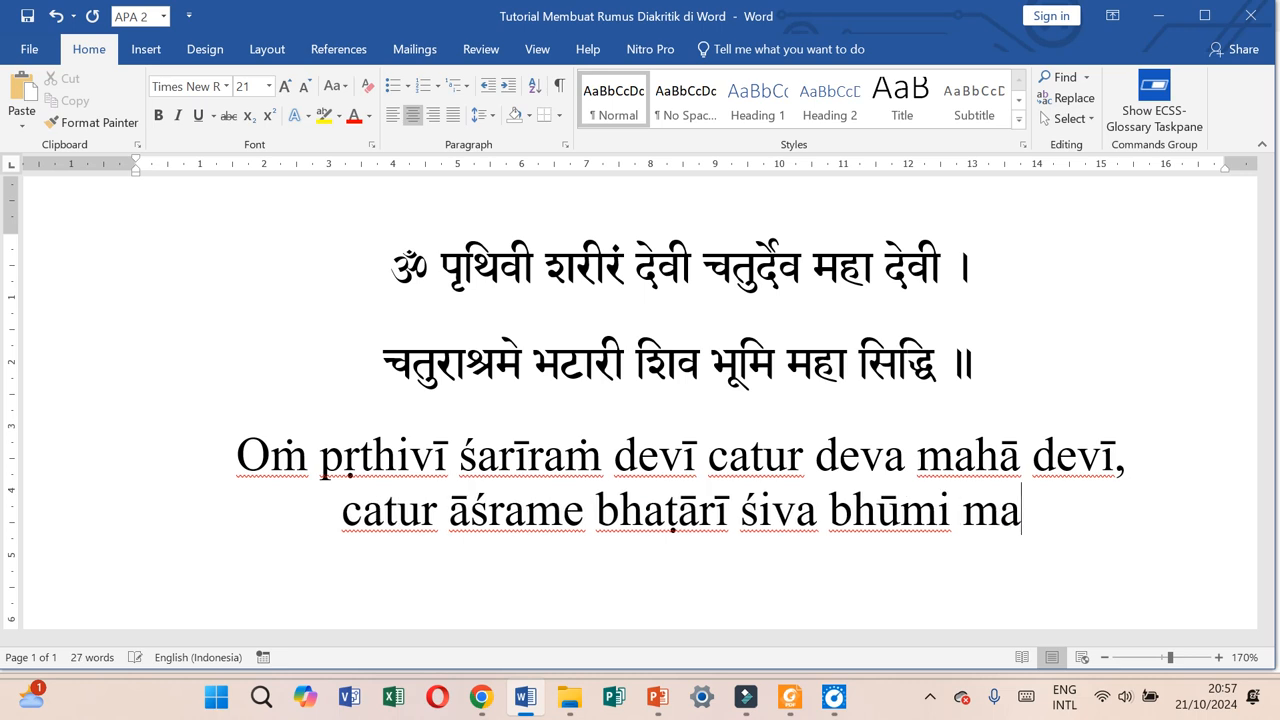
{"action": "type", "text": "hā siddhi."}
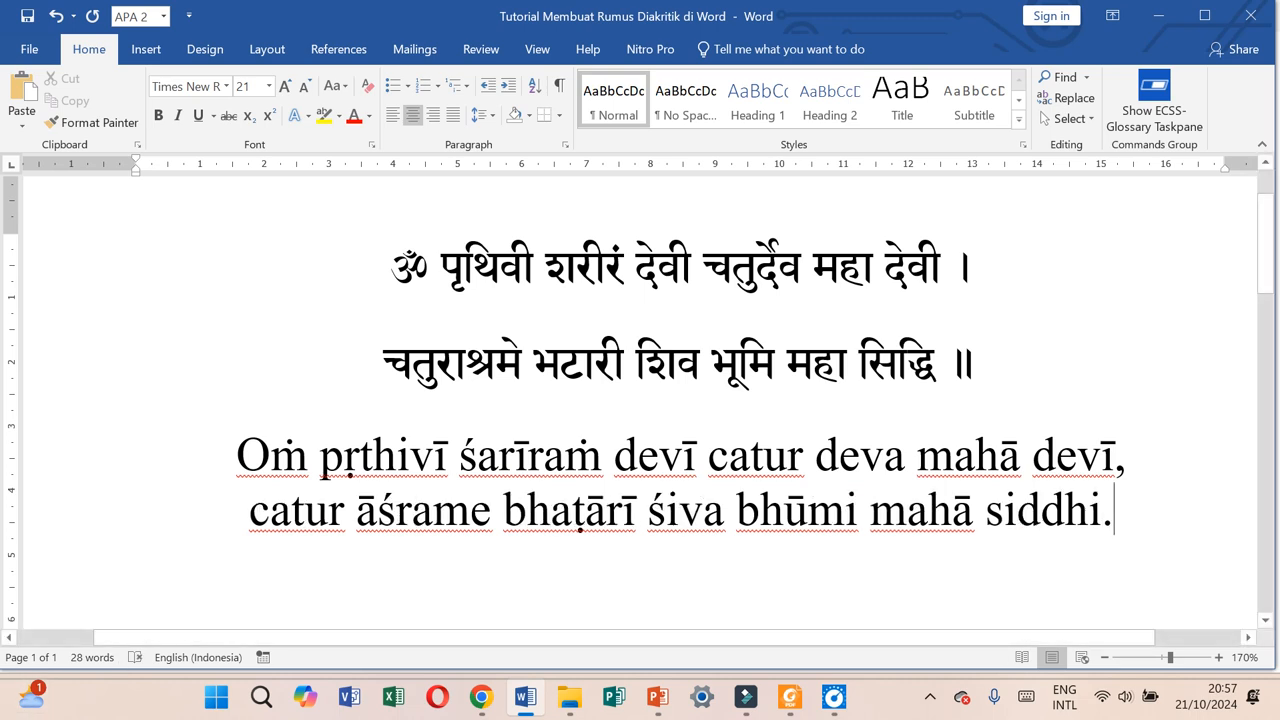
Try the fonts Calibri, Times New Roman and Cambria on the two transliteration lines
{"action": "left_click", "coordinate": [220, 462]}
{"action": "left_click_drag", "start_coordinate": [220, 462], "coordinate": [1125, 512]}
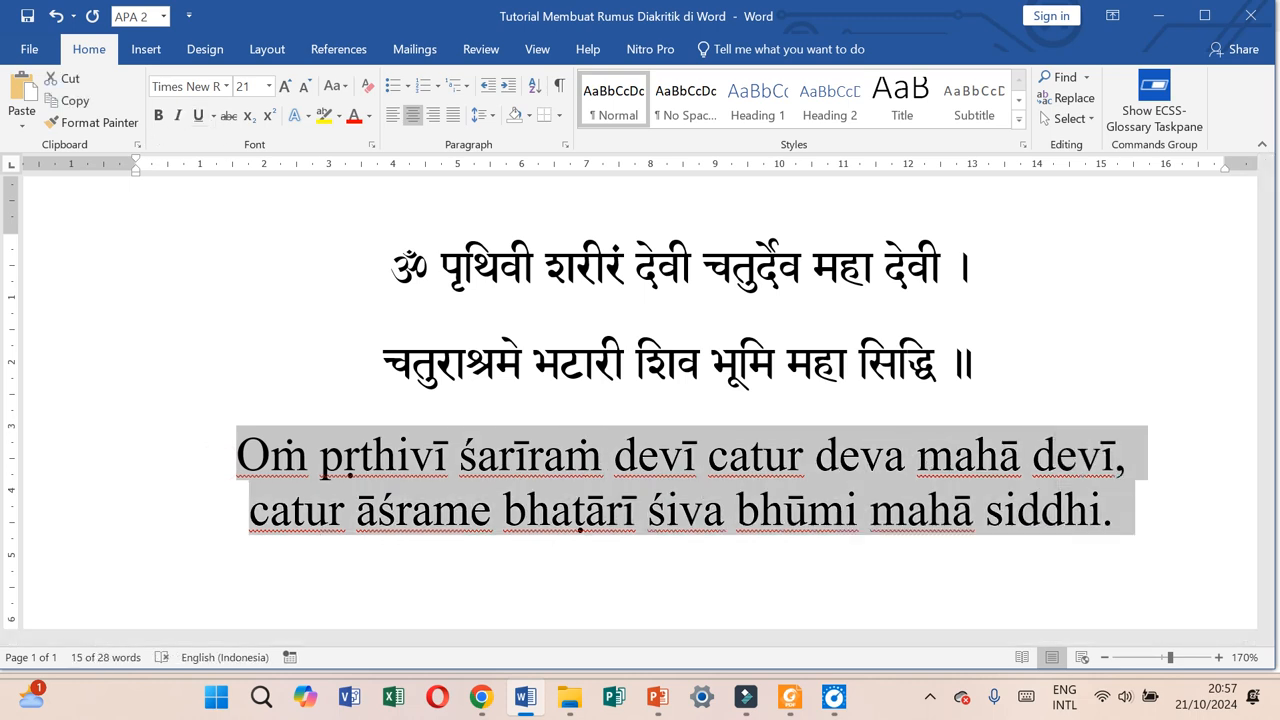
{"action": "left_click", "coordinate": [226, 87]}
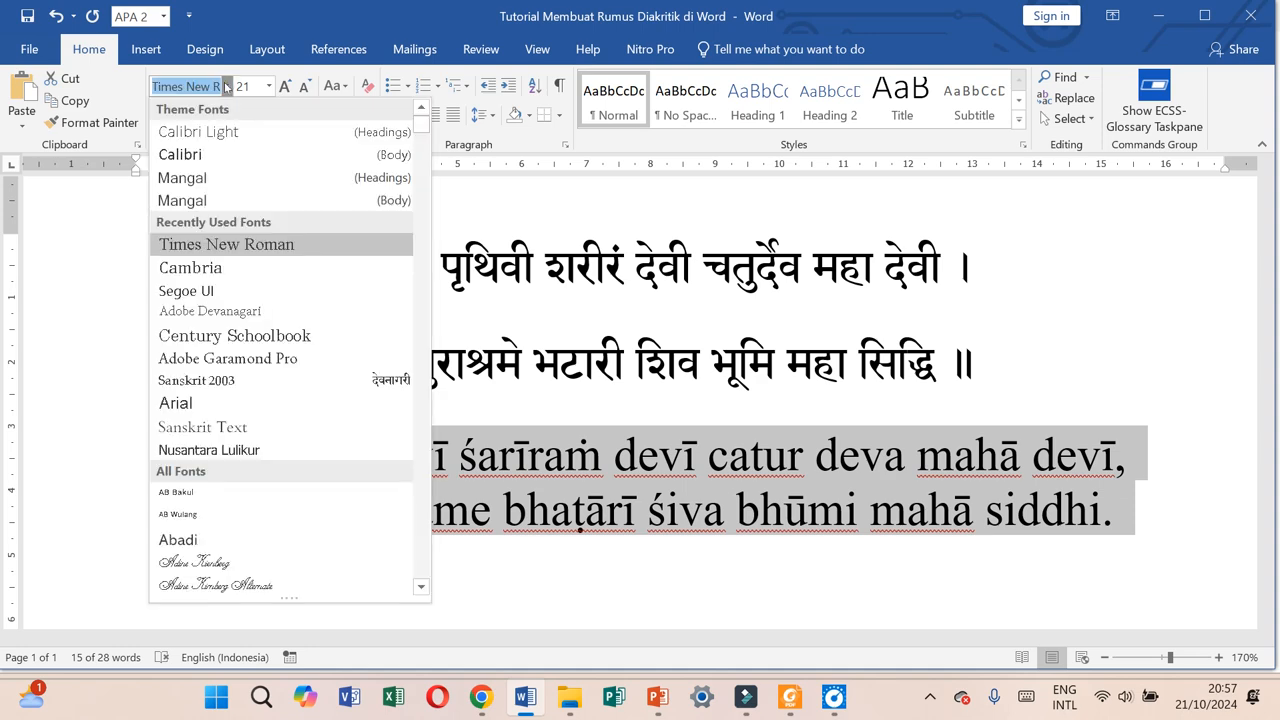
{"action": "left_click", "coordinate": [200, 154]}
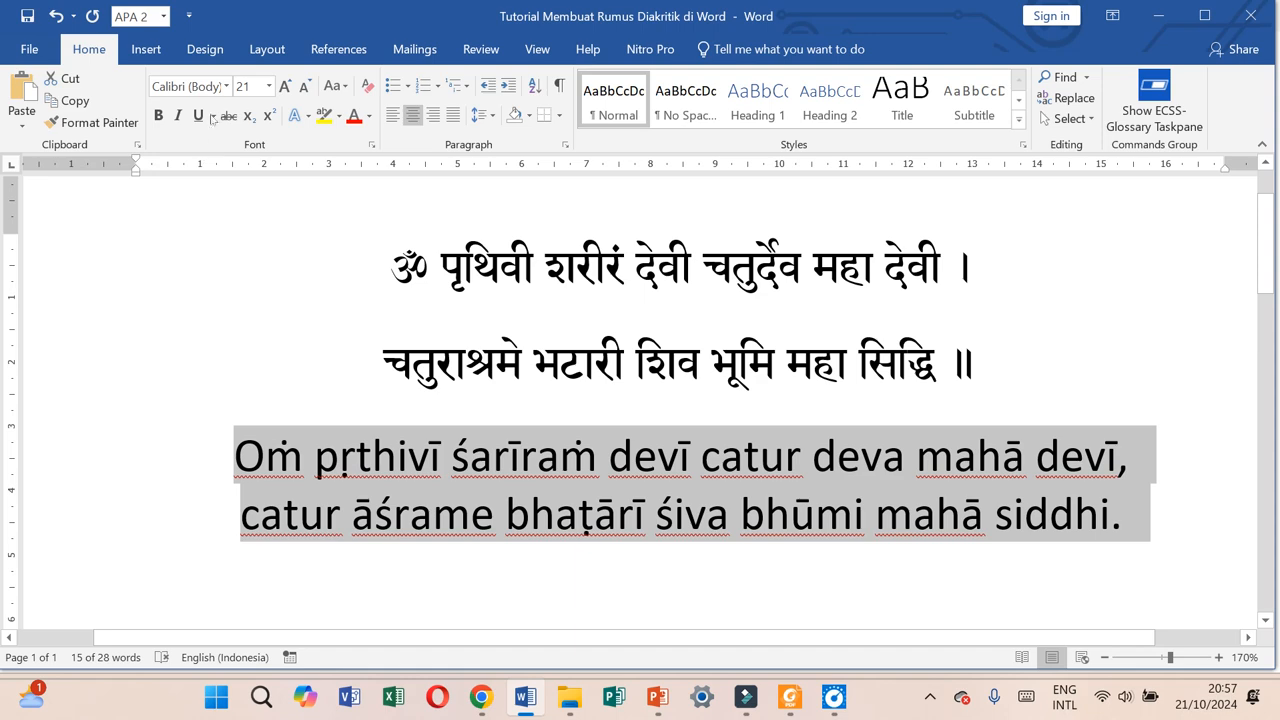
{"action": "left_click", "coordinate": [226, 87]}
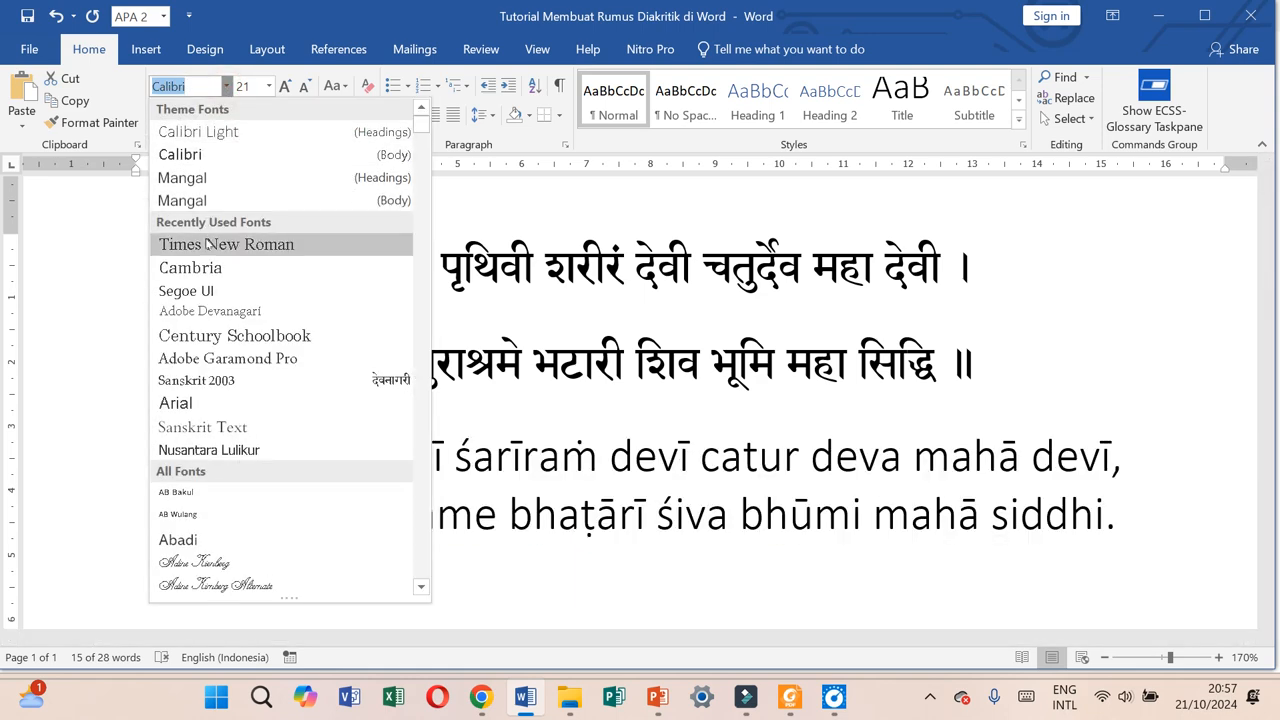
{"action": "left_click", "coordinate": [226, 244]}
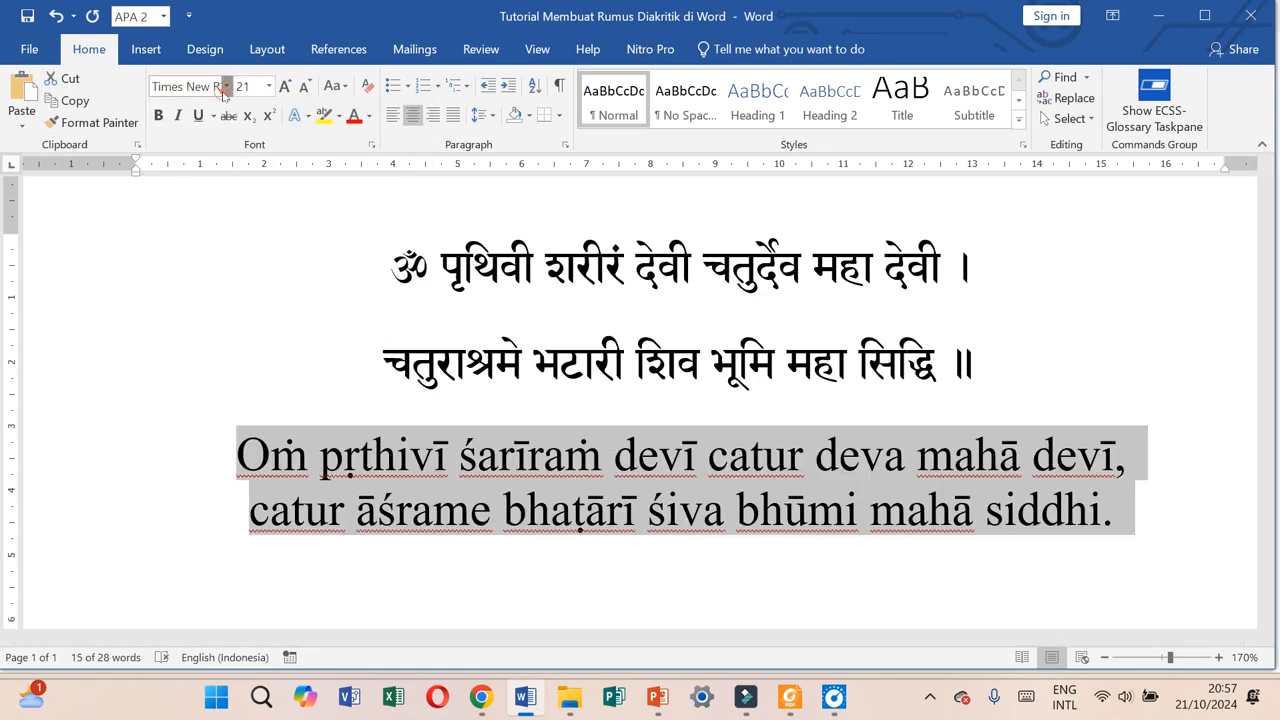
{"action": "left_click", "coordinate": [227, 87]}
{"action": "left_click", "coordinate": [187, 259]}
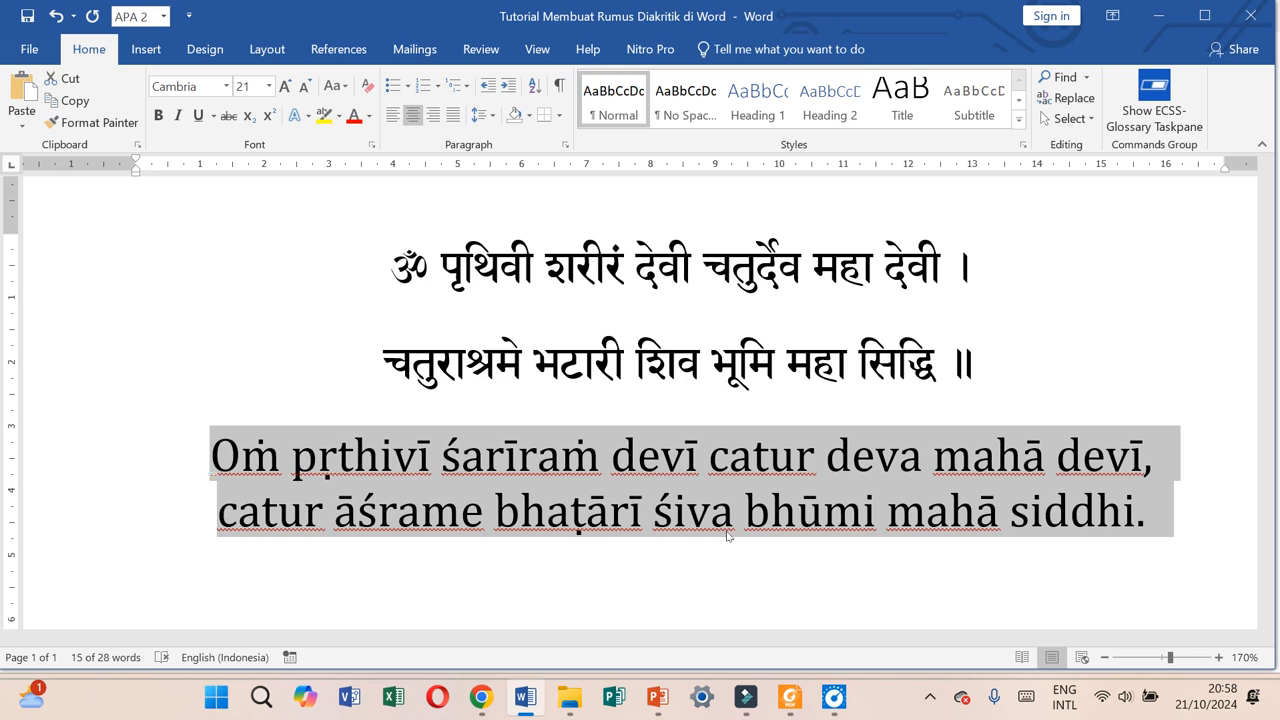
Reselect both transliteration lines and set their font to Times New Roman
{"action": "key", "text": "Left"}
{"action": "key", "text": "shift+Down"}
{"action": "key", "text": "shift+Down"}
{"action": "left_click", "coordinate": [227, 88]}
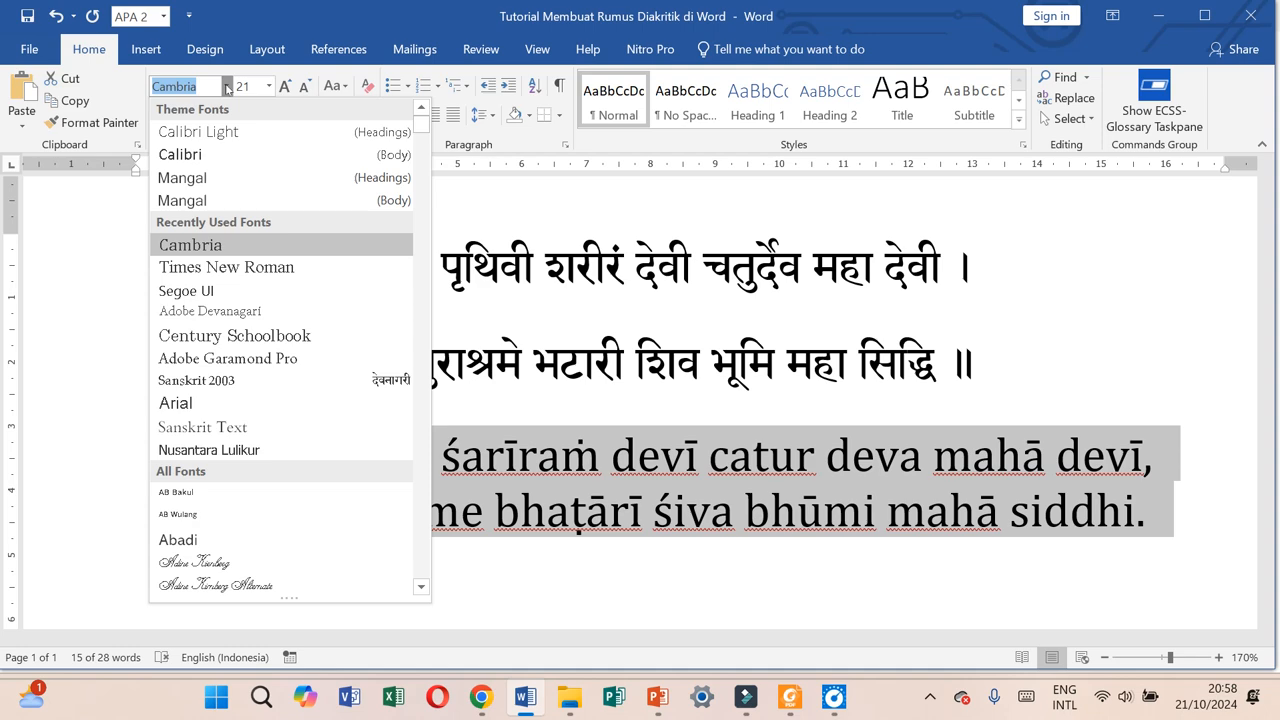
{"action": "left_click", "coordinate": [198, 270]}
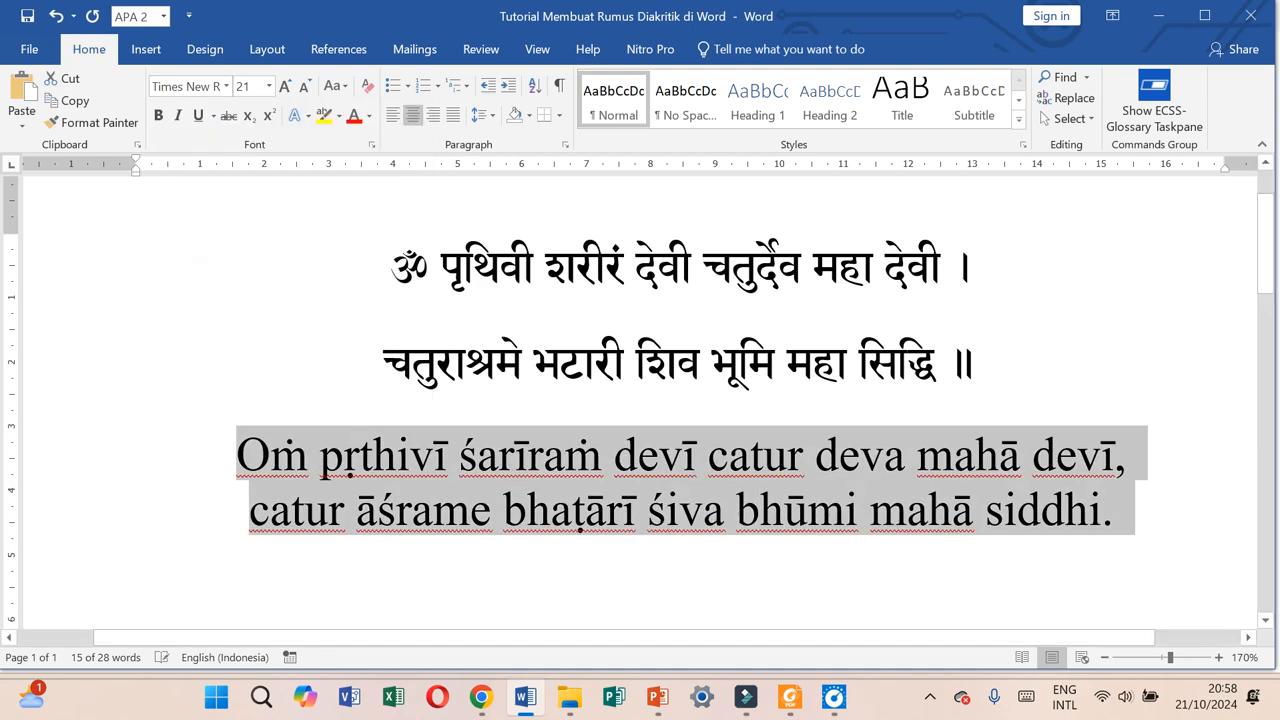
Change both selected transliteration lines to all uppercase and reduce their font size to 18, leaving the text deselected
{"action": "key", "text": "shift+F3"}
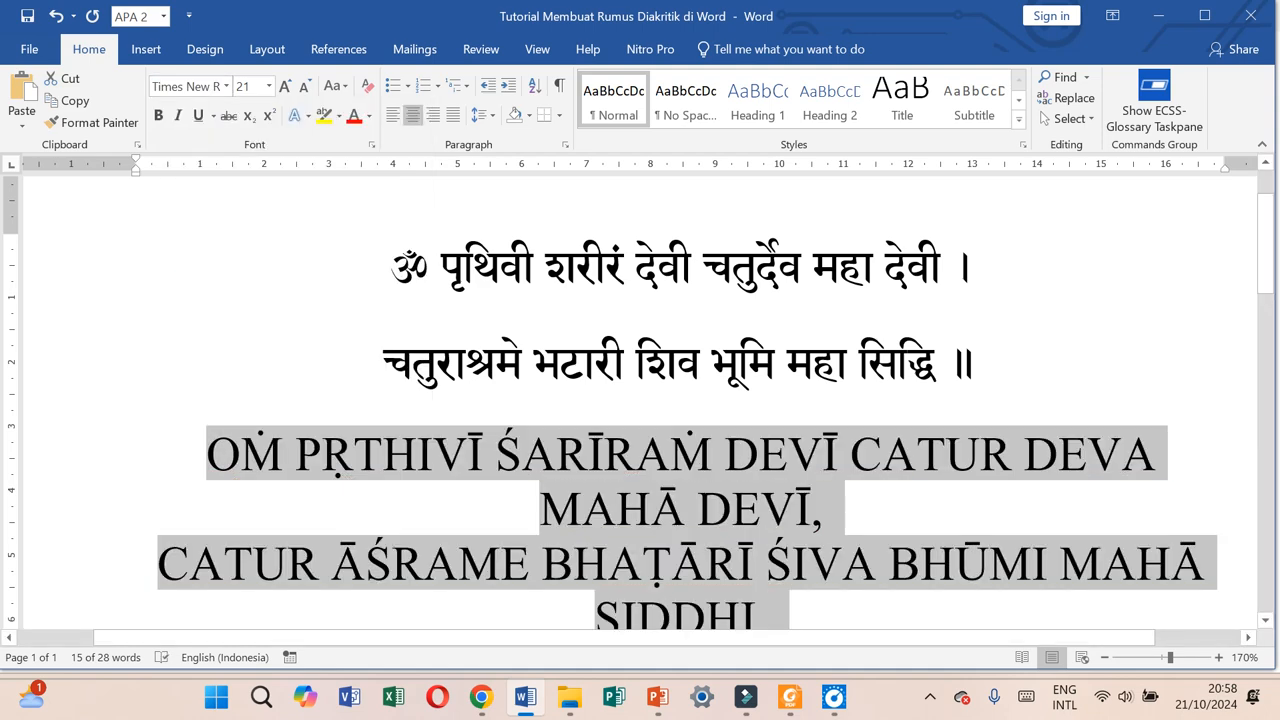
{"action": "key", "text": "ctrl+shift+comma"}
{"action": "key", "text": "ctrl+shift+comma"}
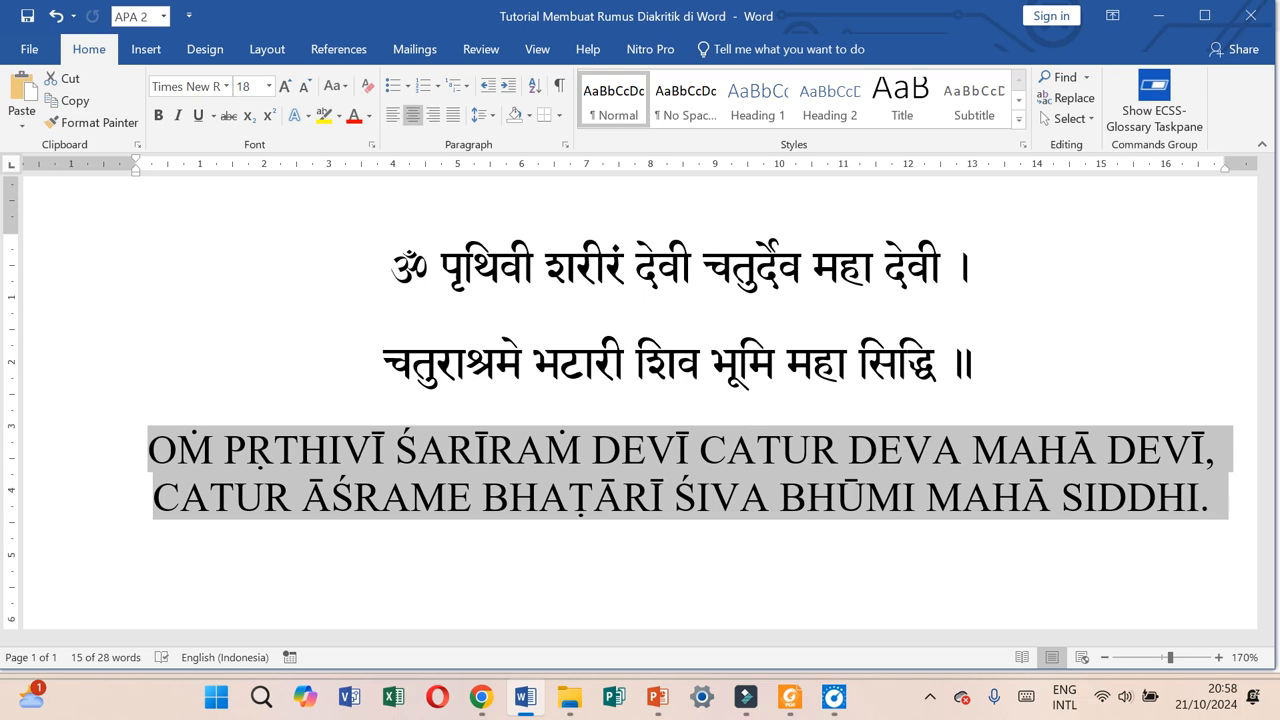
{"action": "key", "text": "Left"}
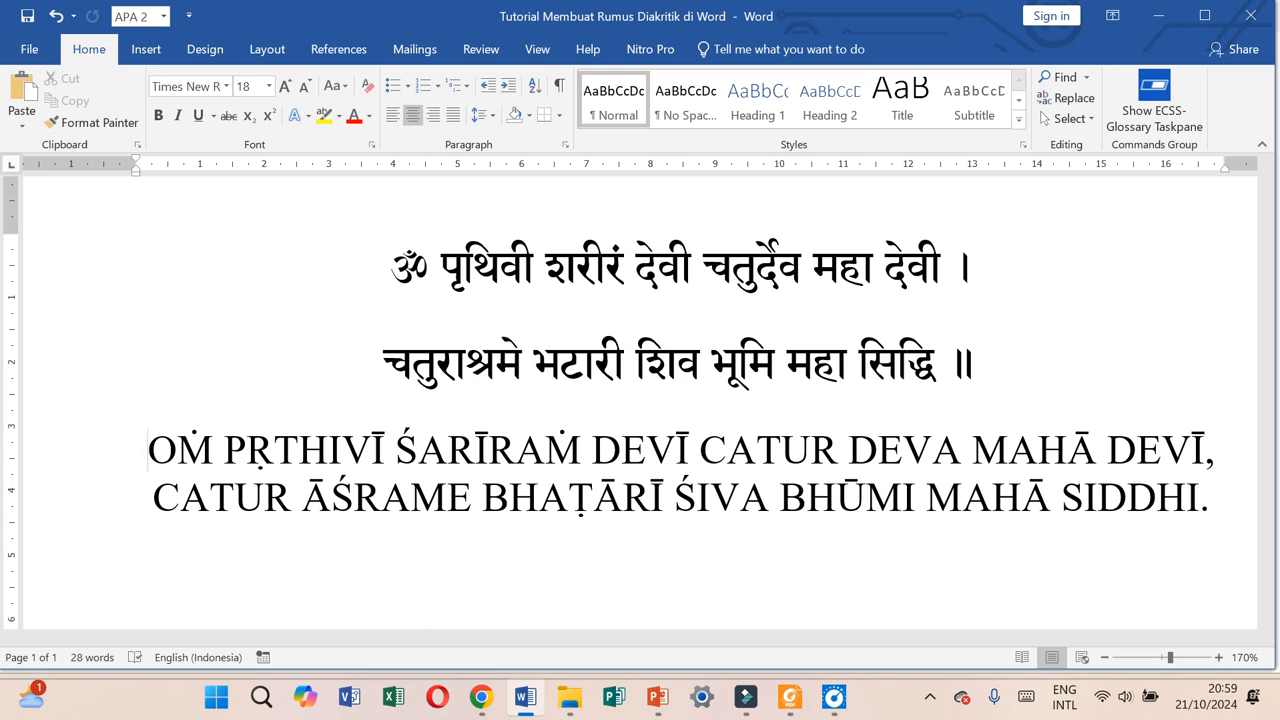
{"action": "left_click", "coordinate": [384, 366]}
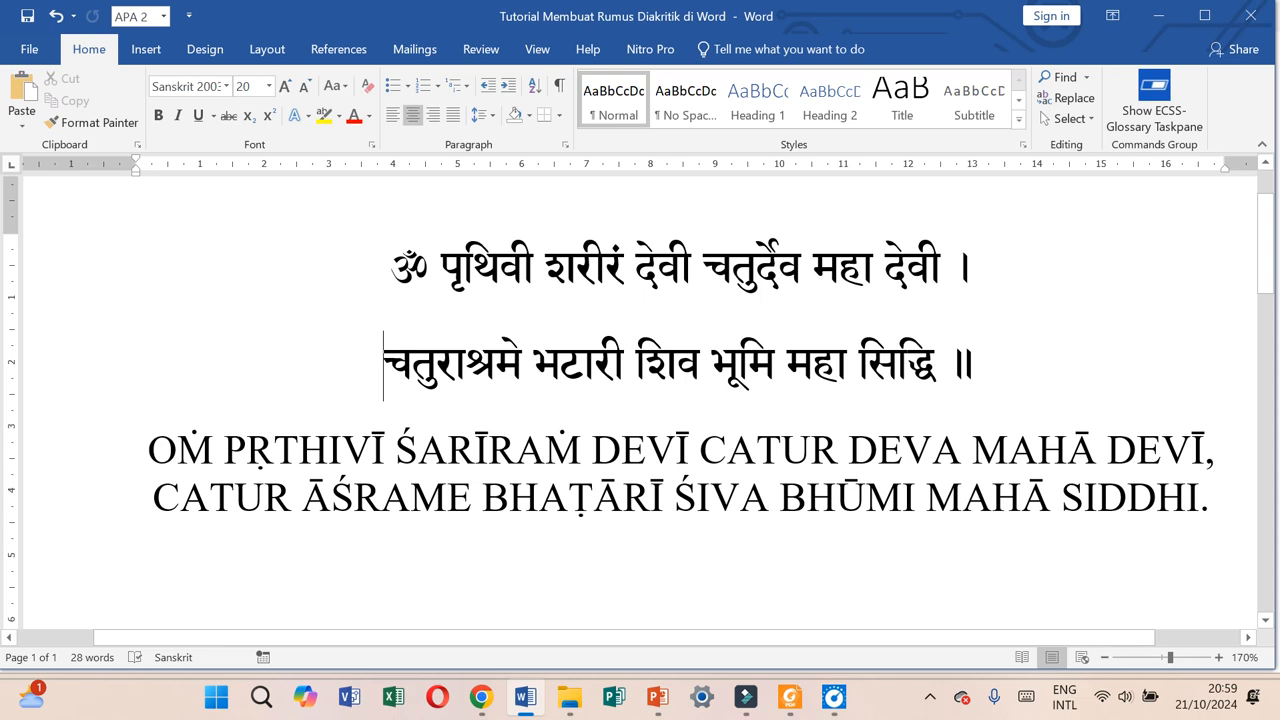
Add a new empty line below the second transliteration line, after "SIDDHI."
{"action": "left_click", "coordinate": [1212, 497]}
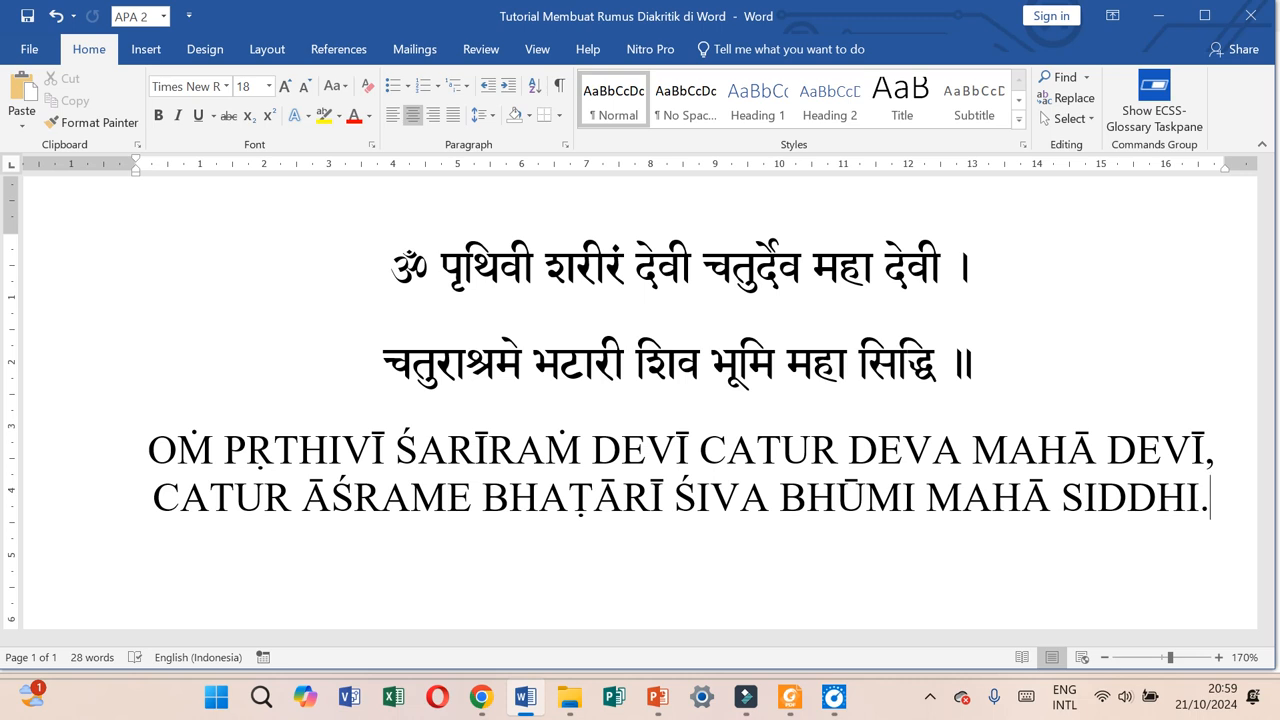
{"action": "key", "text": "Return"}
{"action": "scroll", "coordinate": [640, 400], "scroll_direction": "down", "scroll_amount": 4}
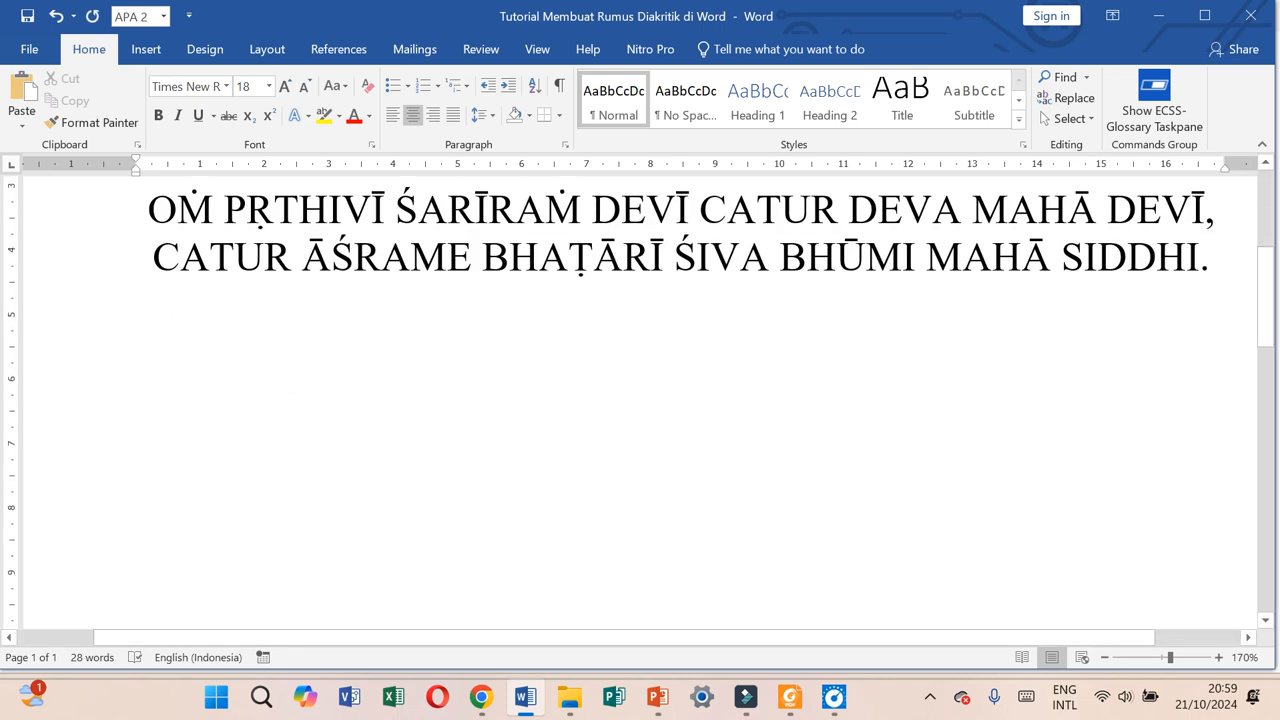
{"action": "scroll", "coordinate": [640, 400], "scroll_direction": "down", "scroll_amount": 2}
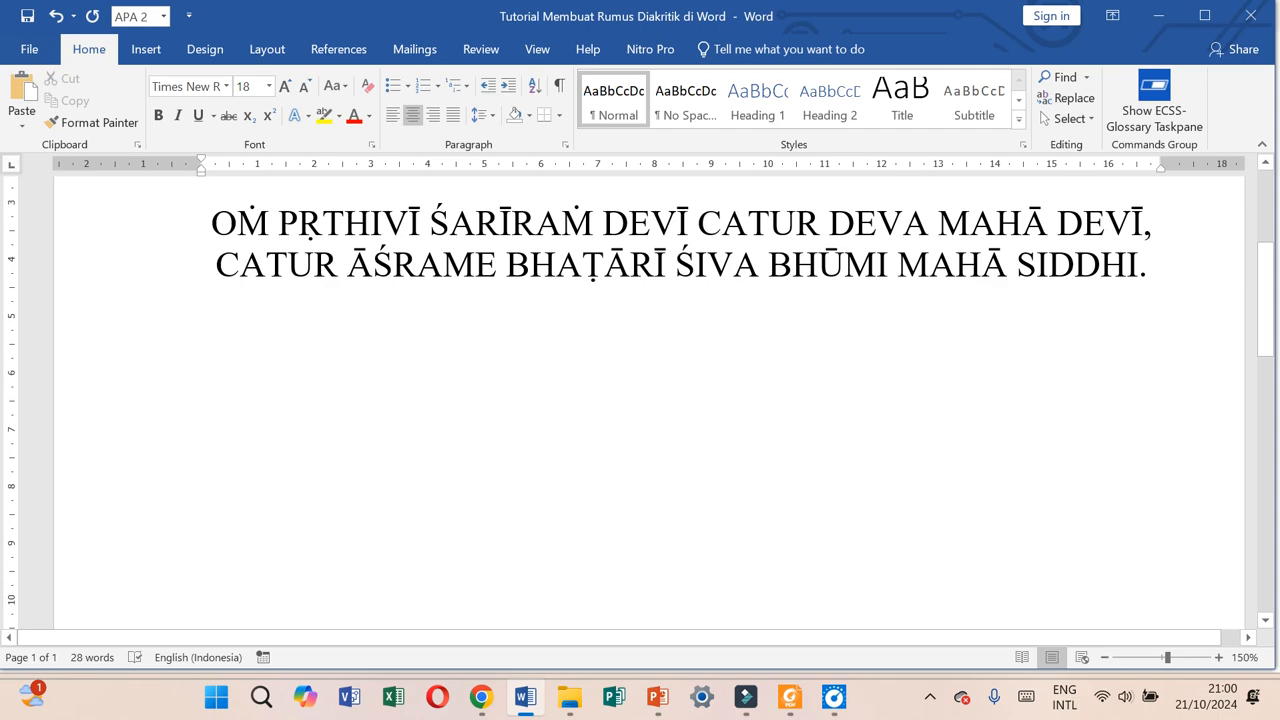
Switch to Chrome and search Google for "lexilogos" in a new tab
{"action": "left_click", "coordinate": [480, 605]}
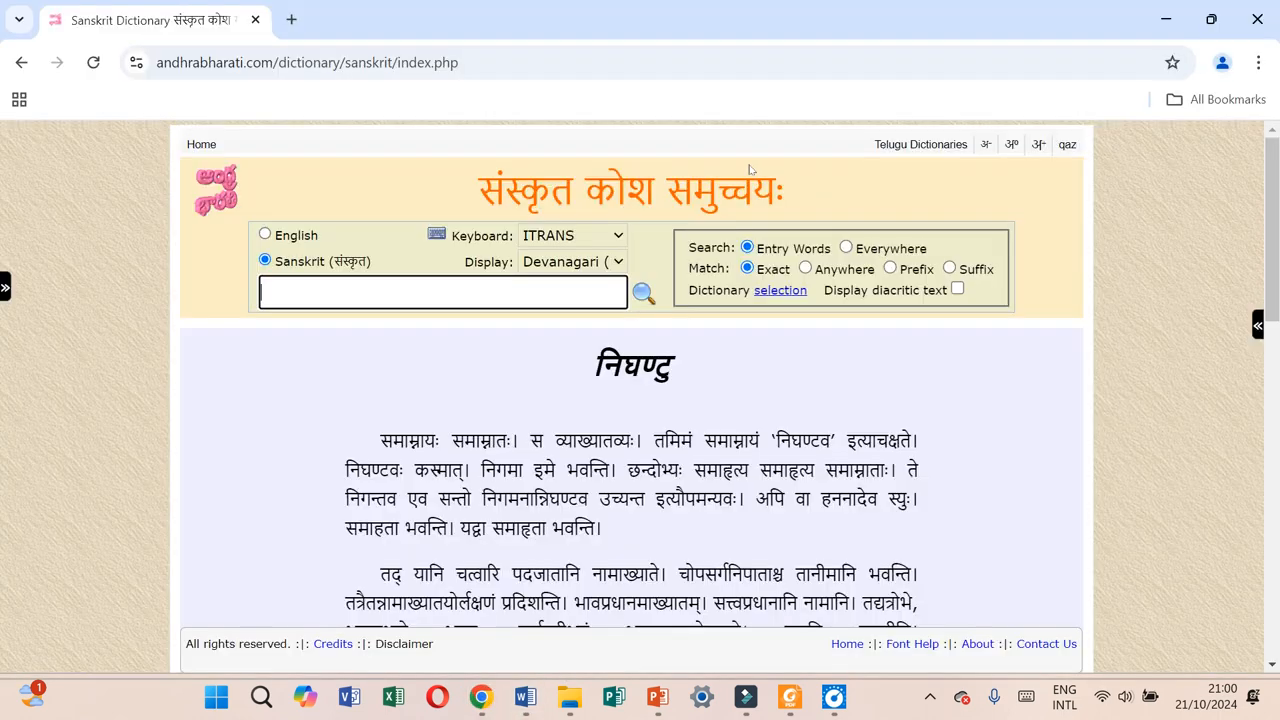
{"action": "left_click", "coordinate": [293, 19]}
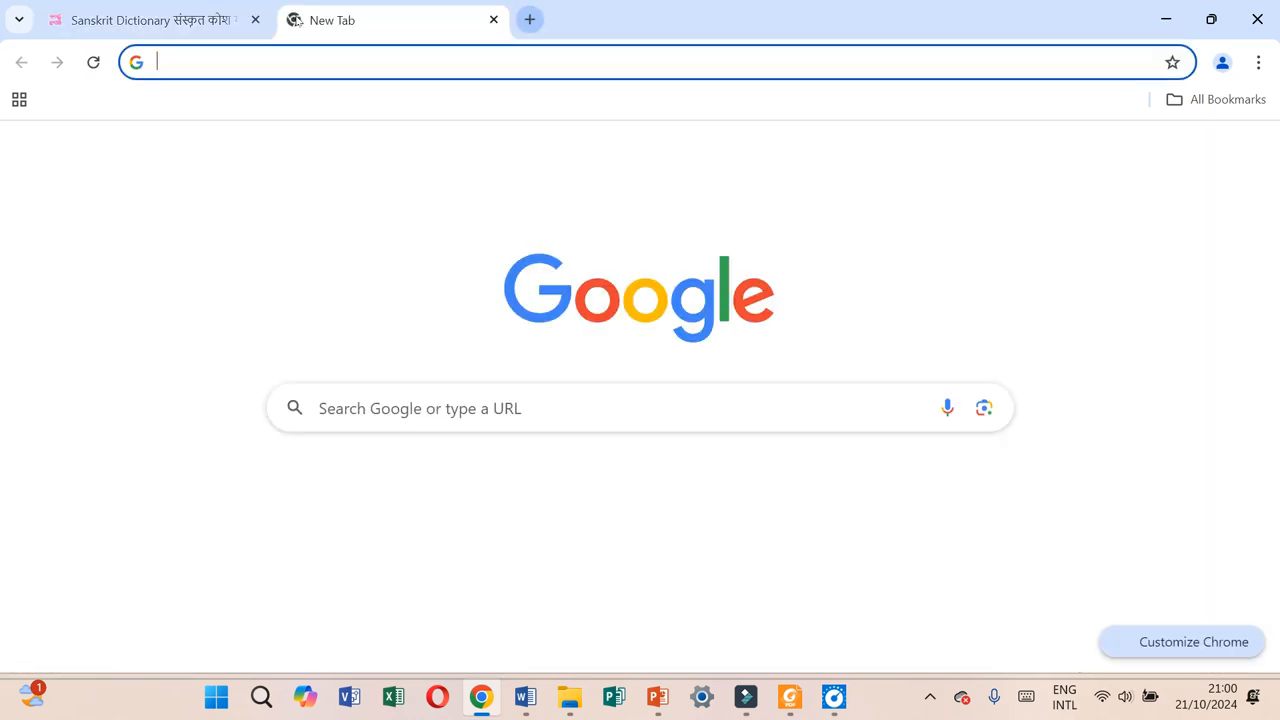
{"action": "type", "text": "le"}
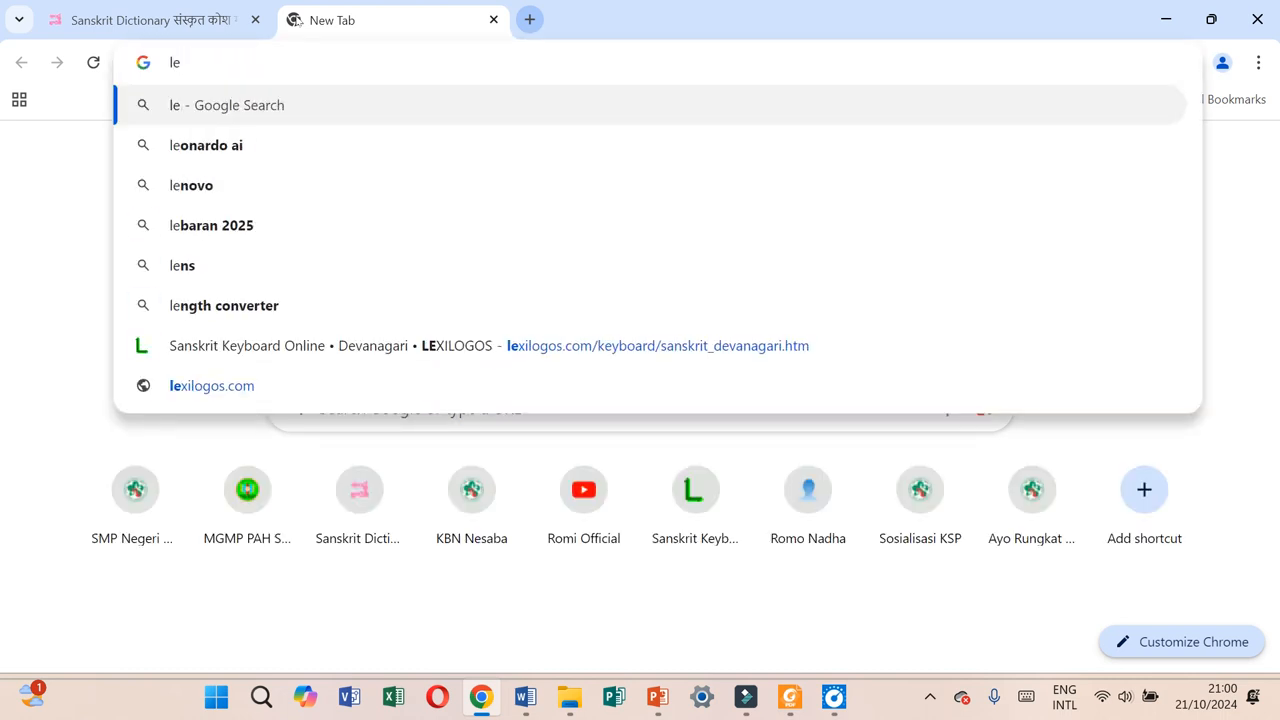
{"action": "type", "text": "xilogo"}
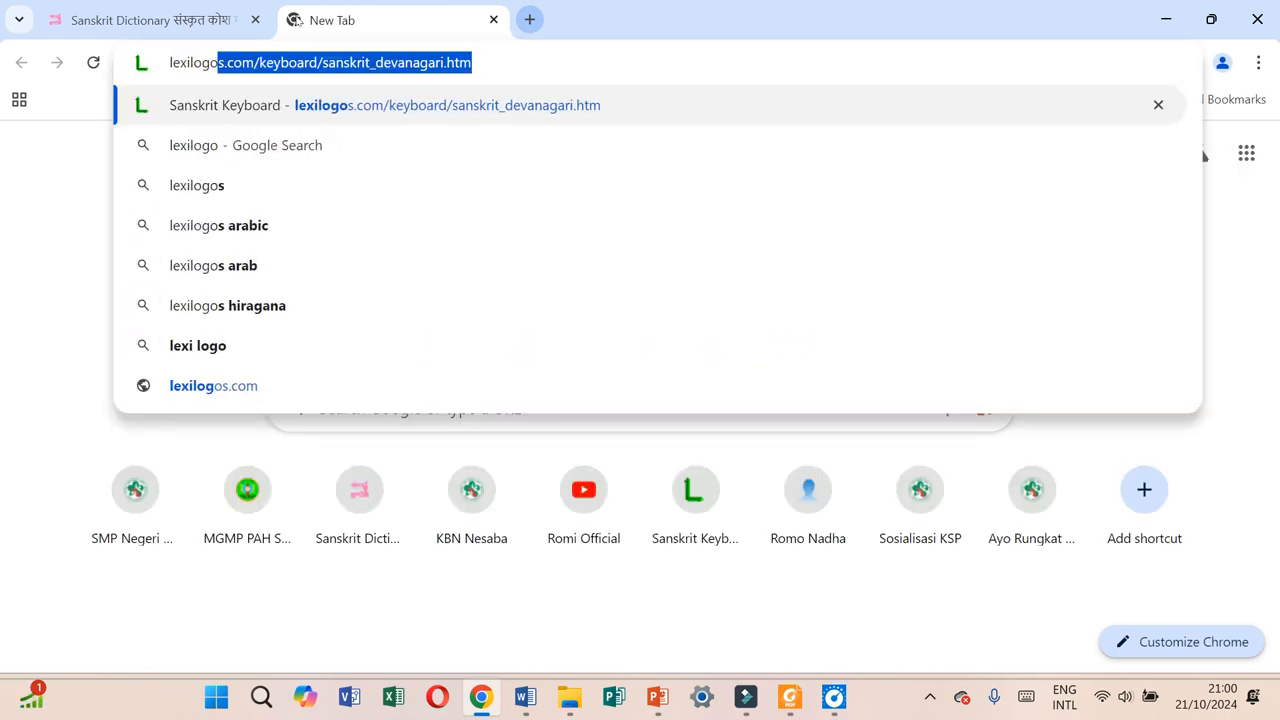
{"action": "key", "text": "BackSpace"}
{"action": "type", "text": "a"}
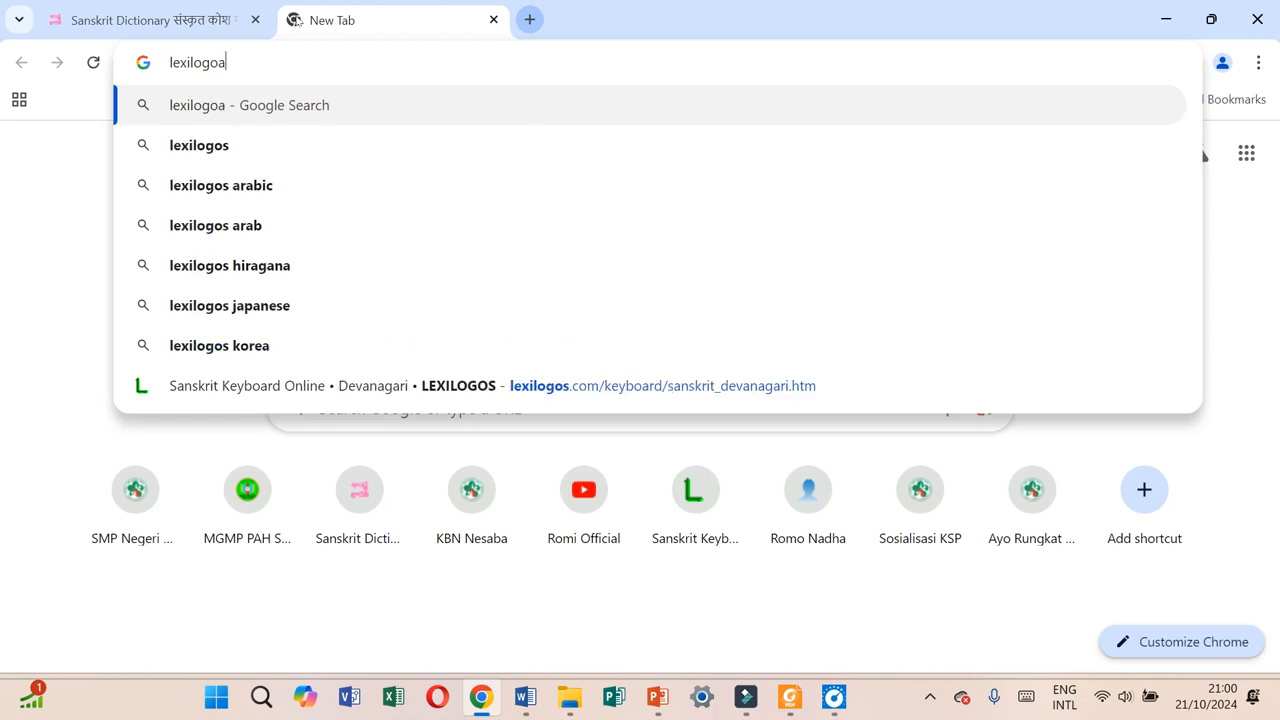
{"action": "key", "text": "BackSpace"}
{"action": "type", "text": "s"}
{"action": "key", "text": "Return"}
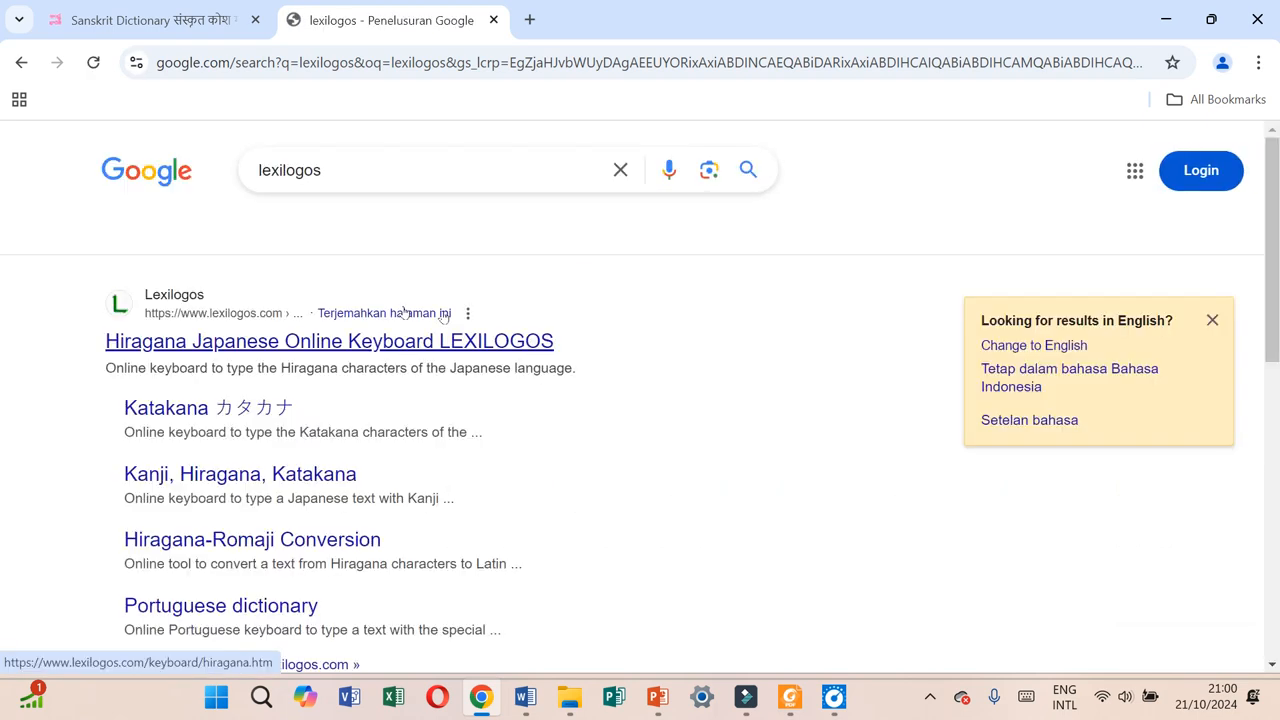
Open the Lexilogos Hiragana keyboard from the search results, enlarge the page and change the keyboard language to Sanskrit Devanagari
{"action": "left_click", "coordinate": [250, 343]}
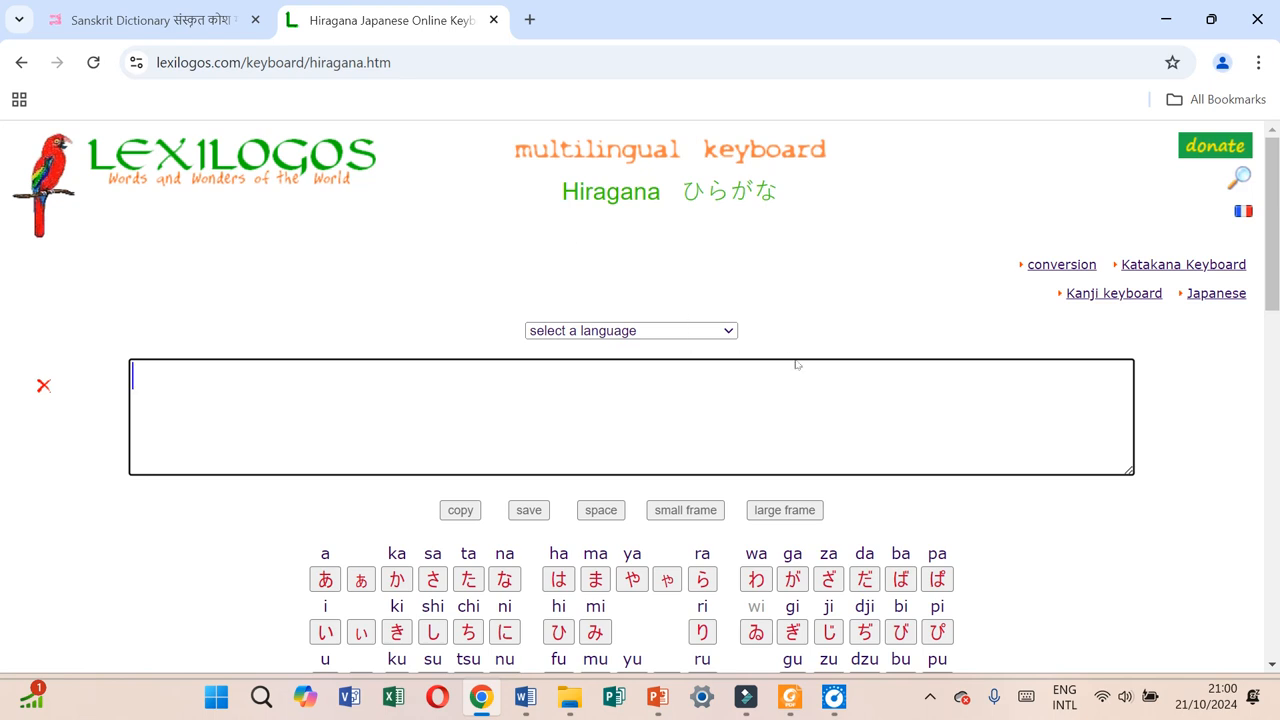
{"action": "key", "text": "ctrl+plus"}
{"action": "key", "text": "ctrl+plus"}
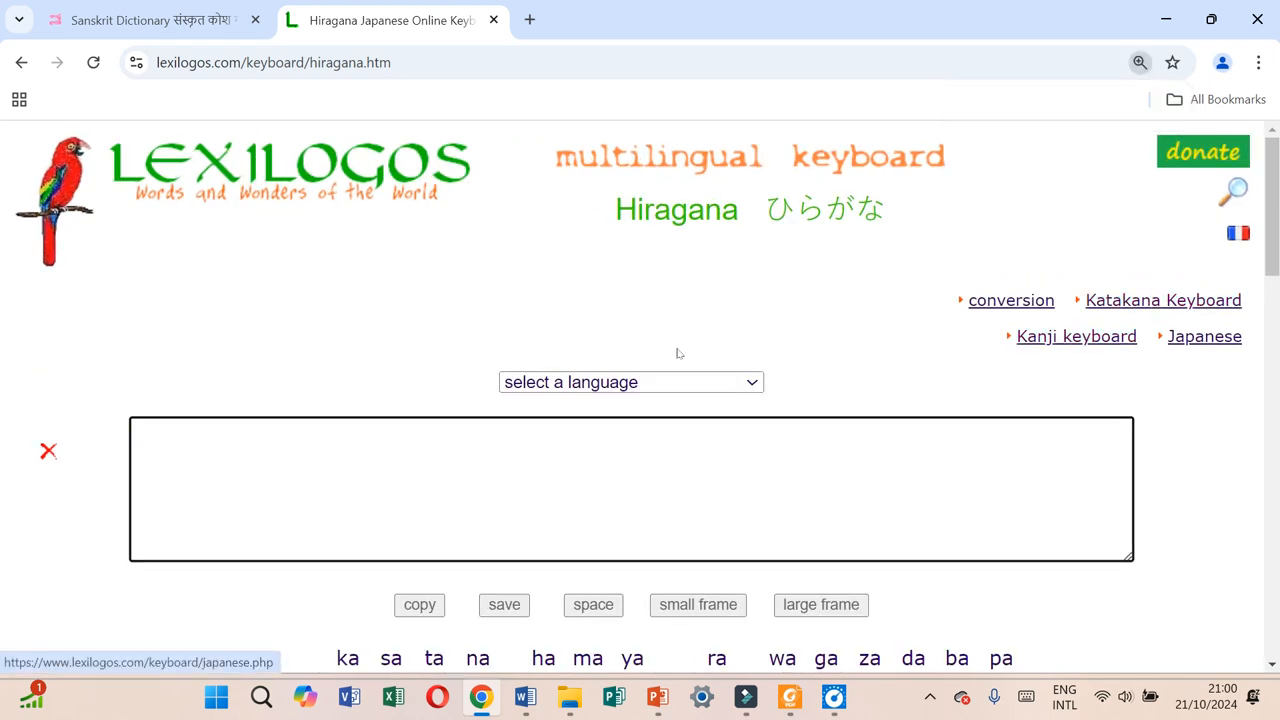
{"action": "left_click", "coordinate": [674, 382]}
{"action": "scroll", "coordinate": [666, 250], "scroll_direction": "down", "scroll_amount": 5}
{"action": "scroll", "coordinate": [667, 245], "scroll_direction": "down", "scroll_amount": 15}
{"action": "scroll", "coordinate": [666, 244], "scroll_direction": "up", "scroll_amount": 6}
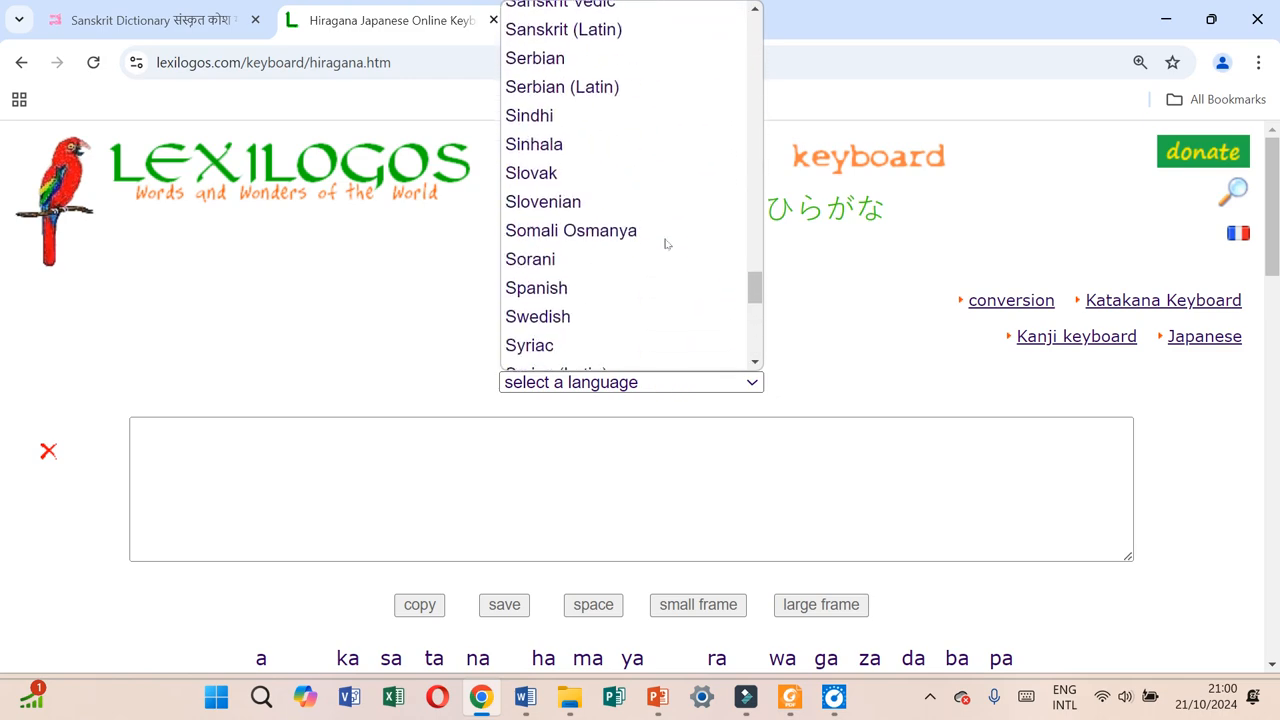
{"action": "scroll", "coordinate": [665, 243], "scroll_direction": "up", "scroll_amount": 2}
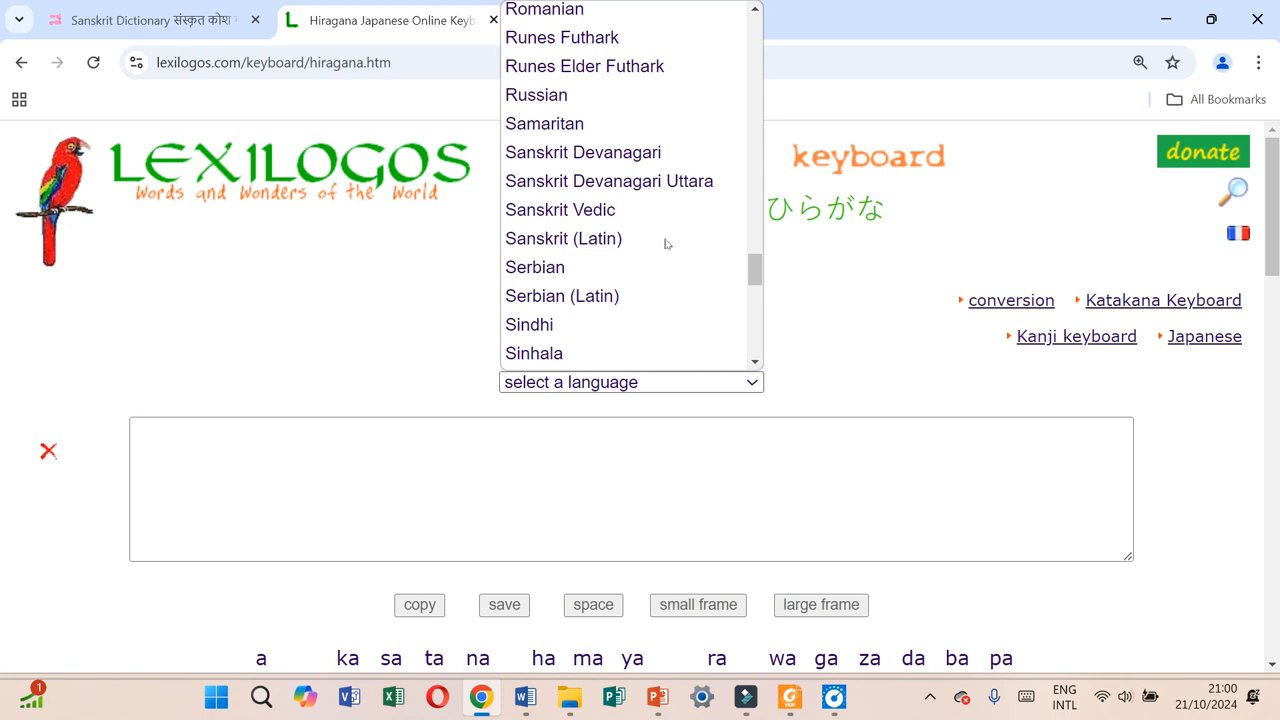
{"action": "left_click", "coordinate": [566, 155]}
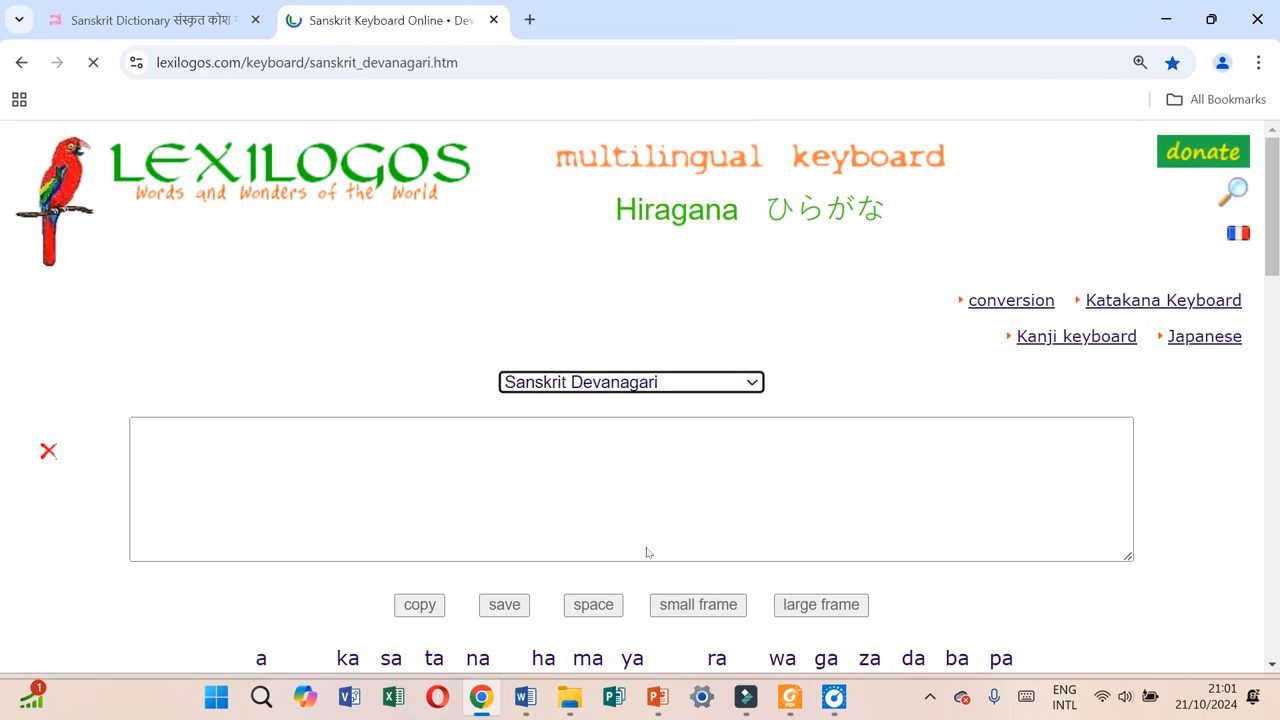
Look over the Devanagari keyboard and go to its Latin keyboard for Sanskrit transliteration
{"action": "scroll", "coordinate": [625, 530], "scroll_direction": "down", "scroll_amount": 3}
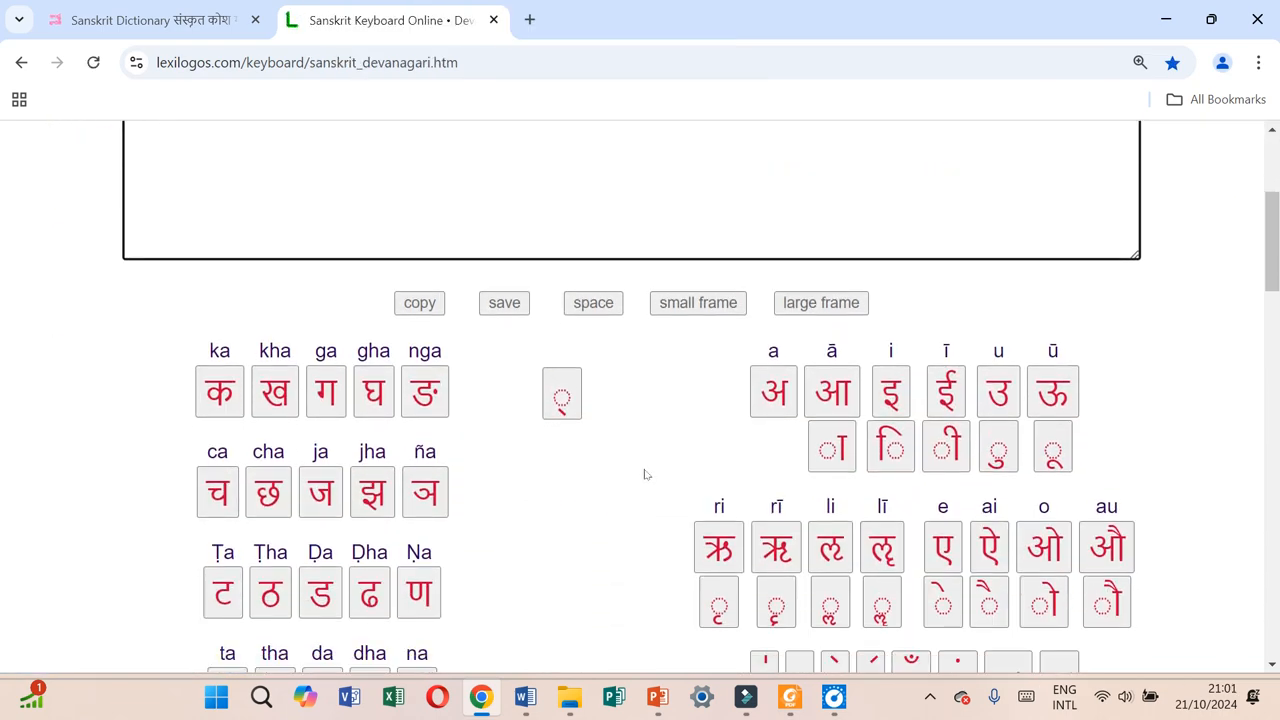
{"action": "scroll", "coordinate": [676, 378], "scroll_direction": "up", "scroll_amount": 3}
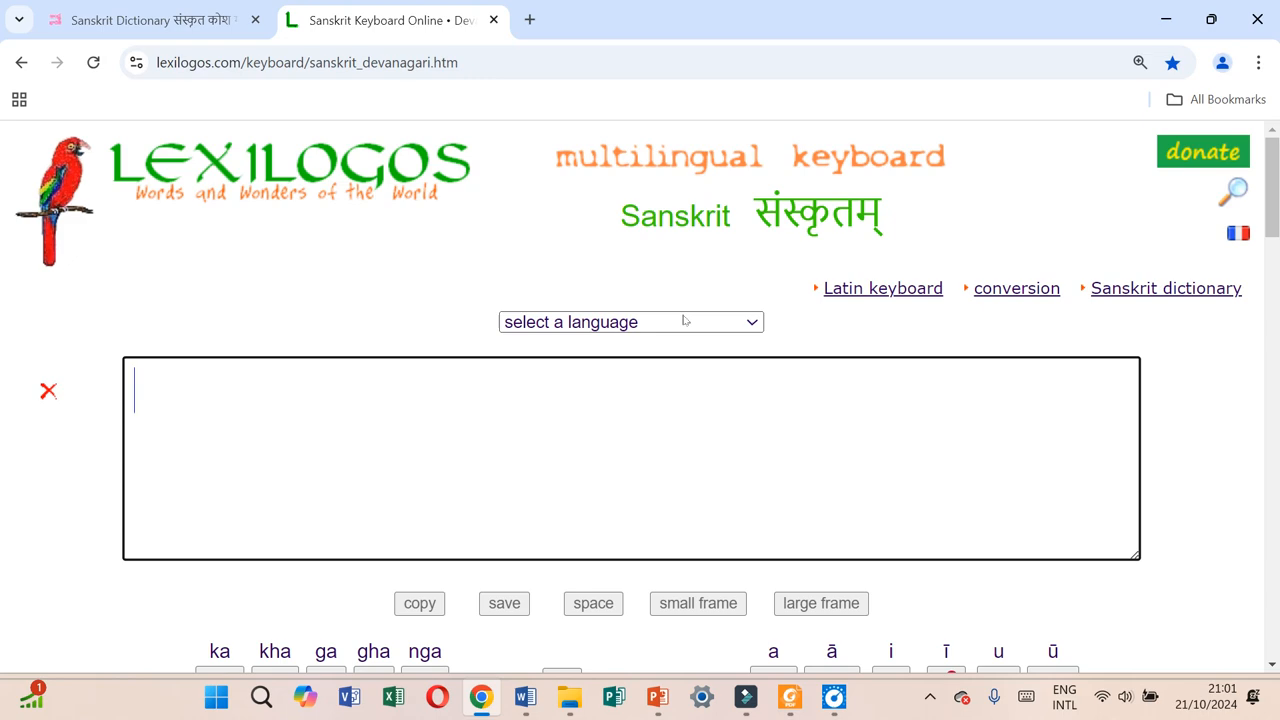
{"action": "scroll", "coordinate": [700, 330], "scroll_direction": "down", "scroll_amount": 7}
{"action": "scroll", "coordinate": [732, 346], "scroll_direction": "up", "scroll_amount": 4}
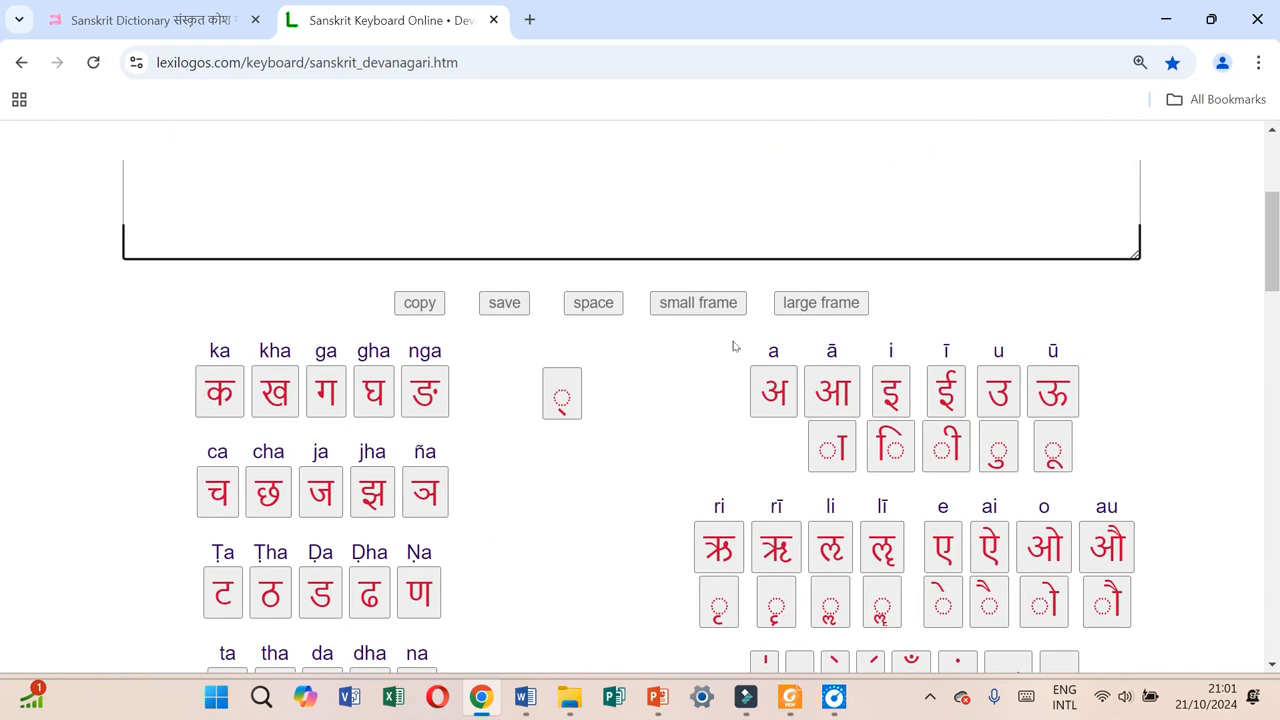
{"action": "scroll", "coordinate": [732, 346], "scroll_direction": "up", "scroll_amount": 2}
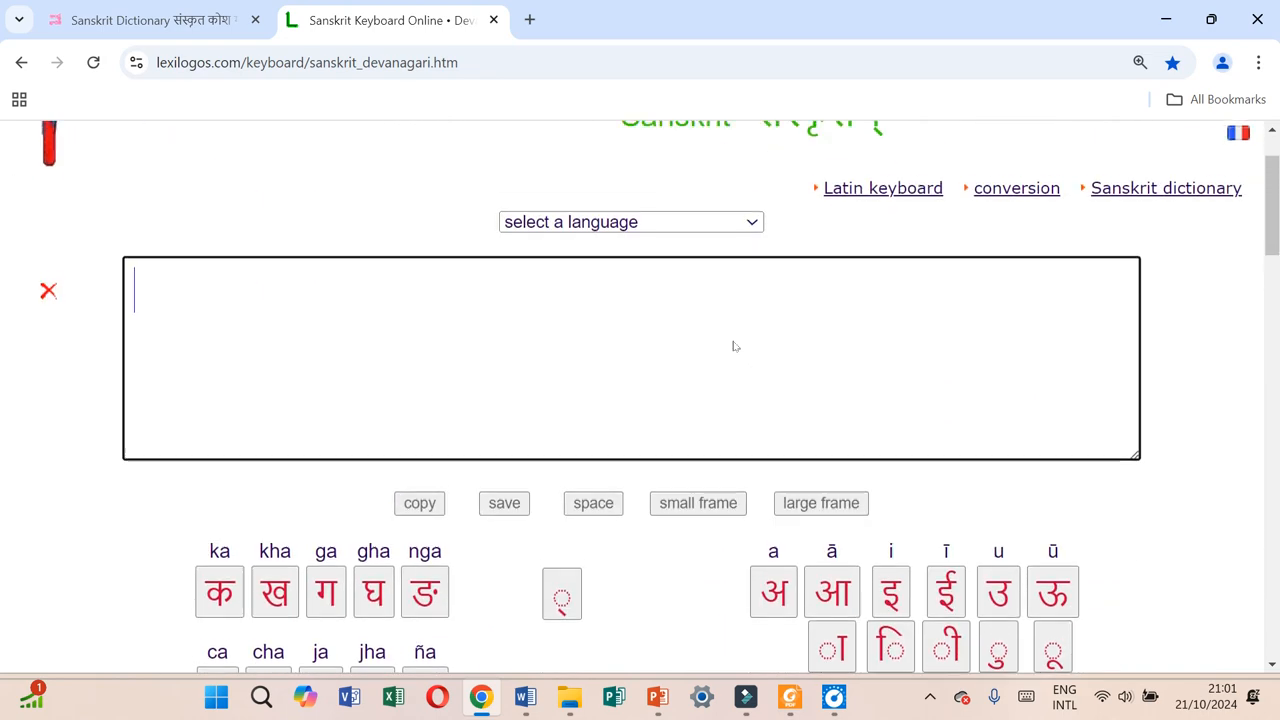
{"action": "left_click", "coordinate": [846, 194]}
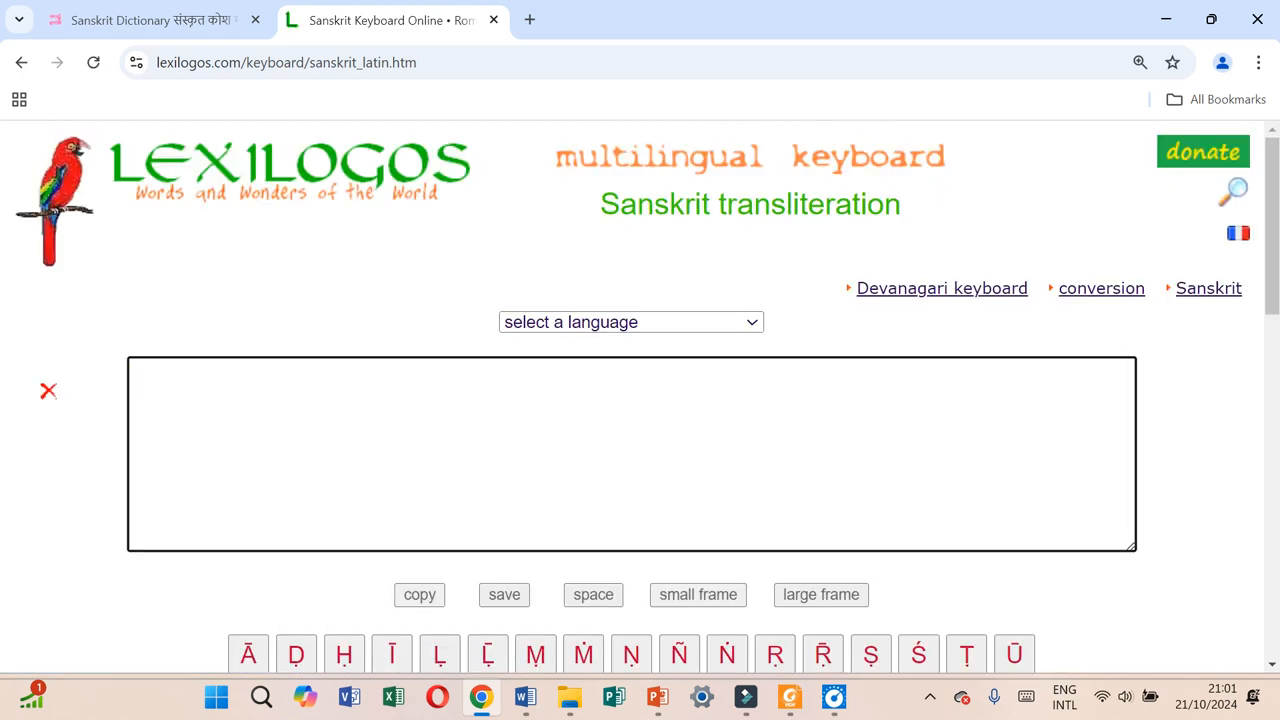
{"action": "scroll", "coordinate": [535, 500], "scroll_direction": "down", "scroll_amount": 2}
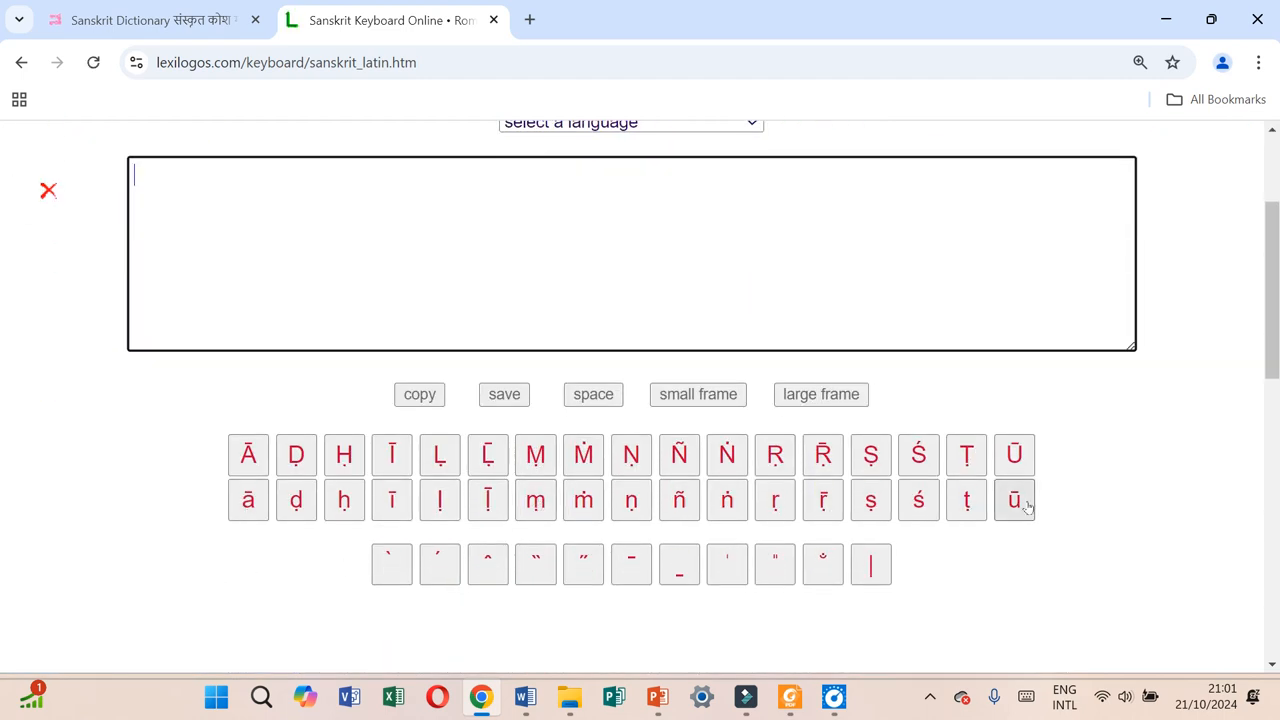
Enter the lowercase diacritic letters āḍḥīḷṃṁṇñṅṛṝṣśṭū in the text box using the on-screen keyboard
{"action": "left_click", "coordinate": [246, 502]}
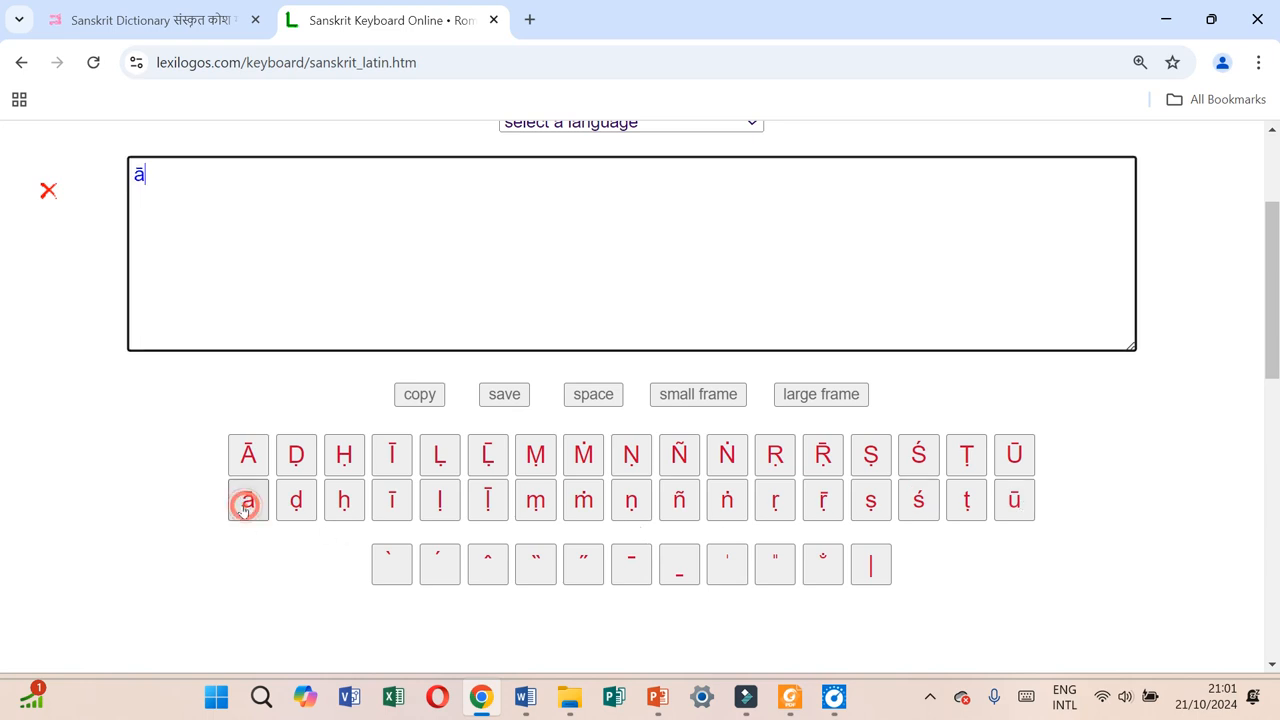
{"action": "left_click", "coordinate": [282, 506]}
{"action": "left_click", "coordinate": [343, 505]}
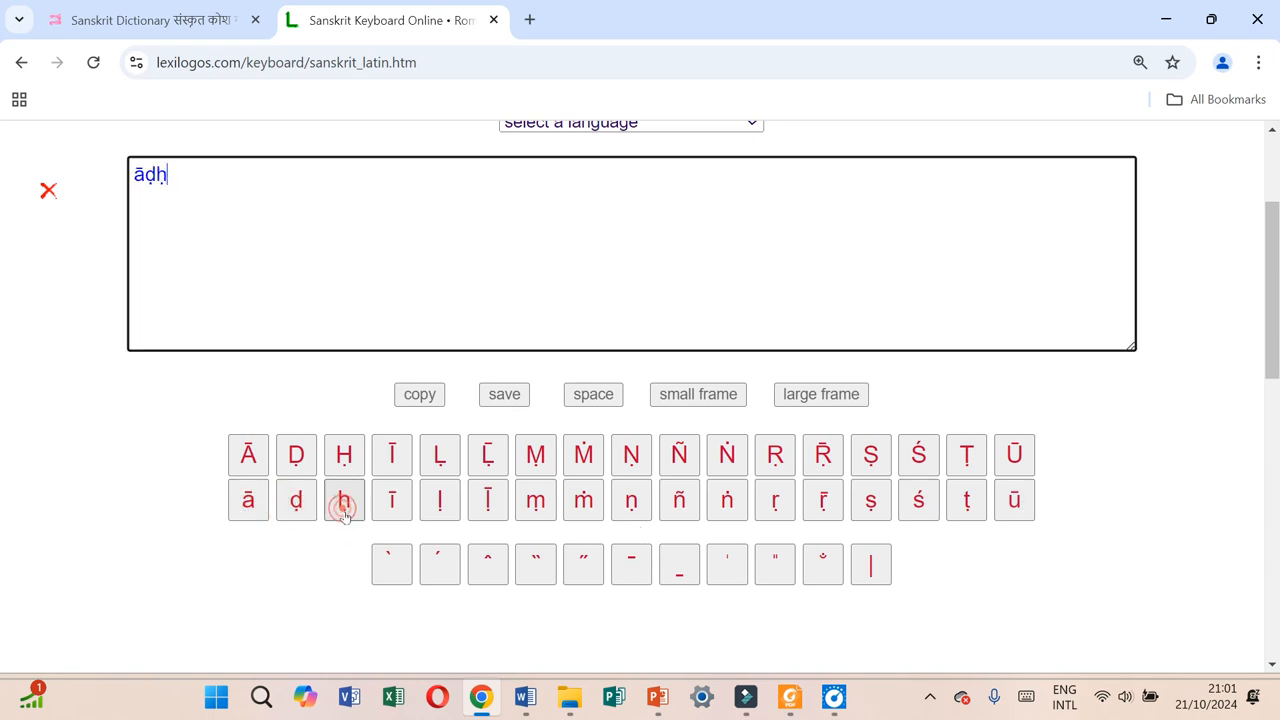
{"action": "left_click", "coordinate": [395, 508]}
{"action": "left_click", "coordinate": [441, 503]}
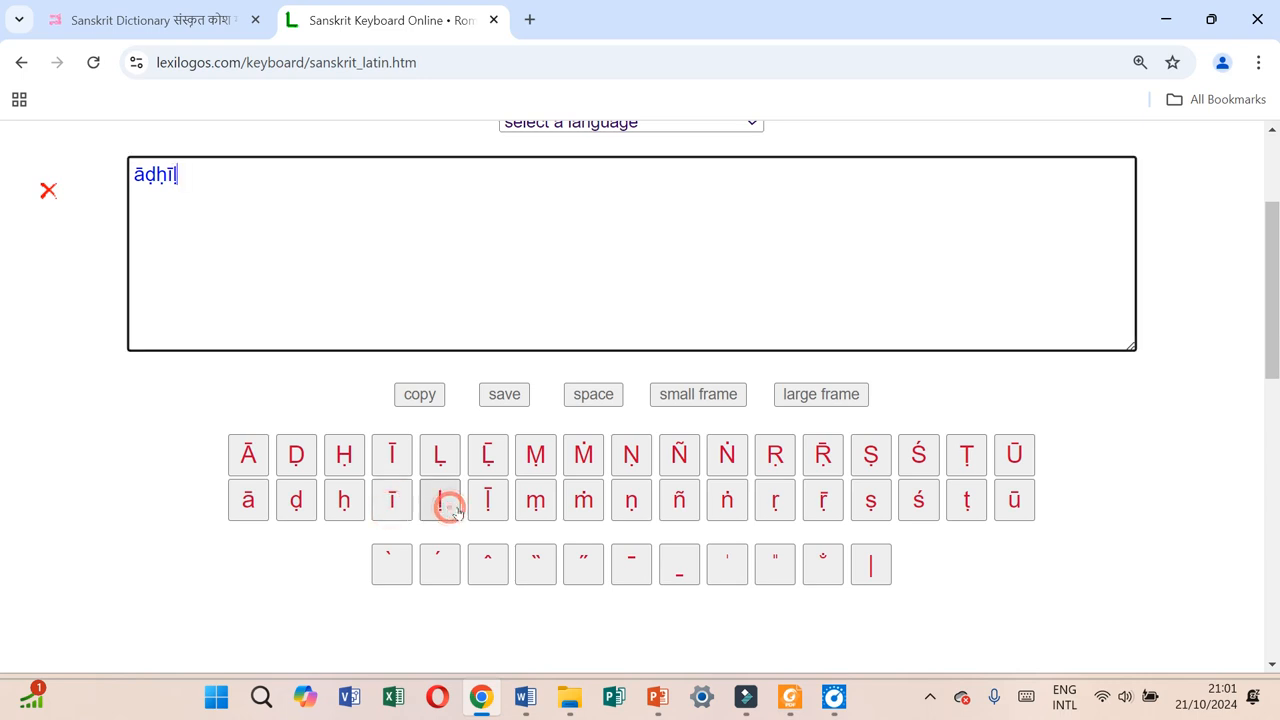
{"action": "left_click", "coordinate": [528, 510]}
{"action": "left_click", "coordinate": [577, 512]}
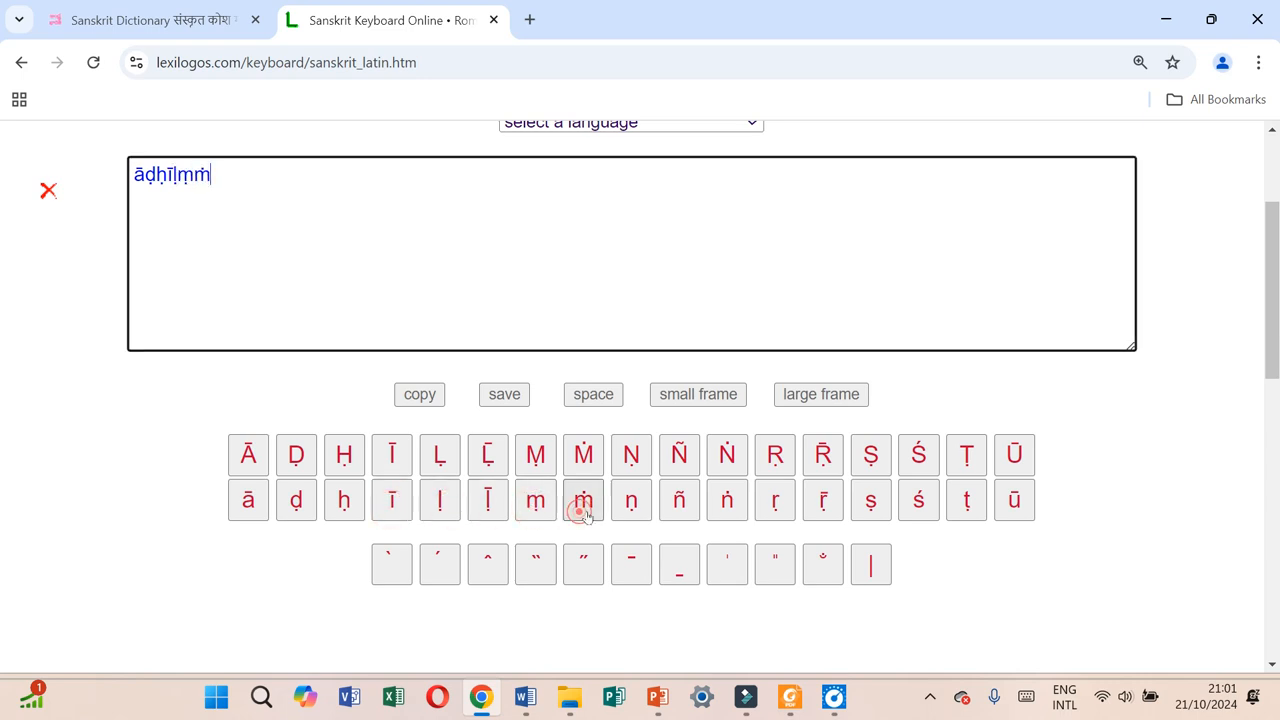
{"action": "left_click", "coordinate": [618, 512]}
{"action": "left_click", "coordinate": [674, 506]}
{"action": "left_click", "coordinate": [726, 506]}
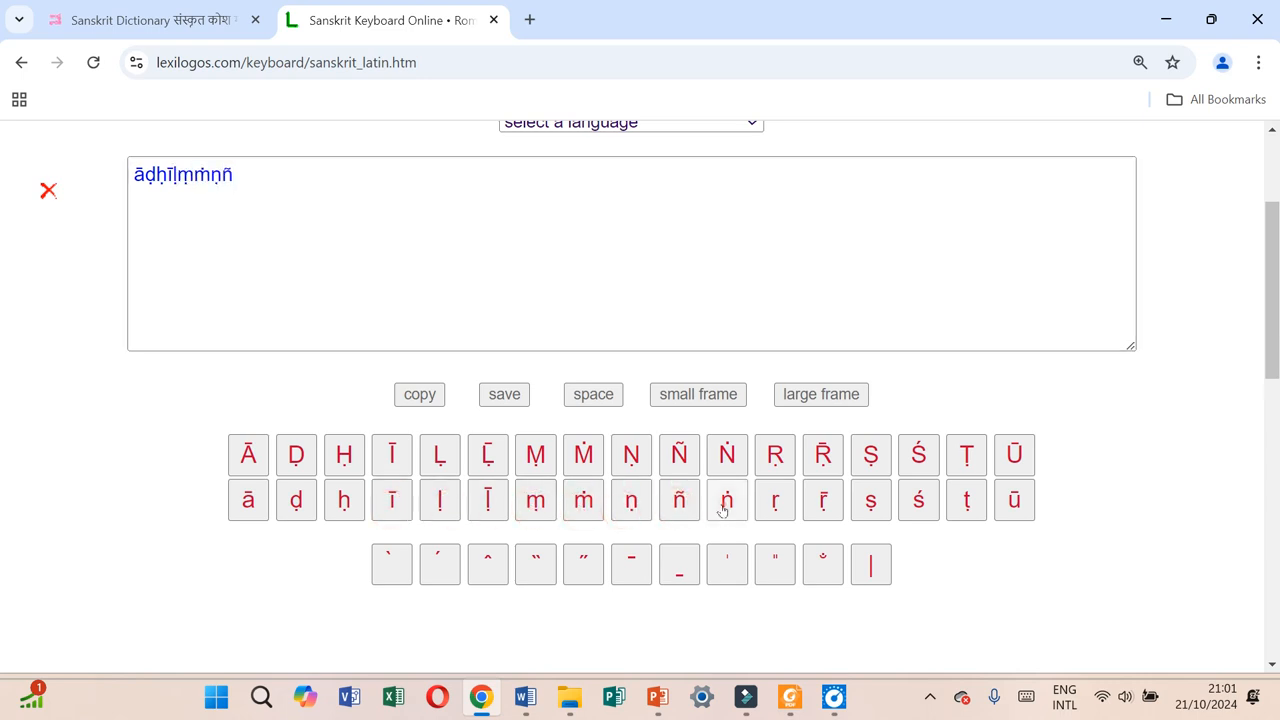
{"action": "left_click", "coordinate": [786, 508]}
{"action": "left_click", "coordinate": [817, 506]}
{"action": "left_click", "coordinate": [868, 507]}
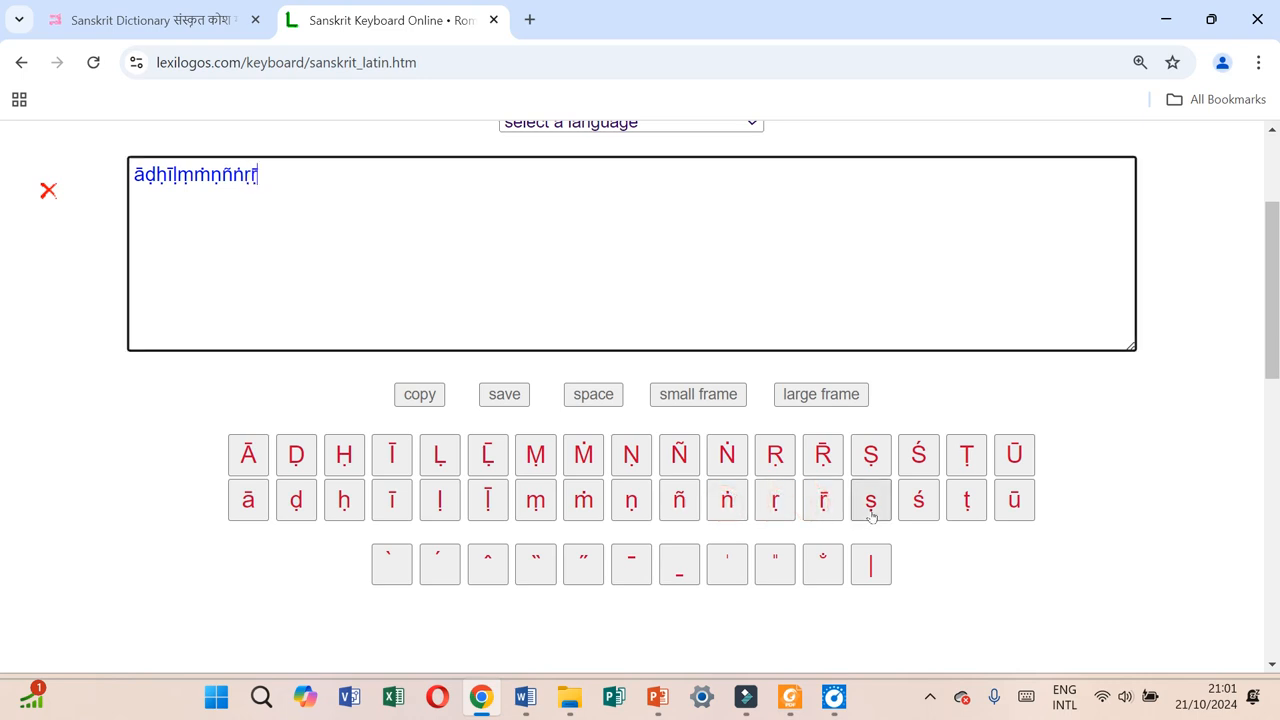
{"action": "left_click", "coordinate": [917, 512]}
{"action": "left_click", "coordinate": [963, 506]}
{"action": "left_click", "coordinate": [1013, 502]}
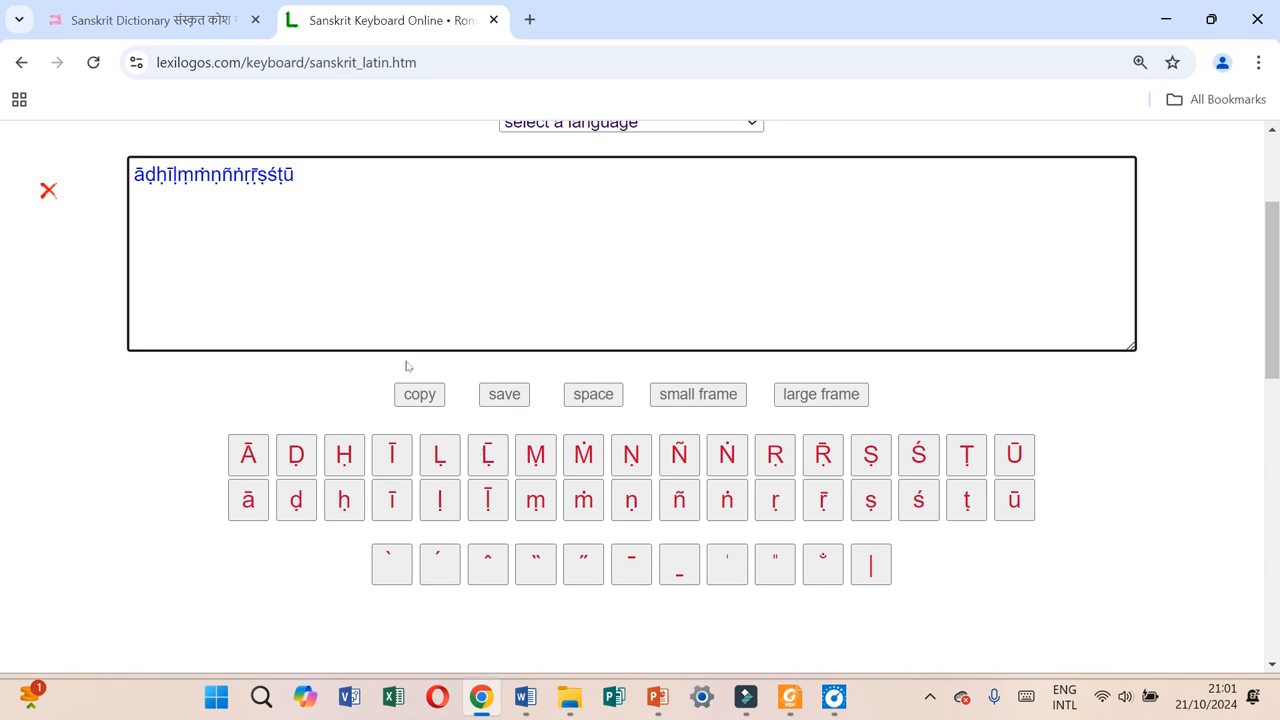
Insert the missing letter ḹ between ḷ and ṃ in the diacritic string
{"action": "double_click", "coordinate": [321, 177]}
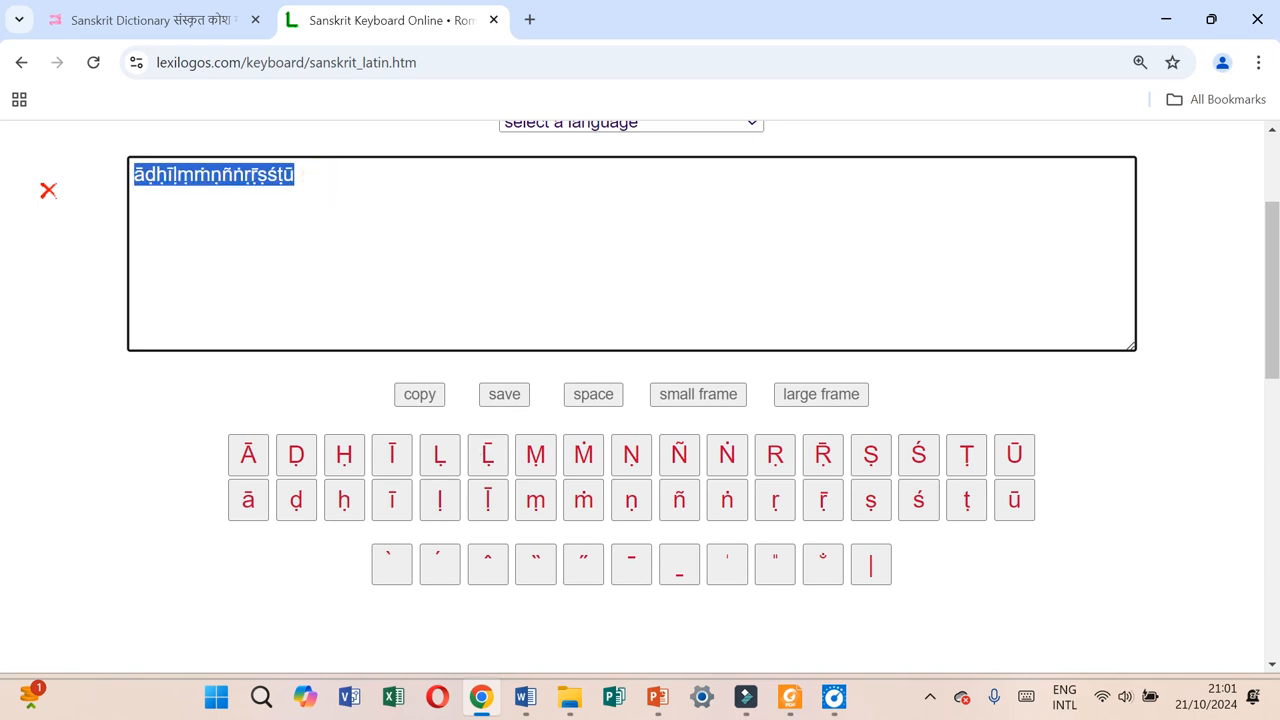
{"action": "left_click", "coordinate": [170, 175]}
{"action": "left_click", "coordinate": [488, 500]}
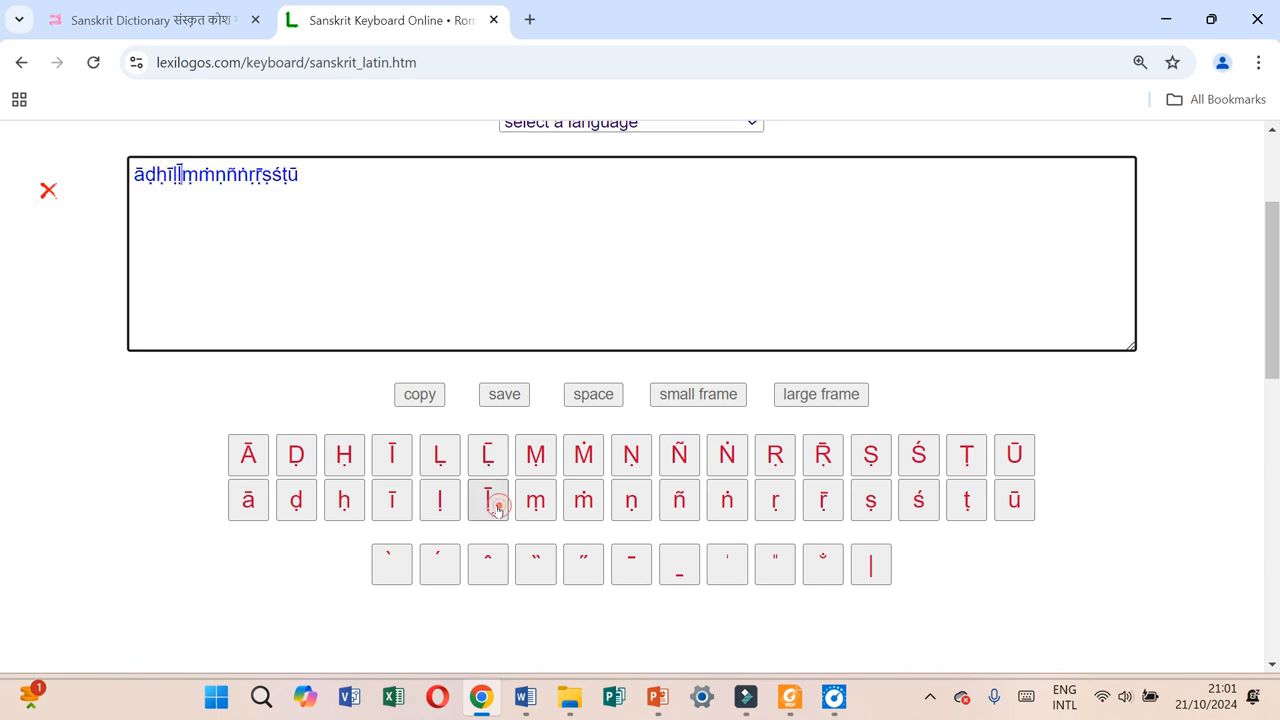
Copy the complete string of lowercase diacritic letters from the text box and deselect it
{"action": "left_click_drag", "start_coordinate": [300, 178], "coordinate": [28, 185]}
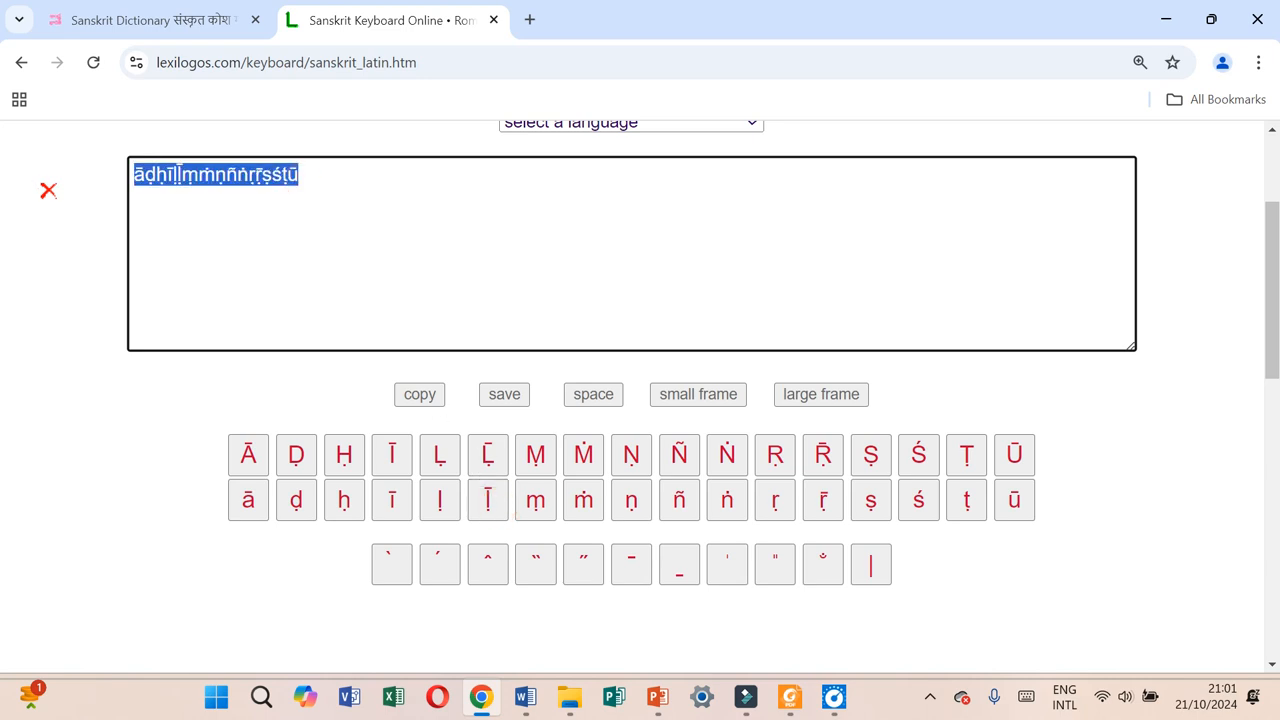
{"action": "right_click", "coordinate": [263, 170]}
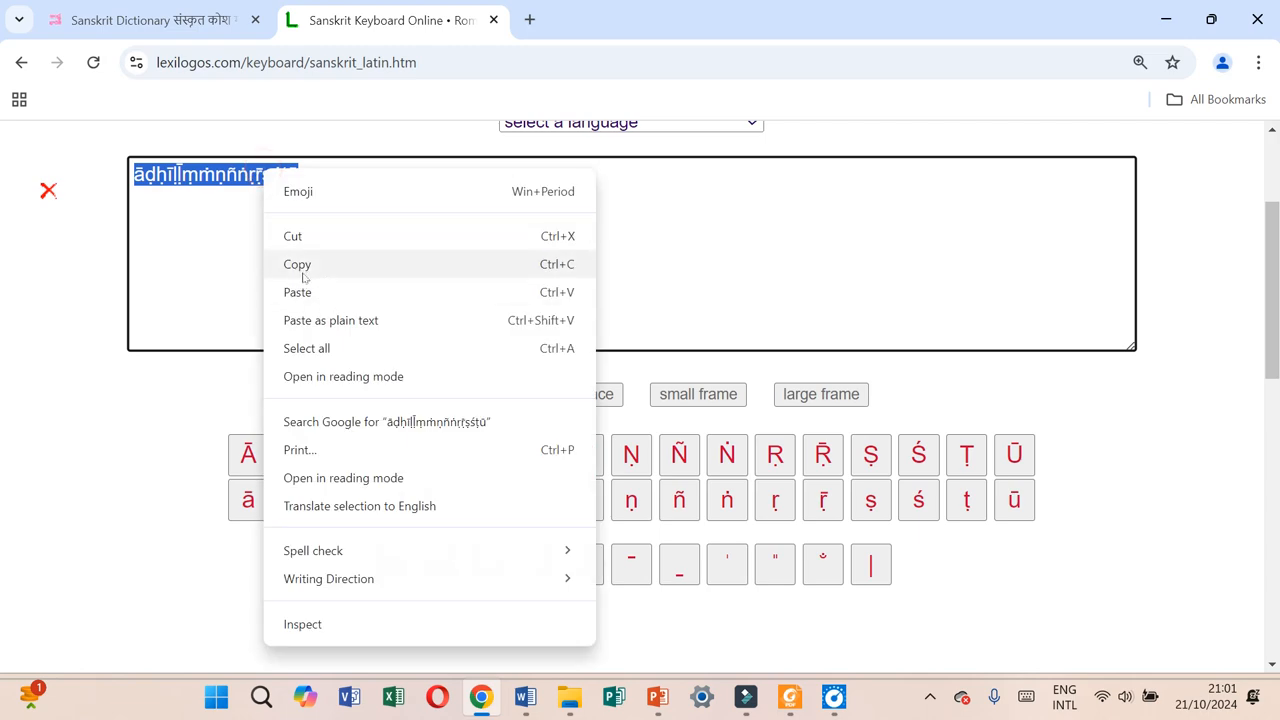
{"action": "left_click", "coordinate": [301, 271]}
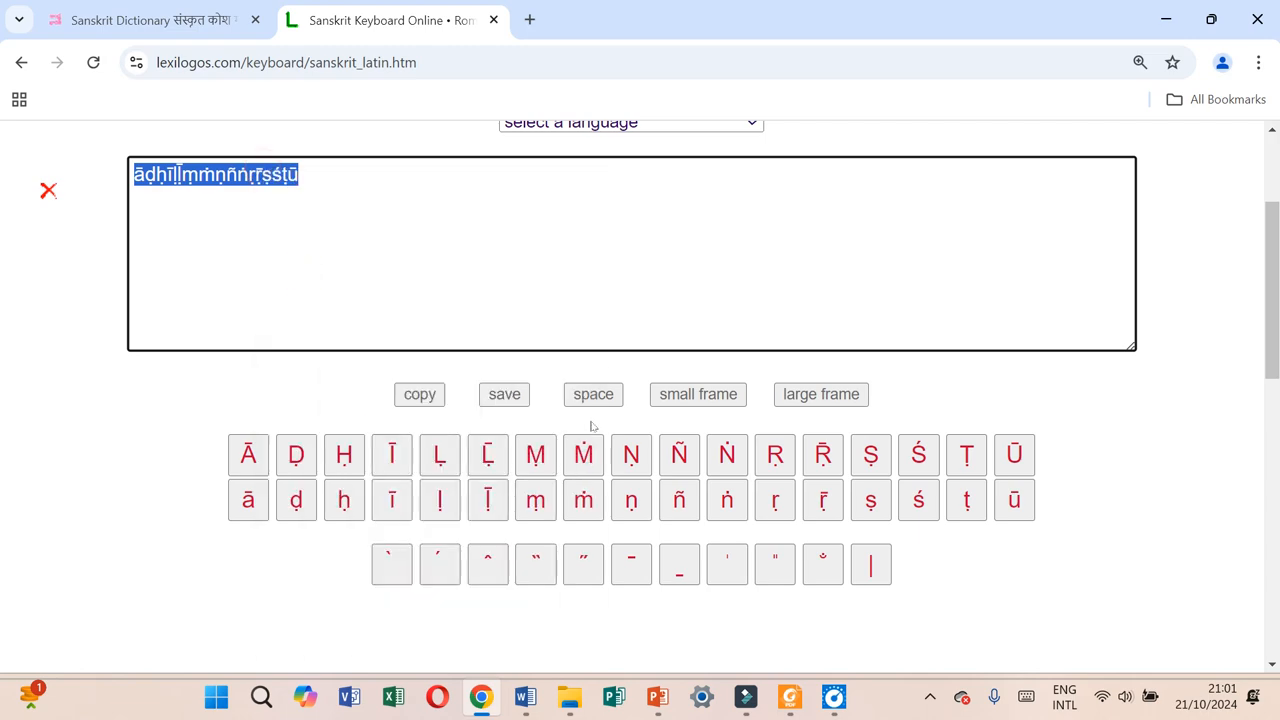
{"action": "scroll", "coordinate": [591, 428], "scroll_direction": "up", "scroll_amount": 2}
{"action": "scroll", "coordinate": [640, 400], "scroll_direction": "down", "scroll_amount": 2}
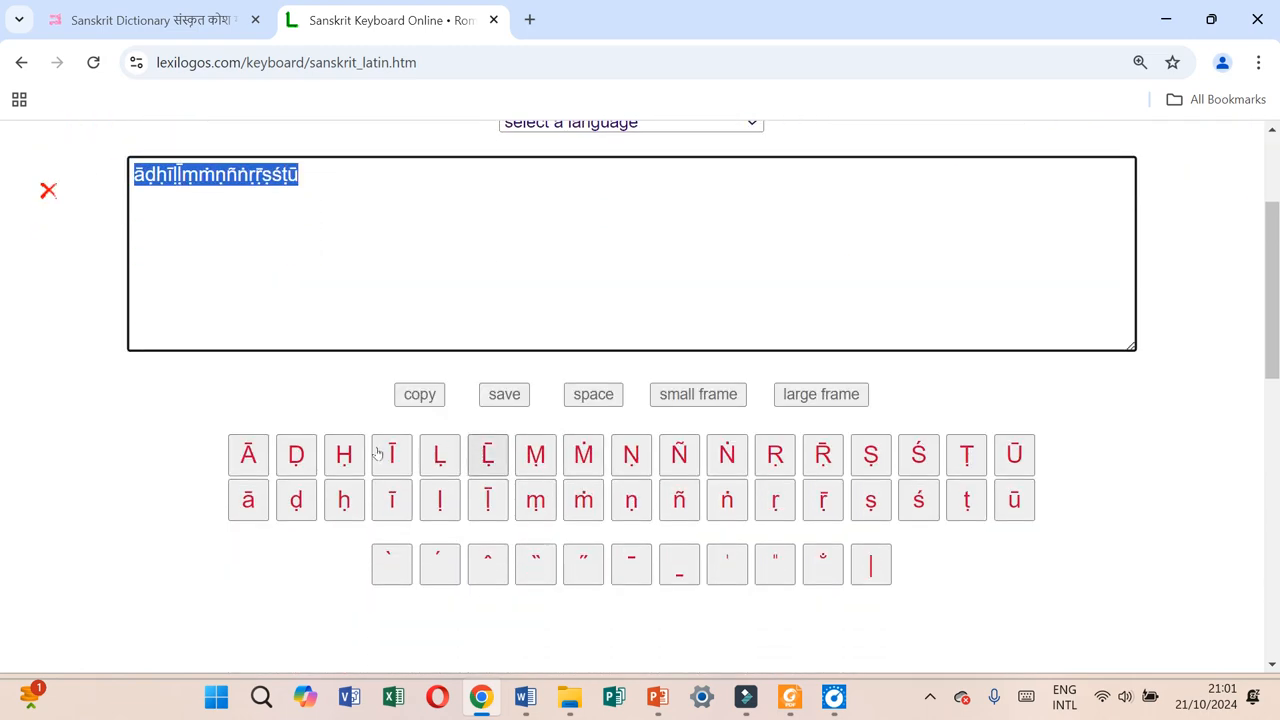
{"action": "left_click", "coordinate": [355, 194]}
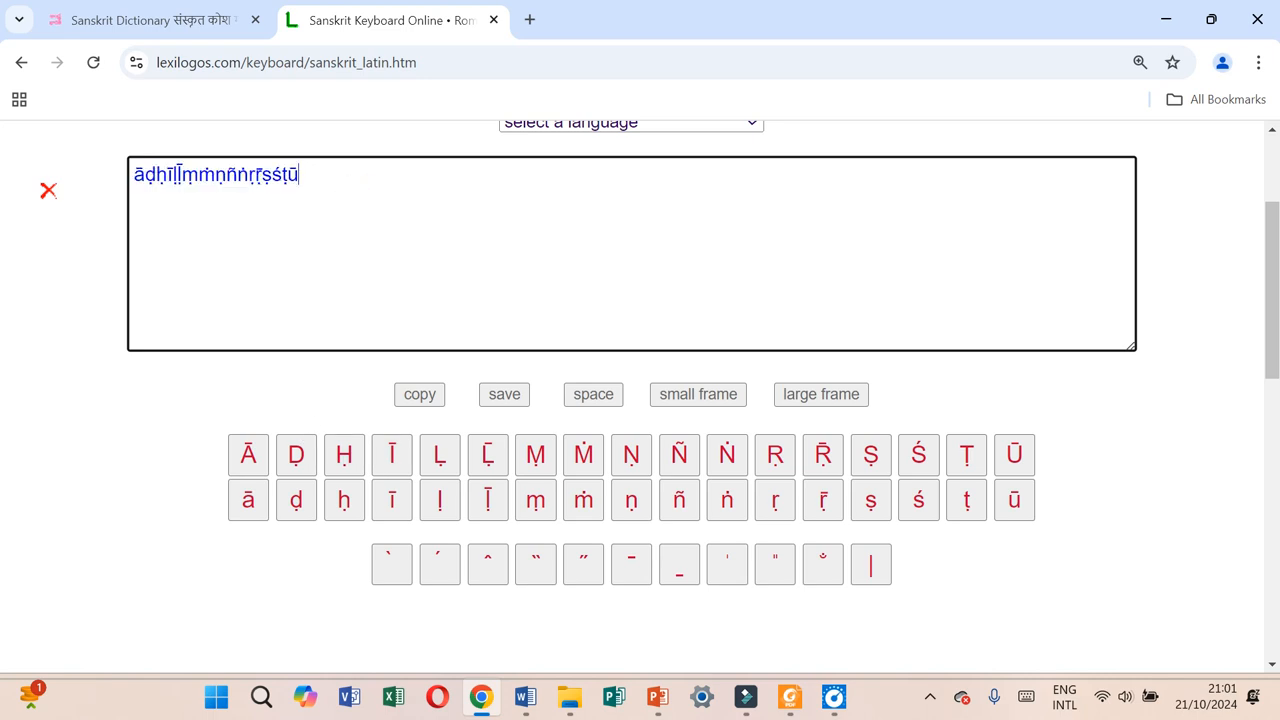
Switch to Word, paste the copied diacritic letters as text only below the mantra, and align them left
{"action": "left_click", "coordinate": [525, 697]}
{"action": "left_click", "coordinate": [486, 401]}
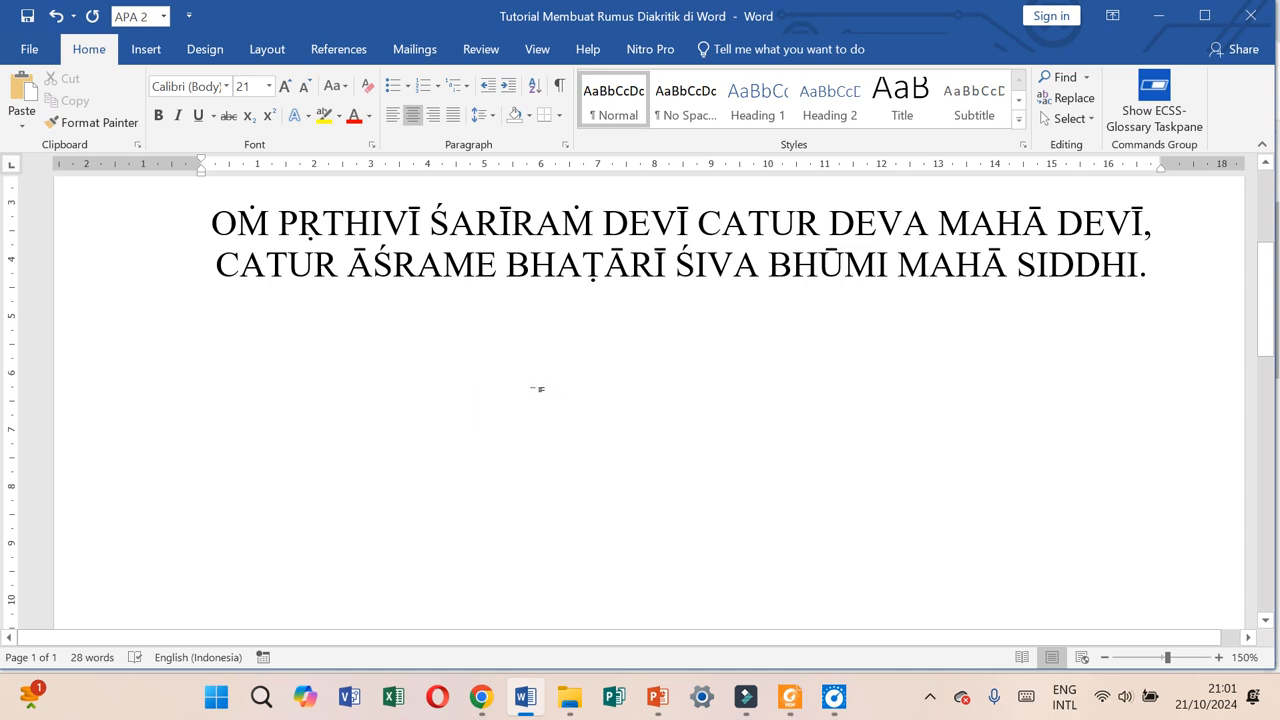
{"action": "left_click", "coordinate": [23, 129]}
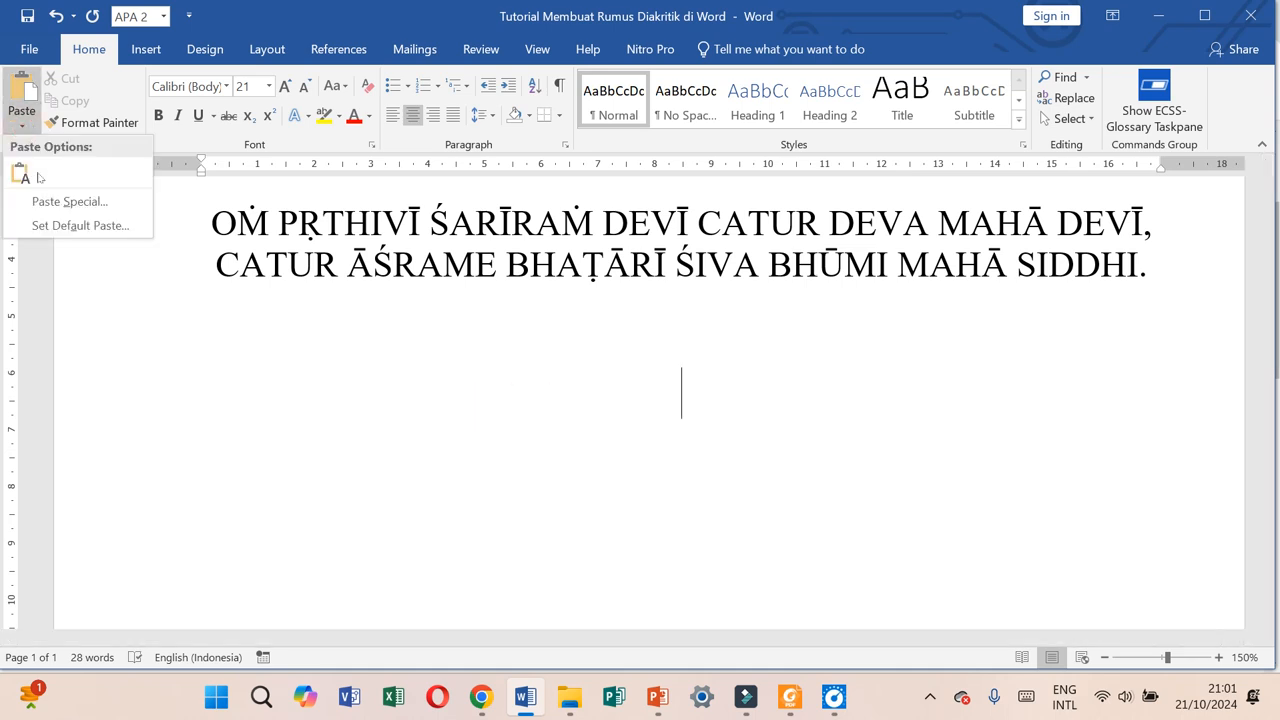
{"action": "left_click", "coordinate": [20, 172]}
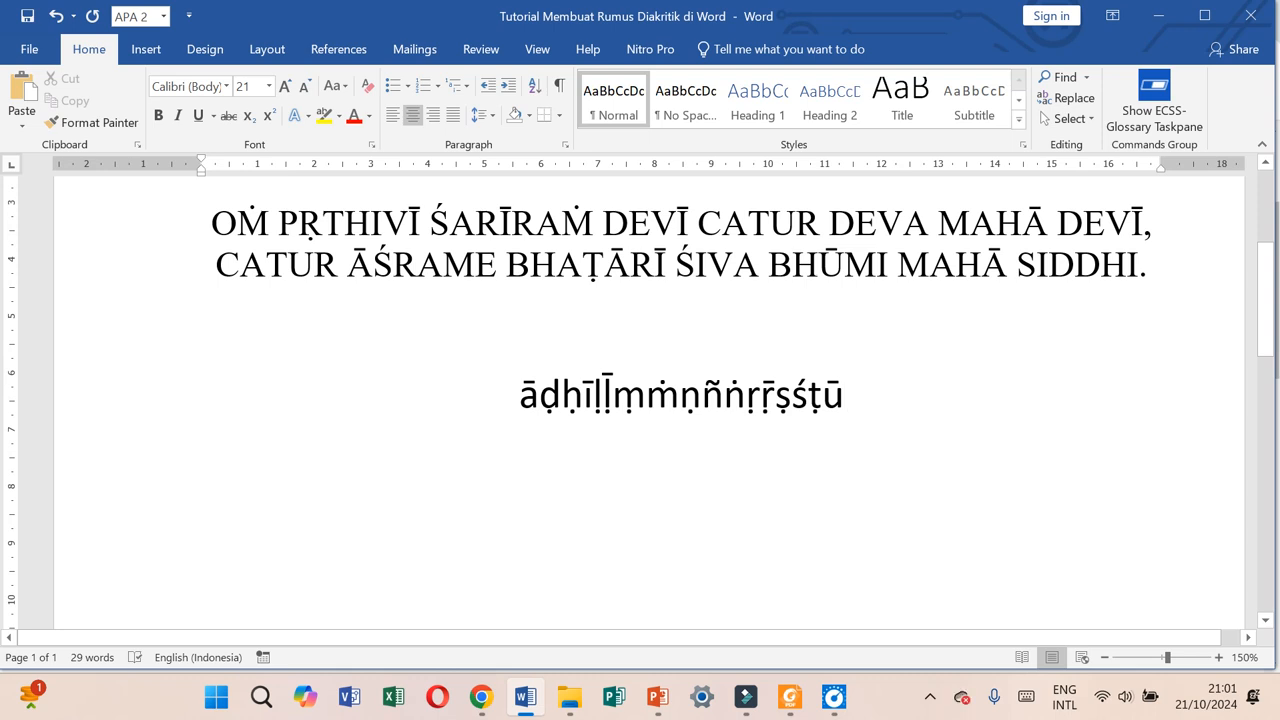
{"action": "key", "text": "Home"}
{"action": "key", "text": "ctrl+l"}
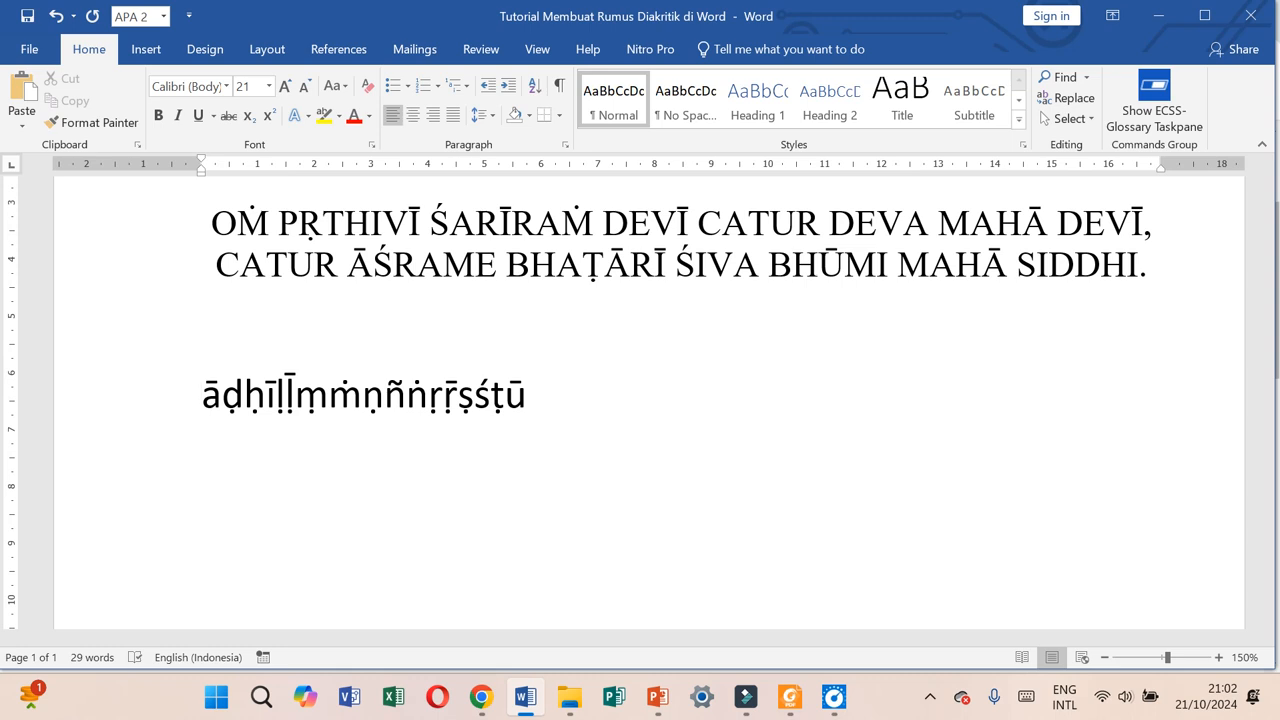
Set the font size of the pasted diacritic letters to 25 points
{"action": "key", "text": "shift+End"}
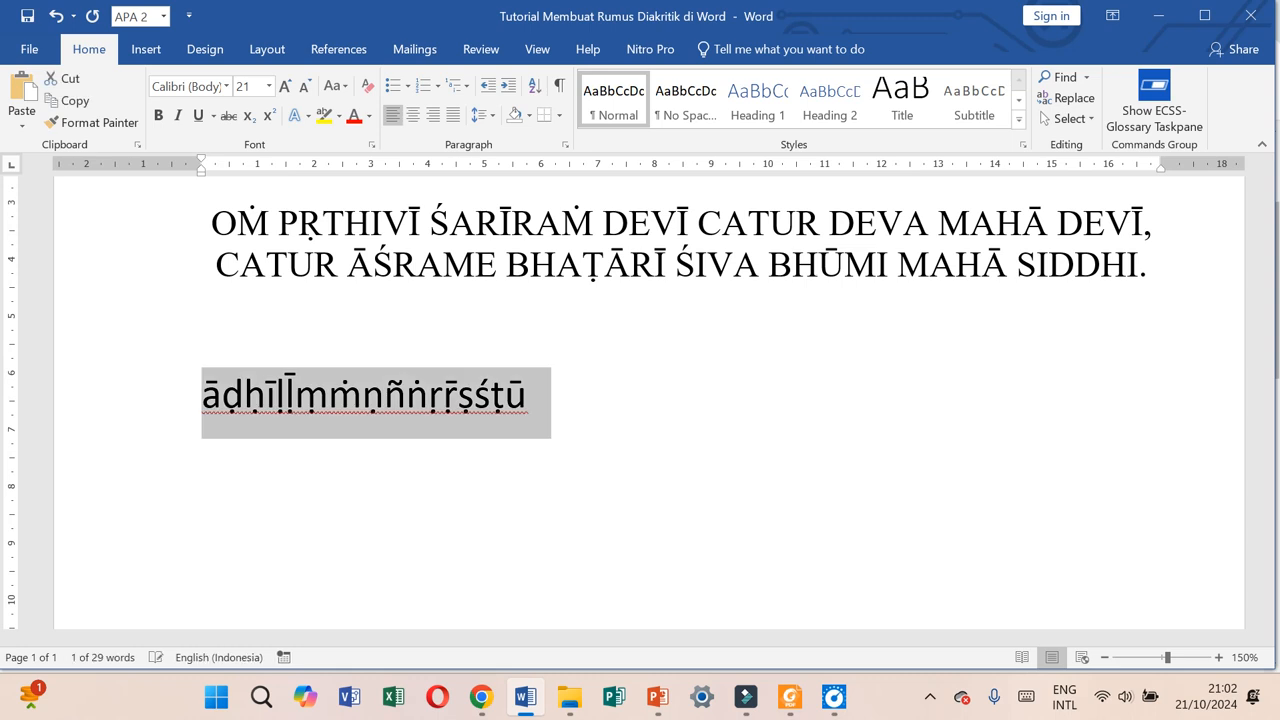
{"action": "key", "text": "ctrl+bracketright"}
{"action": "key", "text": "ctrl+bracketright"}
{"action": "key", "text": "ctrl+bracketright"}
{"action": "key", "text": "ctrl+bracketright"}
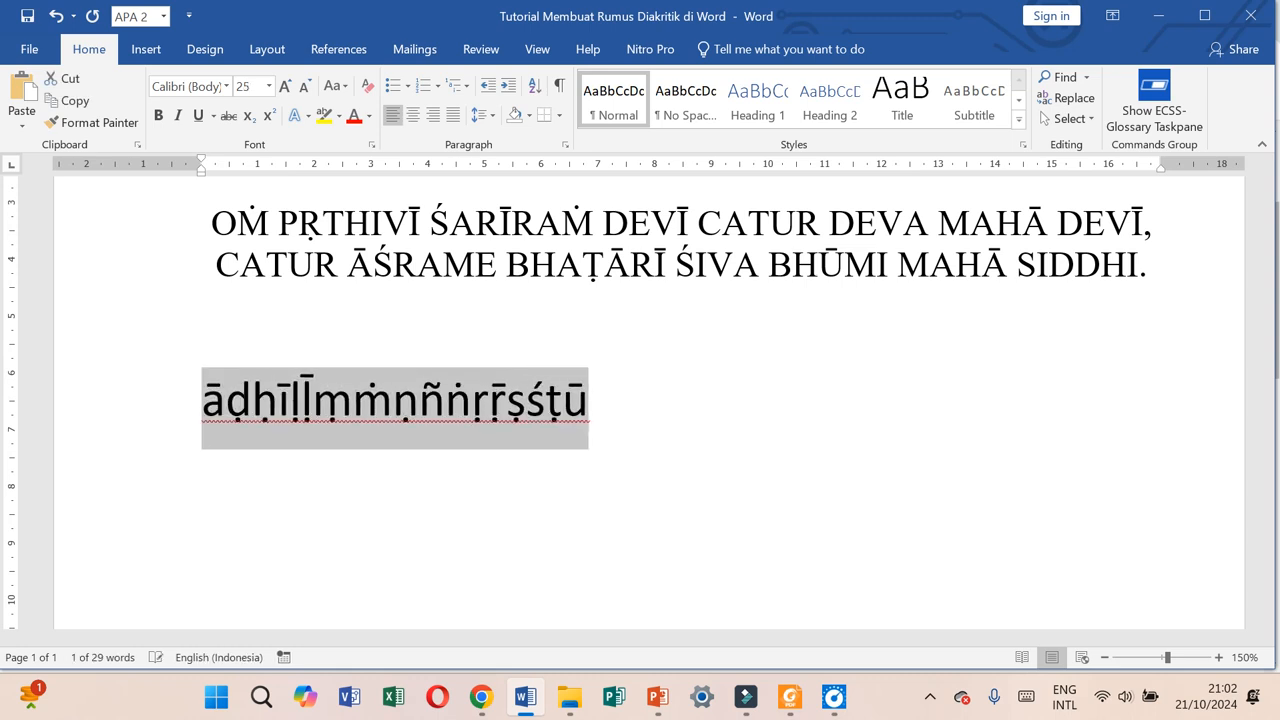
{"action": "key", "text": "Left"}
{"action": "key", "text": "Right"}
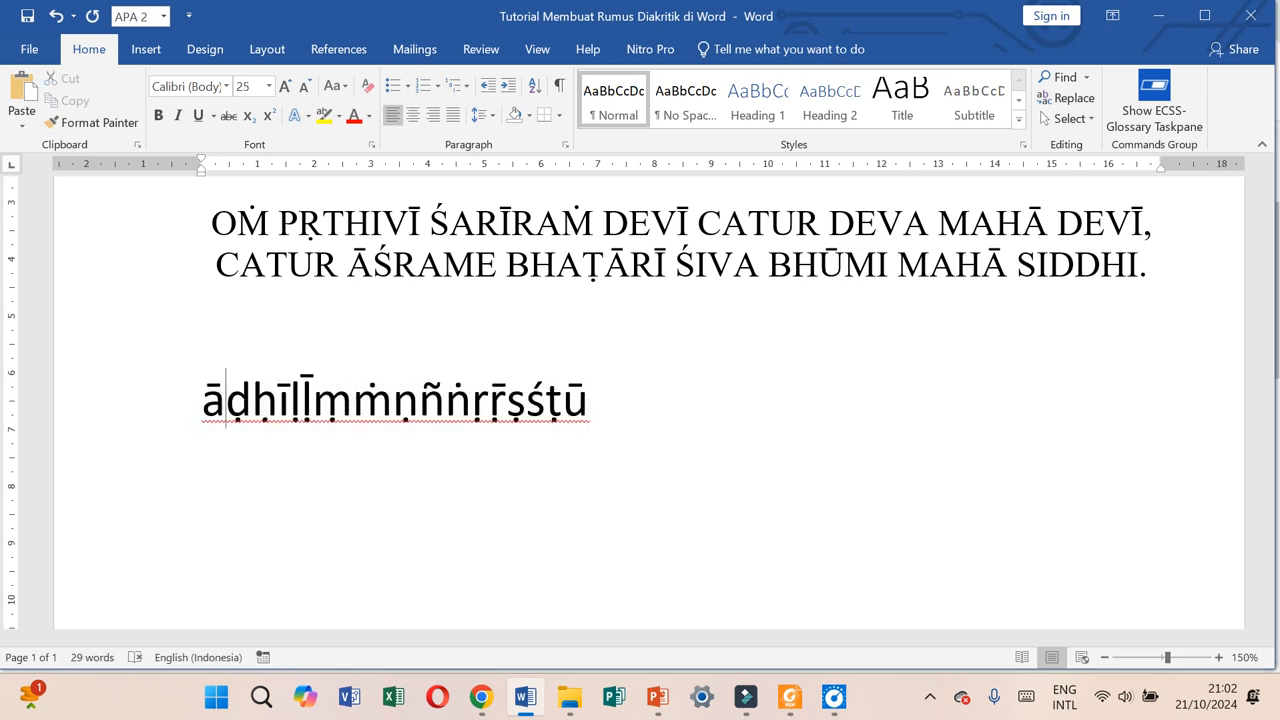
{"action": "key", "text": "Left"}
{"action": "key", "text": "shift+Down"}
{"action": "key", "text": "shift+Left"}
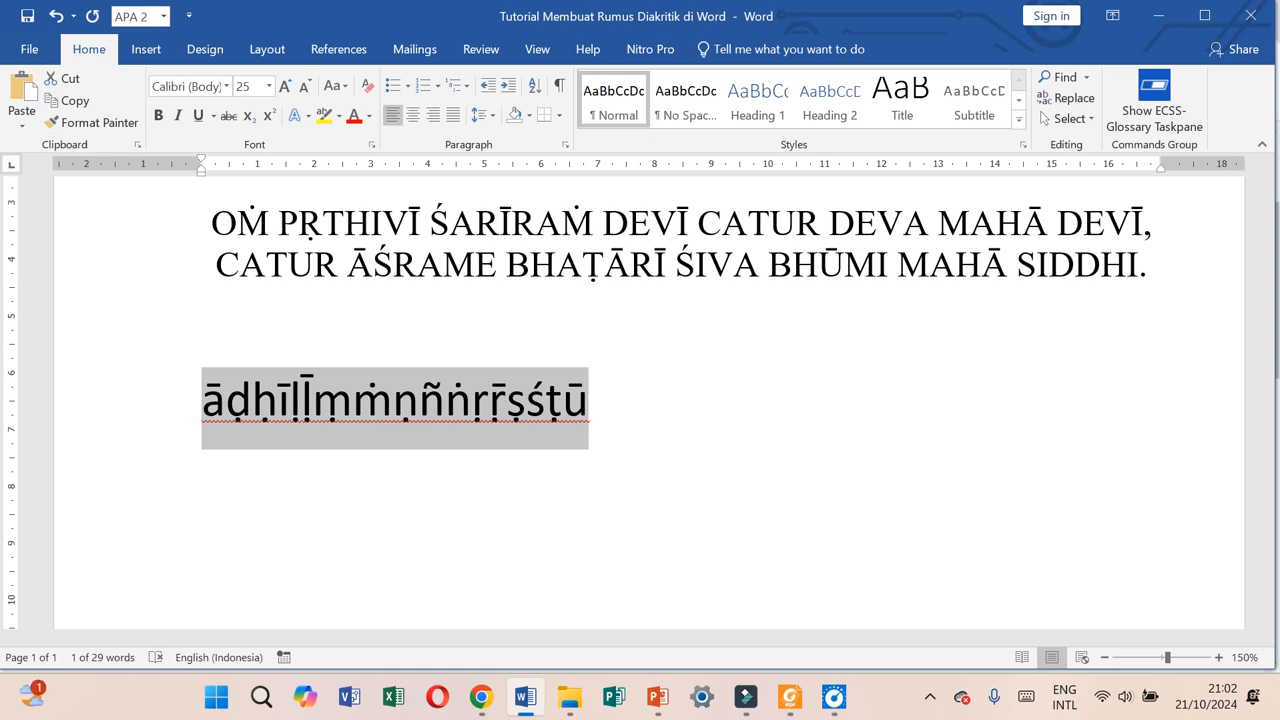
{"action": "key", "text": "Left"}
{"action": "key", "text": "Right"}
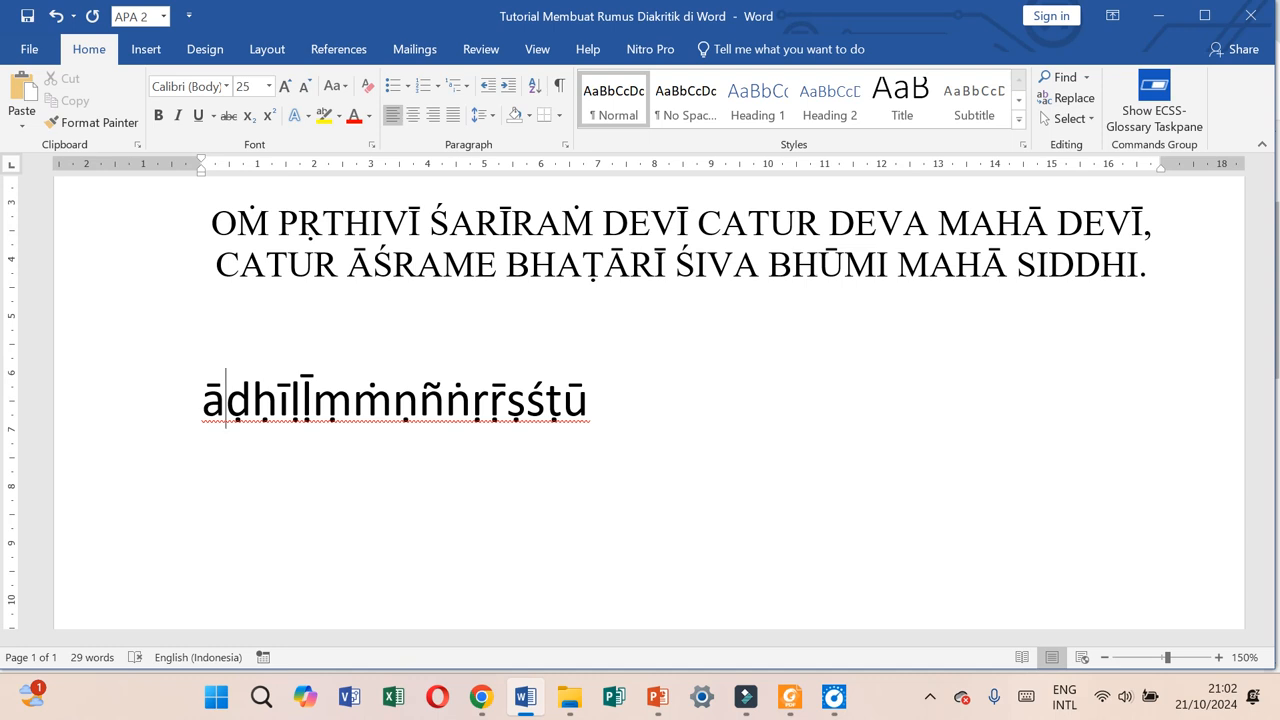
Move the letters ḍḥ out of the diacritic string onto a new line below it
{"action": "key", "text": "shift+Right"}
{"action": "key", "text": "shift+Right"}
{"action": "key", "text": "Delete"}
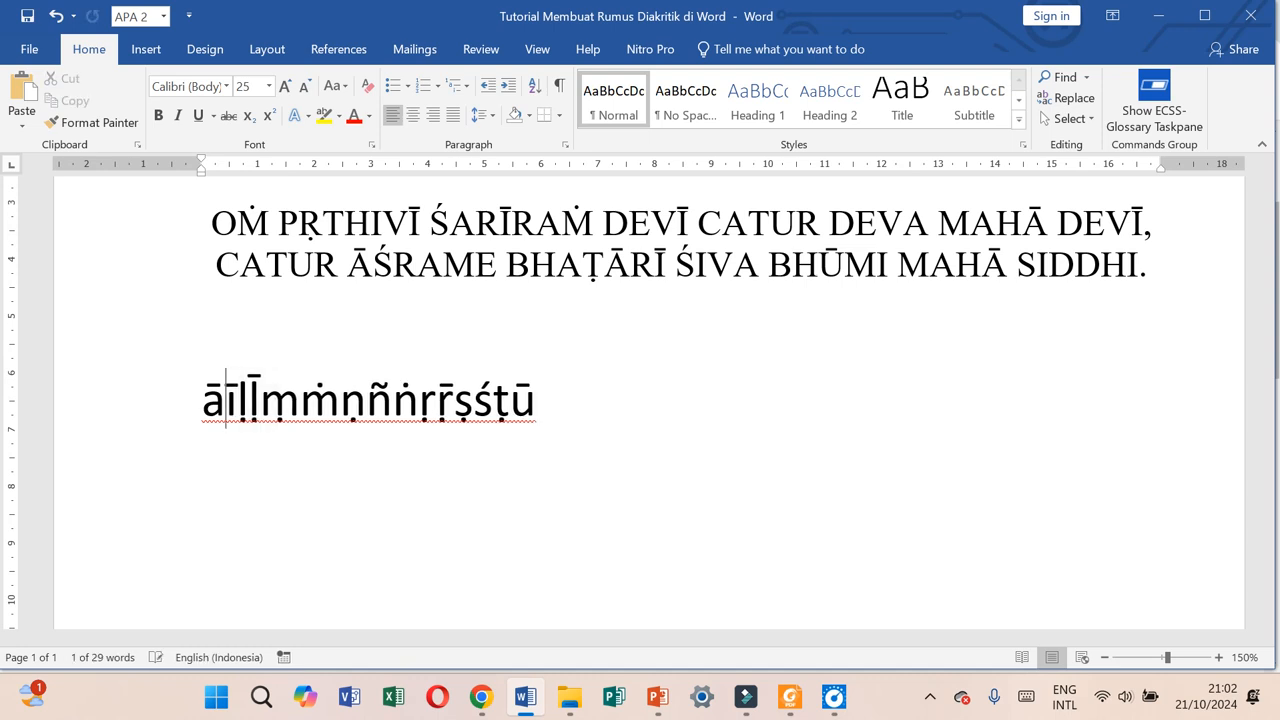
{"action": "key", "text": "Right"}
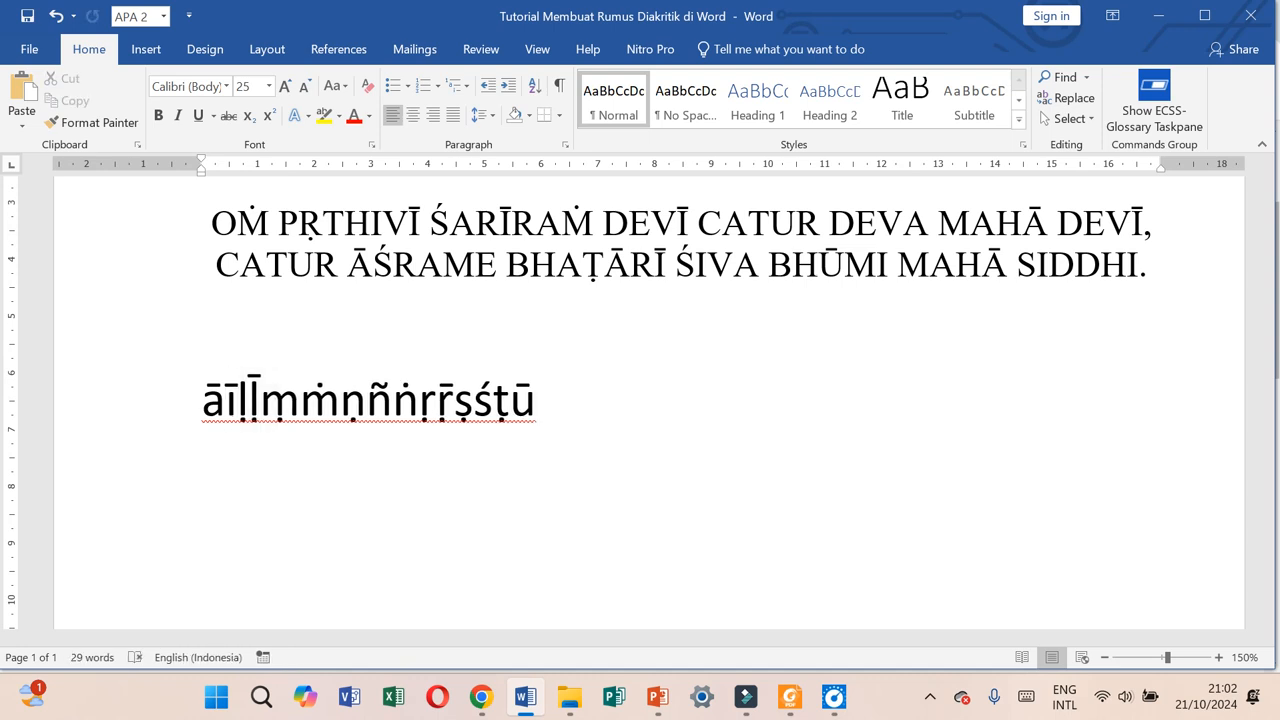
{"action": "key", "text": "End"}
{"action": "key", "text": "ctrl+v"}
Move the letters ḷḹṃ from the first diacritic line to the end of the second line, after ḥ
{"action": "key", "text": "Up"}
{"action": "key", "text": "Left"}
{"action": "key", "text": "Left"}
{"action": "key", "text": "shift+Right"}
{"action": "key", "text": "shift+Right"}
{"action": "key", "text": "shift+Right"}
{"action": "key", "text": "shift+Right"}
{"action": "key", "text": "shift+Left"}
{"action": "key", "text": "Delete"}
{"action": "key", "text": "Down"}
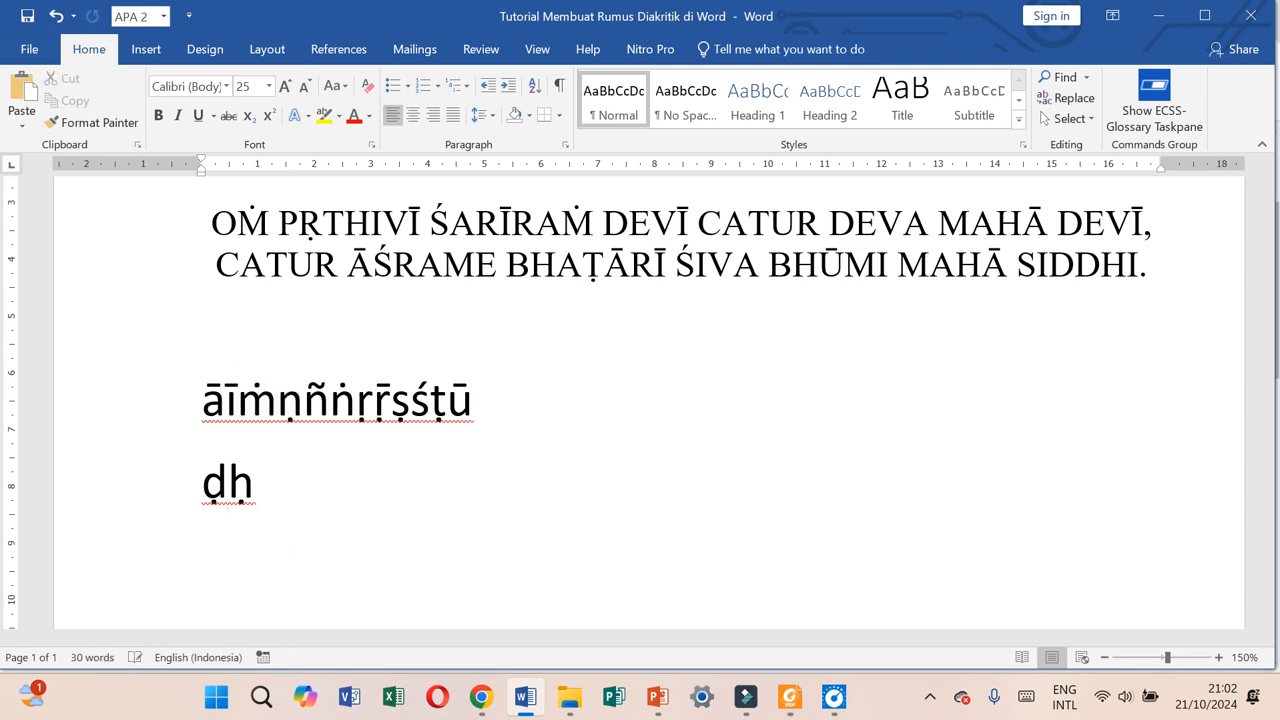
{"action": "key", "text": "ctrl+v"}
Move the letter ṇ from the first diacritic line to the end of the second line
{"action": "key", "text": "Up"}
{"action": "key", "text": "Left"}
{"action": "key", "text": "Left"}
{"action": "key", "text": "shift+Right"}
{"action": "key", "text": "ctrl+x"}
{"action": "key", "text": "Down"}
{"action": "key", "text": "Right"}
{"action": "key", "text": "ctrl+v"}
Move the letters ṛṝ from the first diacritic line to the end of the second line
{"action": "key", "text": "Up"}
{"action": "key", "text": "Up"}
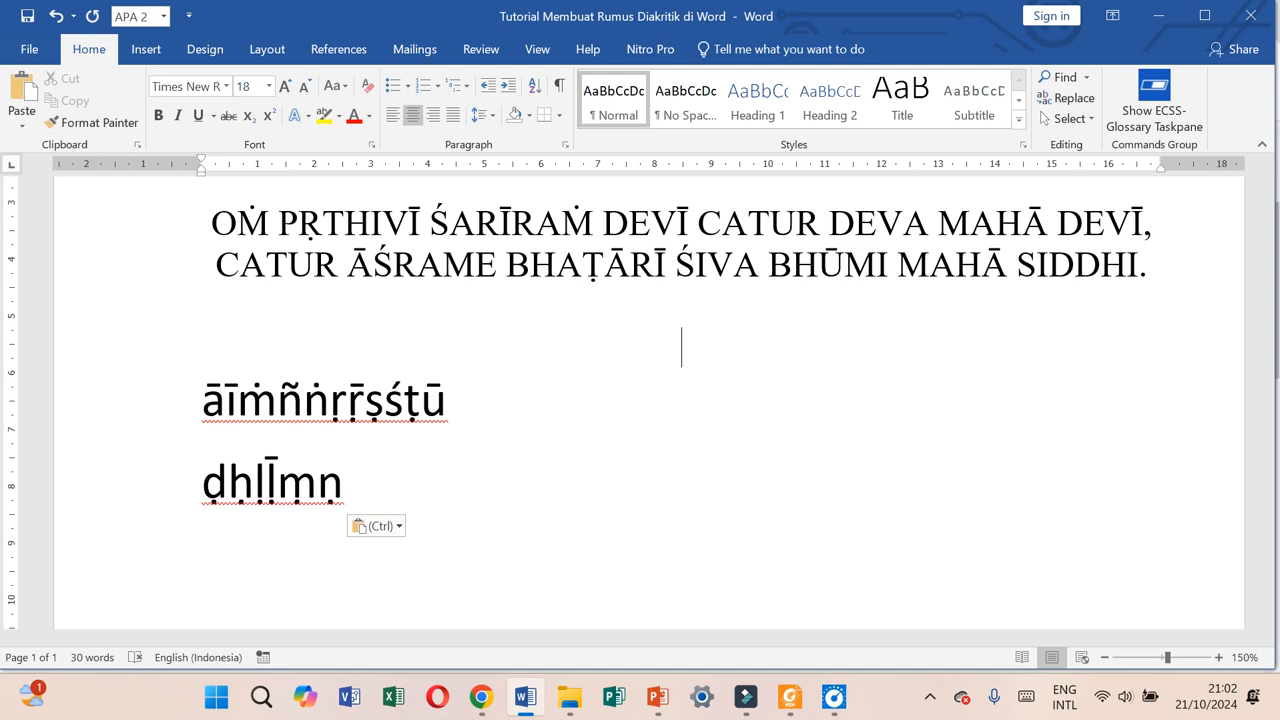
{"action": "key", "text": "Down"}
{"action": "key", "text": "Left"}
{"action": "key", "text": "Left"}
{"action": "key", "text": "Left"}
{"action": "key", "text": "Left"}
{"action": "key", "text": "Left"}
{"action": "key", "text": "Left"}
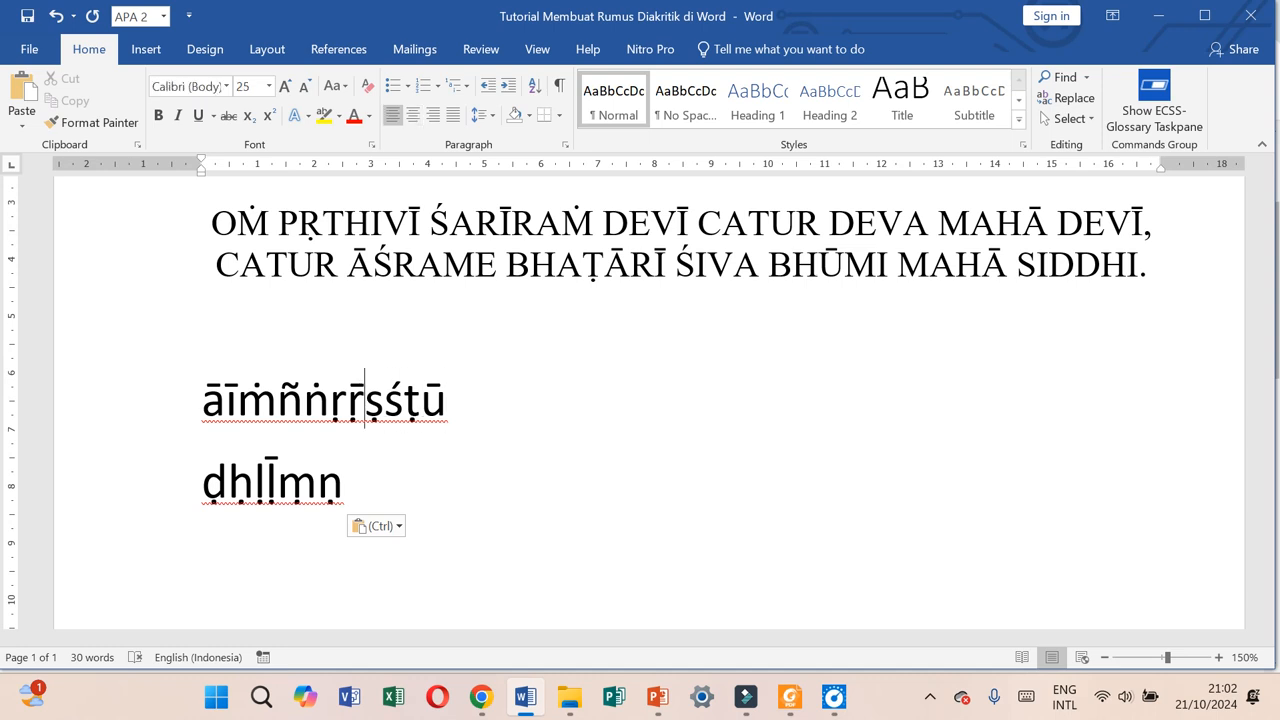
{"action": "key", "text": "shift+Right"}
{"action": "key", "text": "shift+Right"}
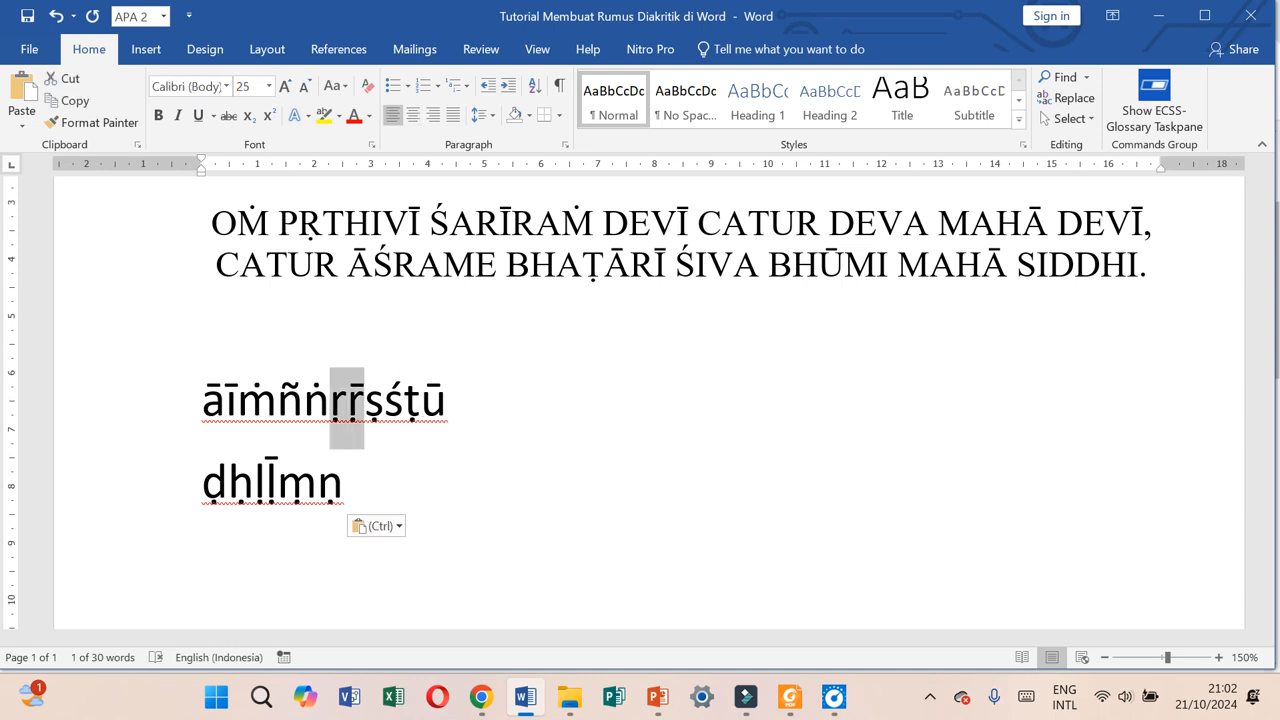
{"action": "key", "text": "ctrl+x"}
{"action": "key", "text": "Down"}
{"action": "key", "text": "End"}
{"action": "key", "text": "ctrl+v"}
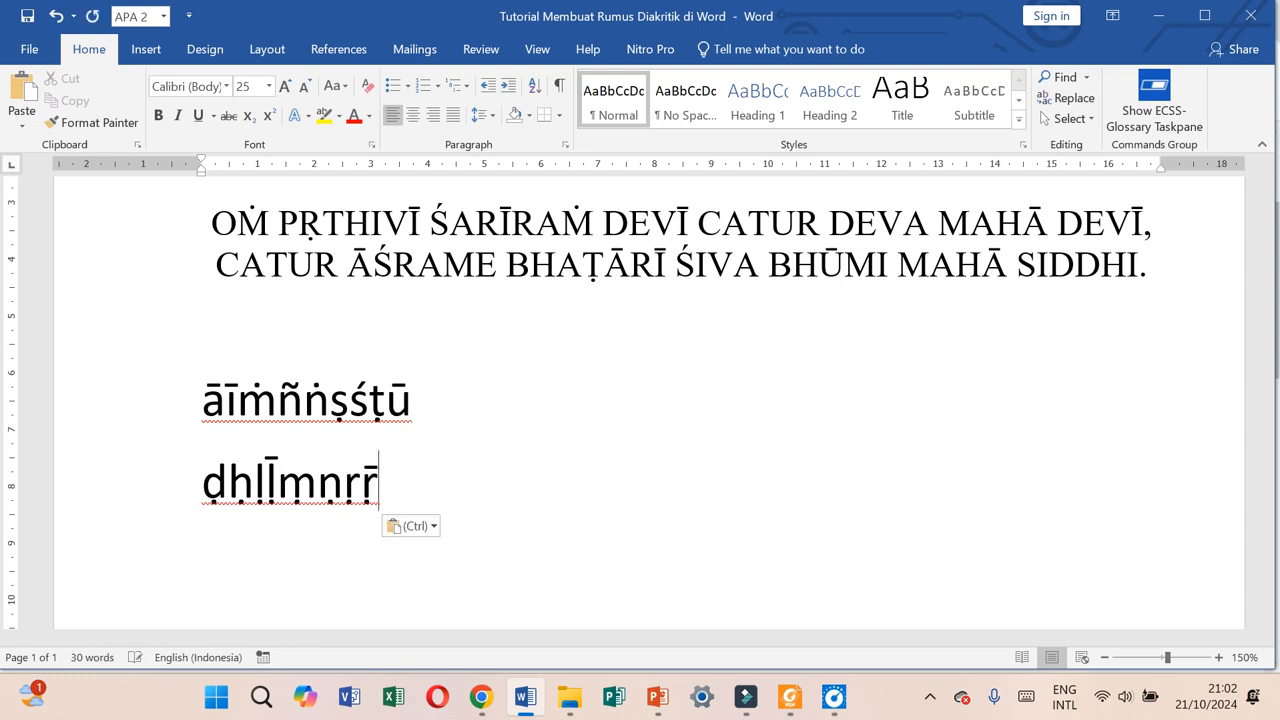
Move the letter ṭ from the first diacritic line to the end of the second line
{"action": "key", "text": "Up"}
{"action": "key", "text": "shift+Left"}
{"action": "key", "text": "ctrl+x"}
{"action": "key", "text": "Down"}
{"action": "key", "text": "End"}
{"action": "key", "text": "ctrl+v"}
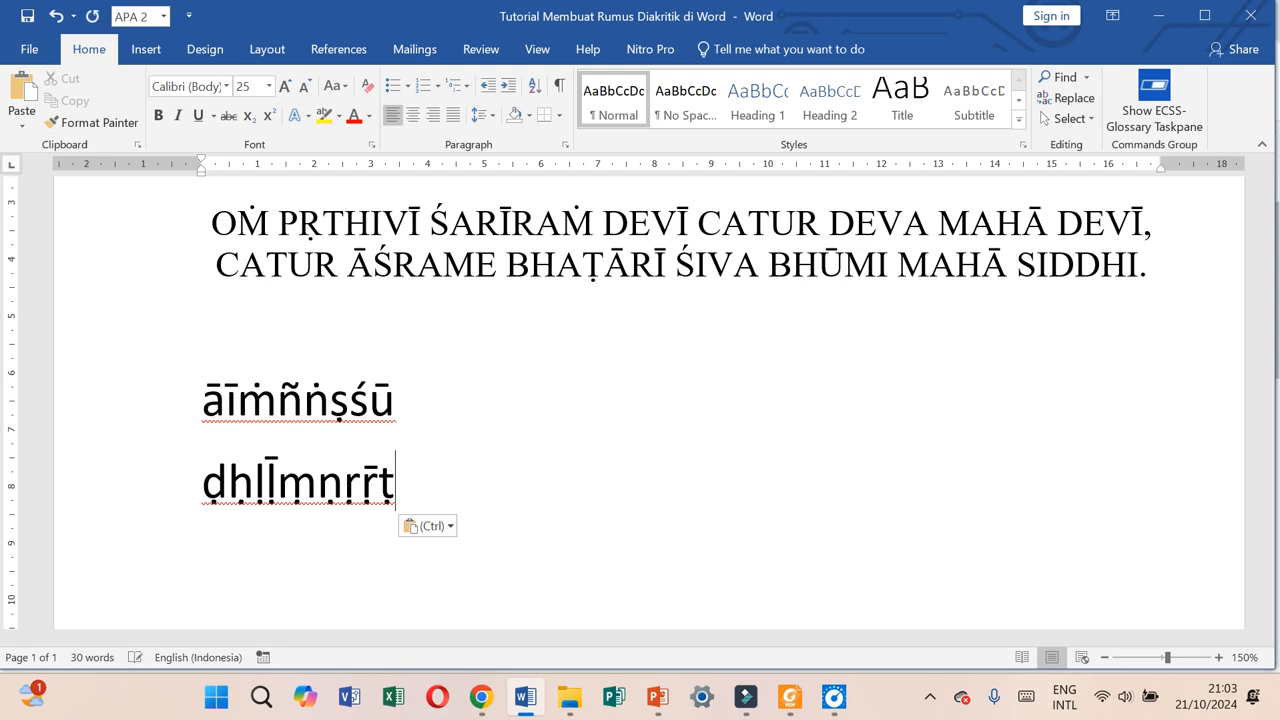
Move the letter ṣ from the first diacritic line to the end of the second line, after ṭ
{"action": "key", "text": "Up"}
{"action": "key", "text": "Left"}
{"action": "key", "text": "Left"}
{"action": "key", "text": "Left"}
{"action": "key", "text": "shift+Right"}
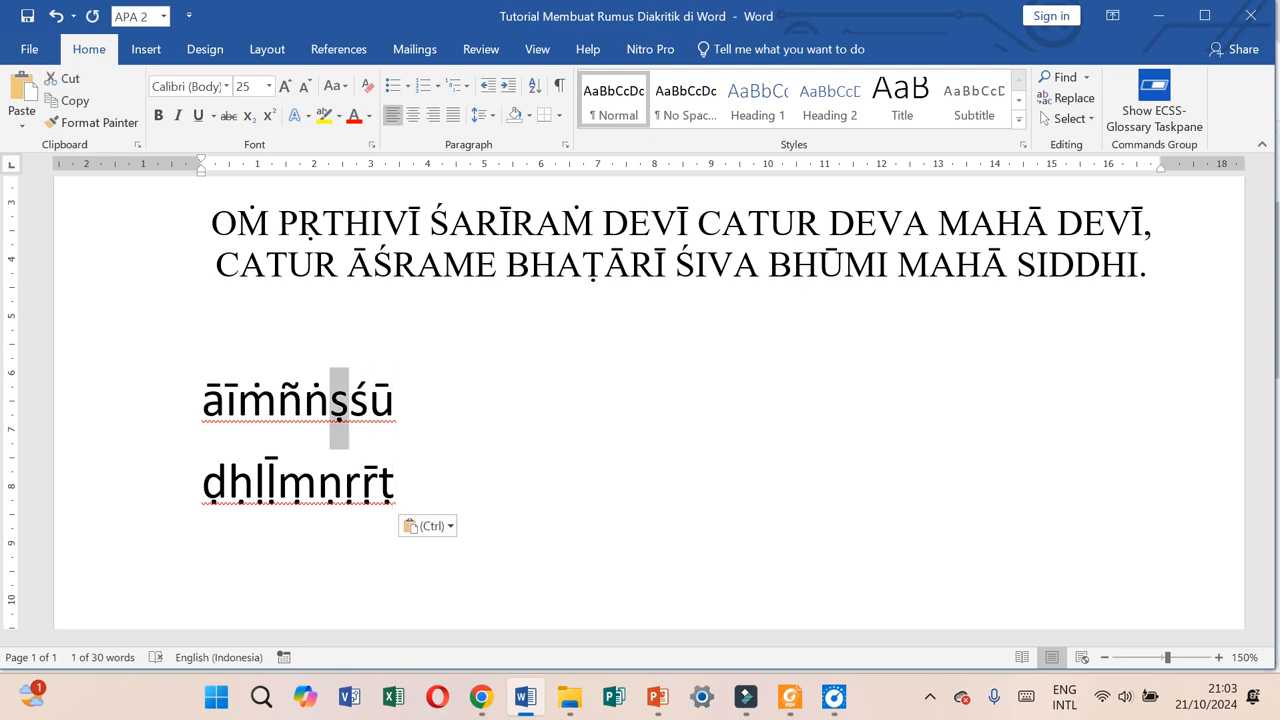
{"action": "key", "text": "ctrl+x"}
{"action": "key", "text": "Down"}
{"action": "key", "text": "End"}
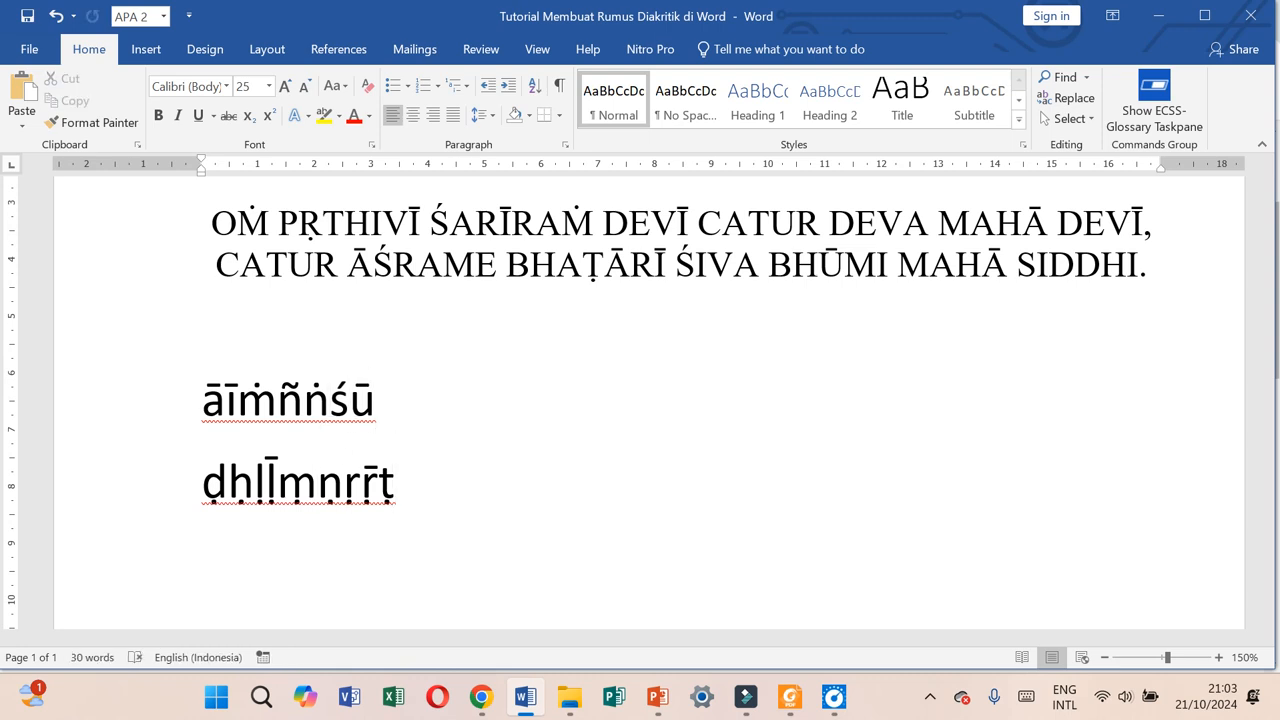
{"action": "key", "text": "ctrl+v"}
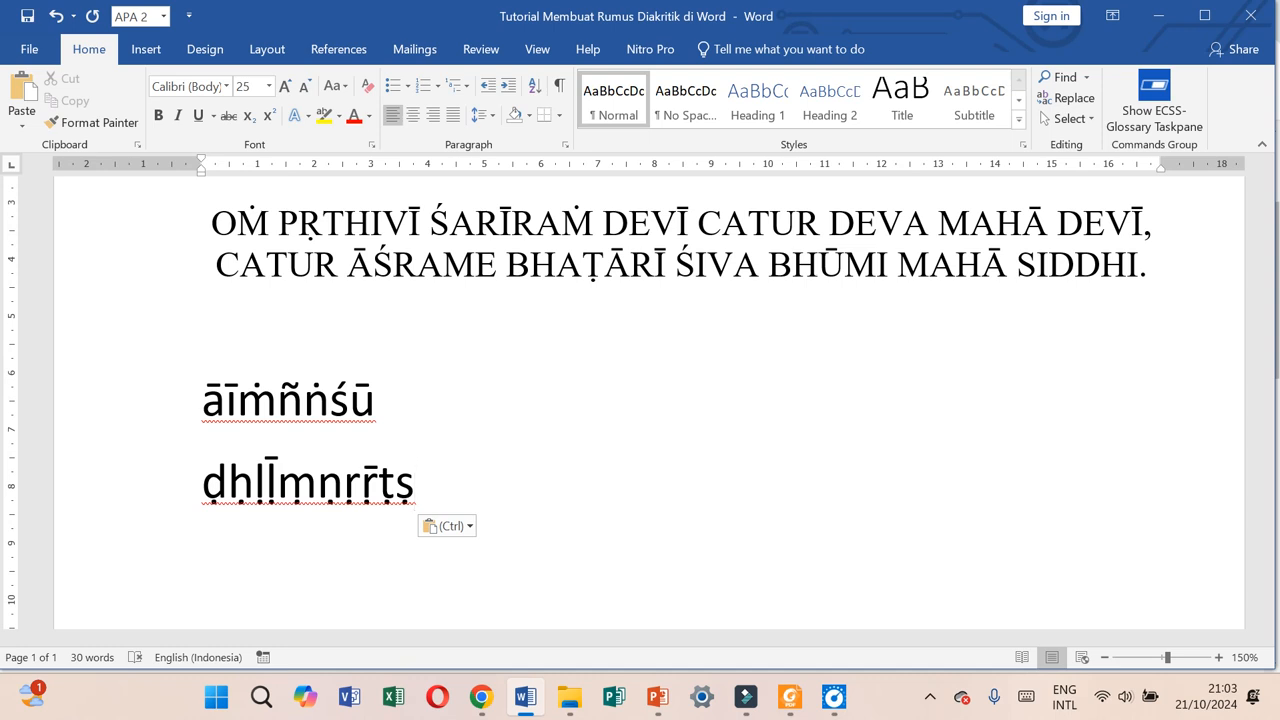
{"action": "key", "text": "Left"}
{"action": "key", "text": "Left"}
{"action": "key", "text": "shift+Right"}
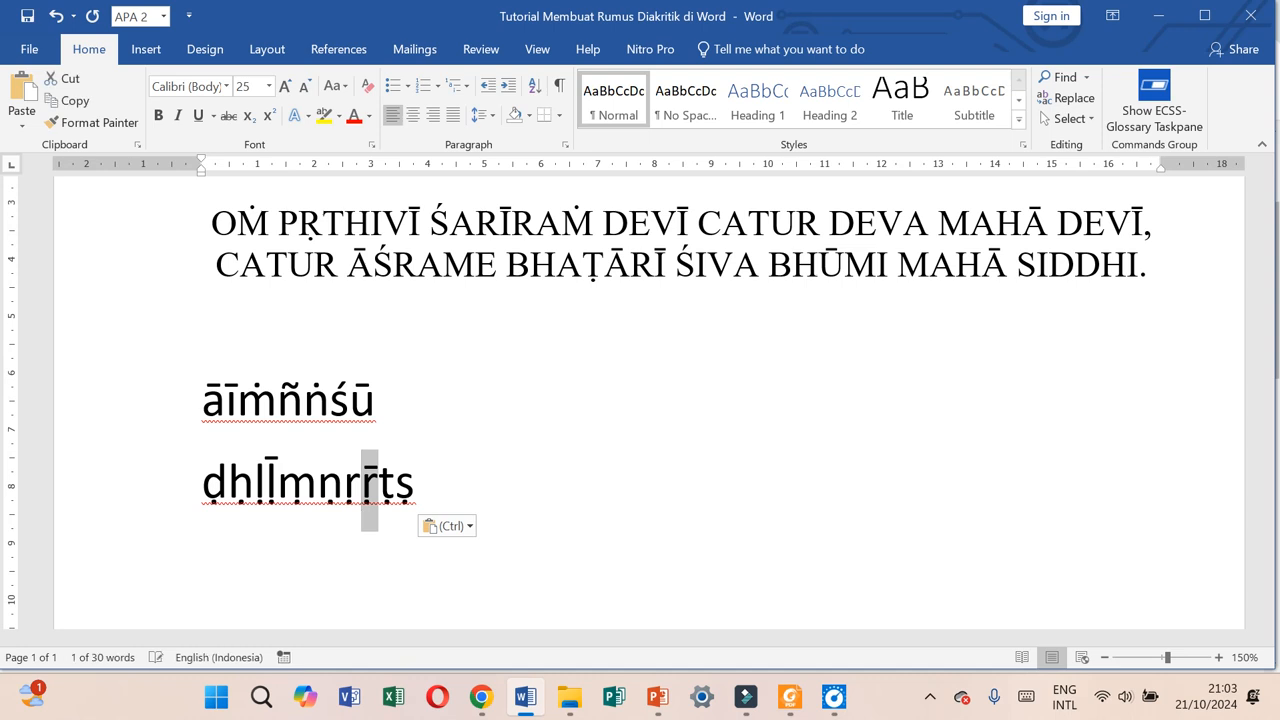
{"action": "key", "text": "ctrl"}
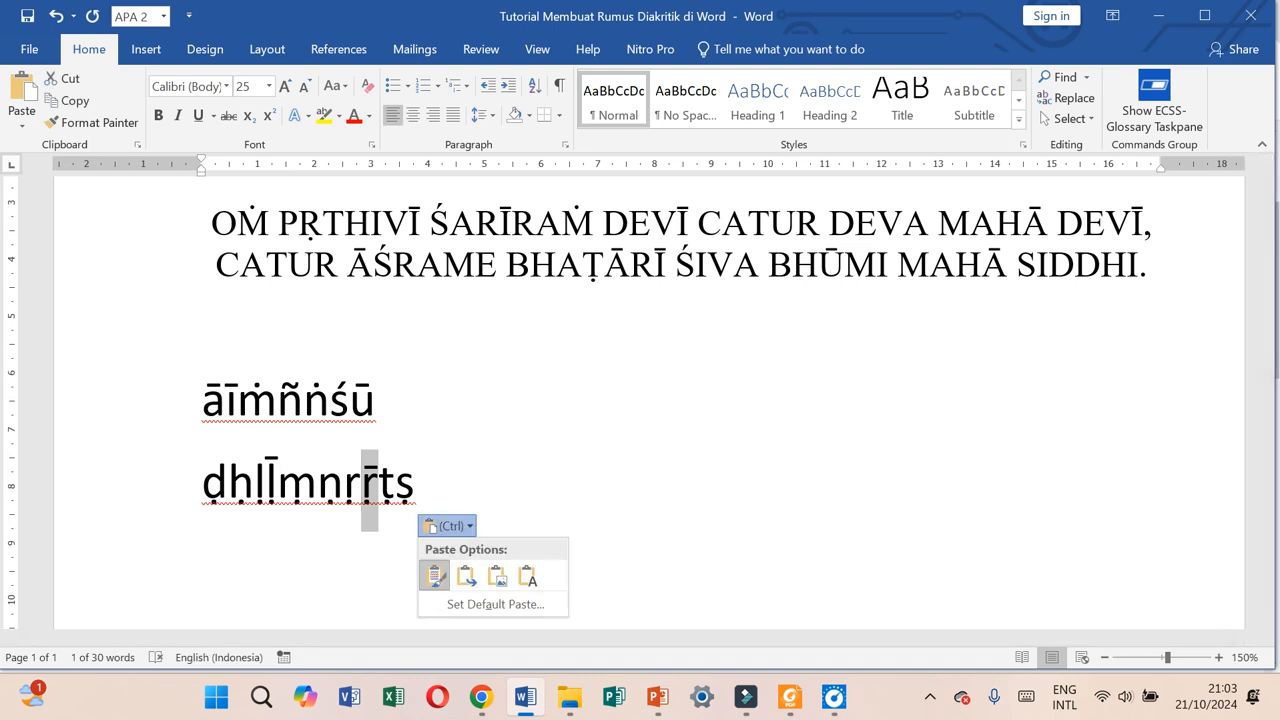
{"action": "key", "text": "Escape"}
{"action": "key", "text": "Left"}
{"action": "key", "text": "Left"}
{"action": "key", "text": "shift+Right"}
{"action": "key", "text": "shift+Right"}
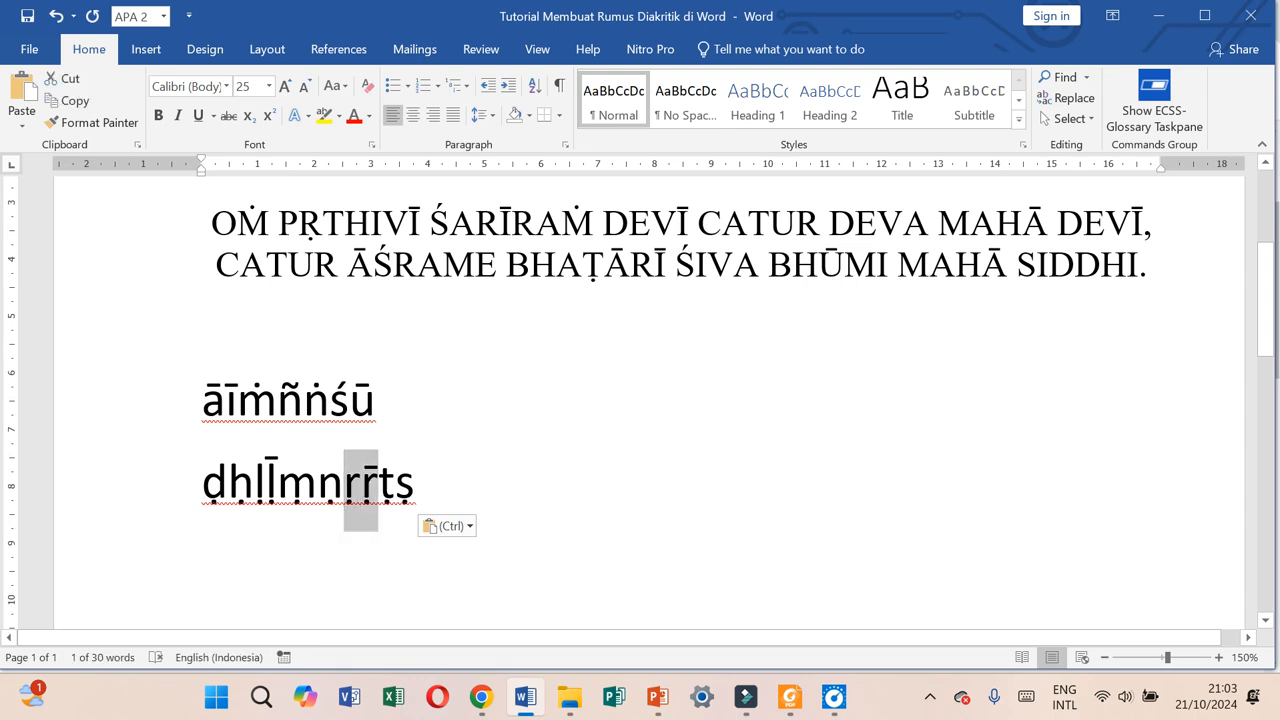
{"action": "key", "text": "ctrl"}
{"action": "key", "text": "Escape"}
Move the letter ṝ from the second diacritic line to the end of the first line, after ū
{"action": "key", "text": "Right"}
{"action": "key", "text": "Right"}
{"action": "key", "text": "Right"}
{"action": "key", "text": "Left"}
{"action": "key", "text": "Left"}
{"action": "key", "text": "Left"}
{"action": "key", "text": "Left"}
{"action": "key", "text": "Right"}
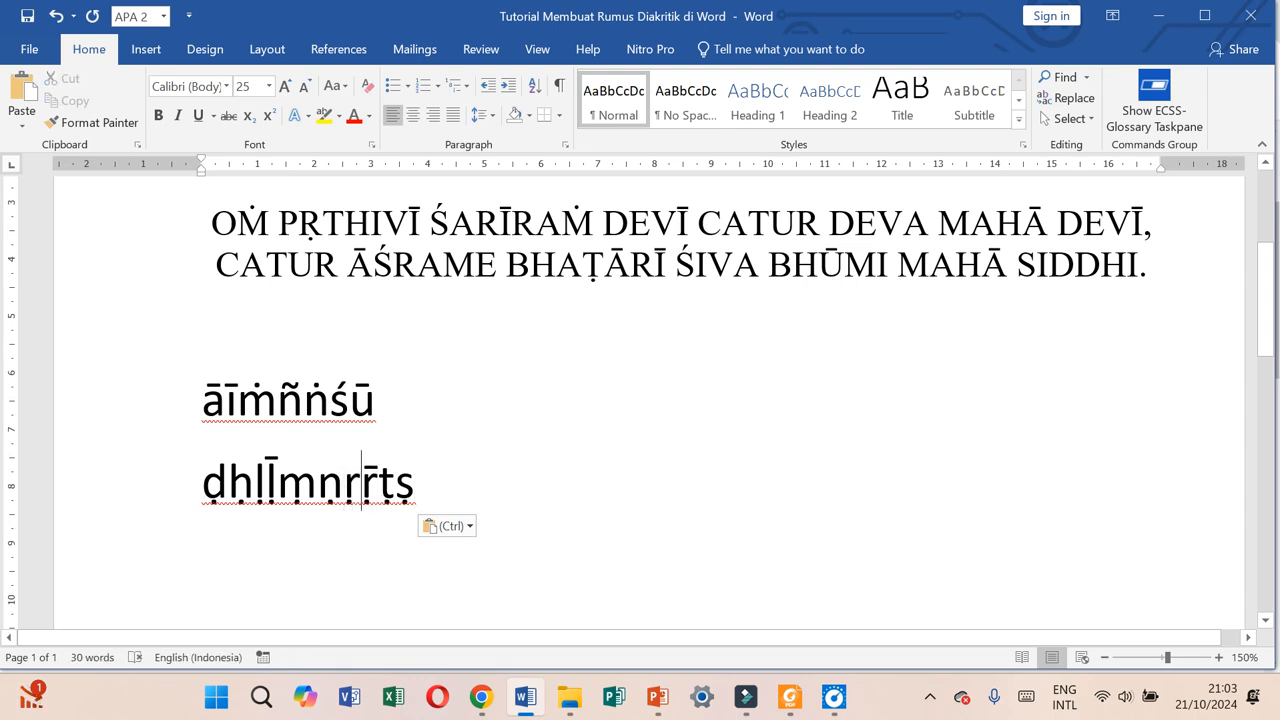
{"action": "key", "text": "shift+Right"}
{"action": "key", "text": "ctrl+x"}
{"action": "key", "text": "Up"}
{"action": "key", "text": "Right"}
{"action": "key", "text": "ctrl+v"}
Move the letter ḹ from the second diacritic line to the end of the first line, after ṝ
{"action": "key", "text": "Right"}
{"action": "key", "text": "Right"}
{"action": "key", "text": "Right"}
{"action": "key", "text": "Right"}
{"action": "key", "text": "Right"}
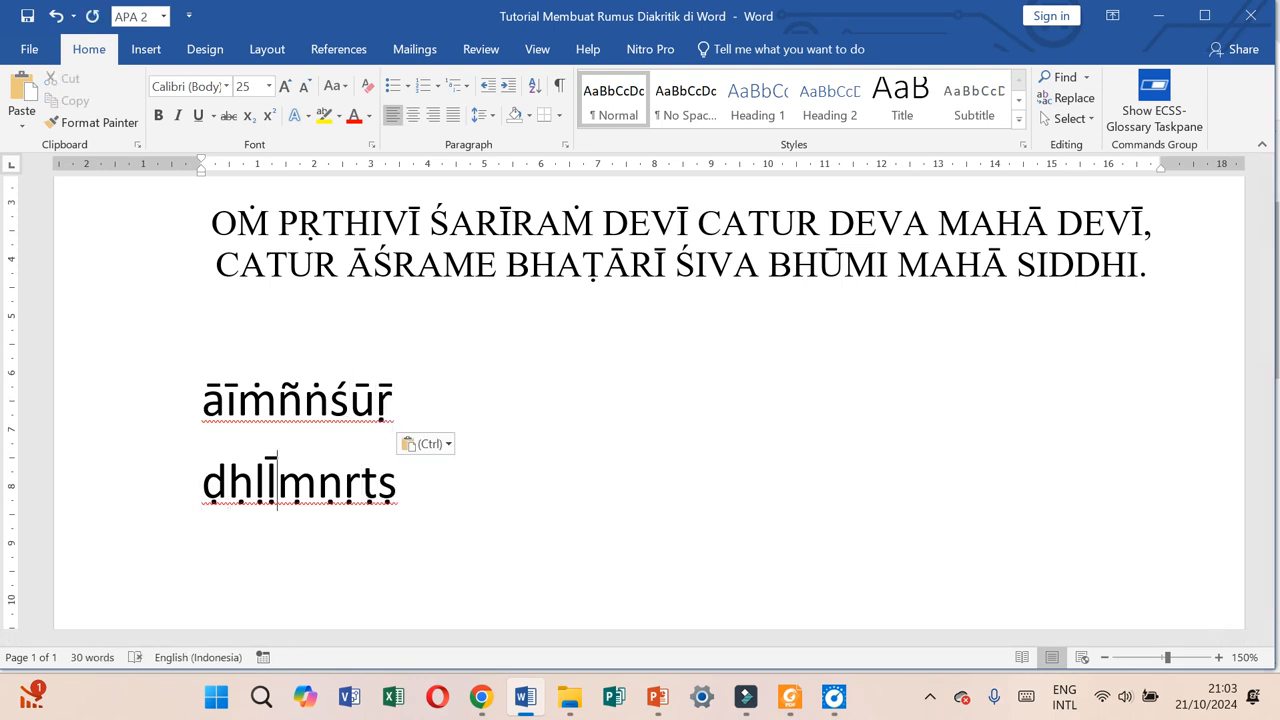
{"action": "key", "text": "shift+Left"}
{"action": "key", "text": "ctrl+x"}
{"action": "key", "text": "Right"}
{"action": "key", "text": "Up"}
{"action": "key", "text": "Up"}
{"action": "key", "text": "Down"}
{"action": "key", "text": "Right"}
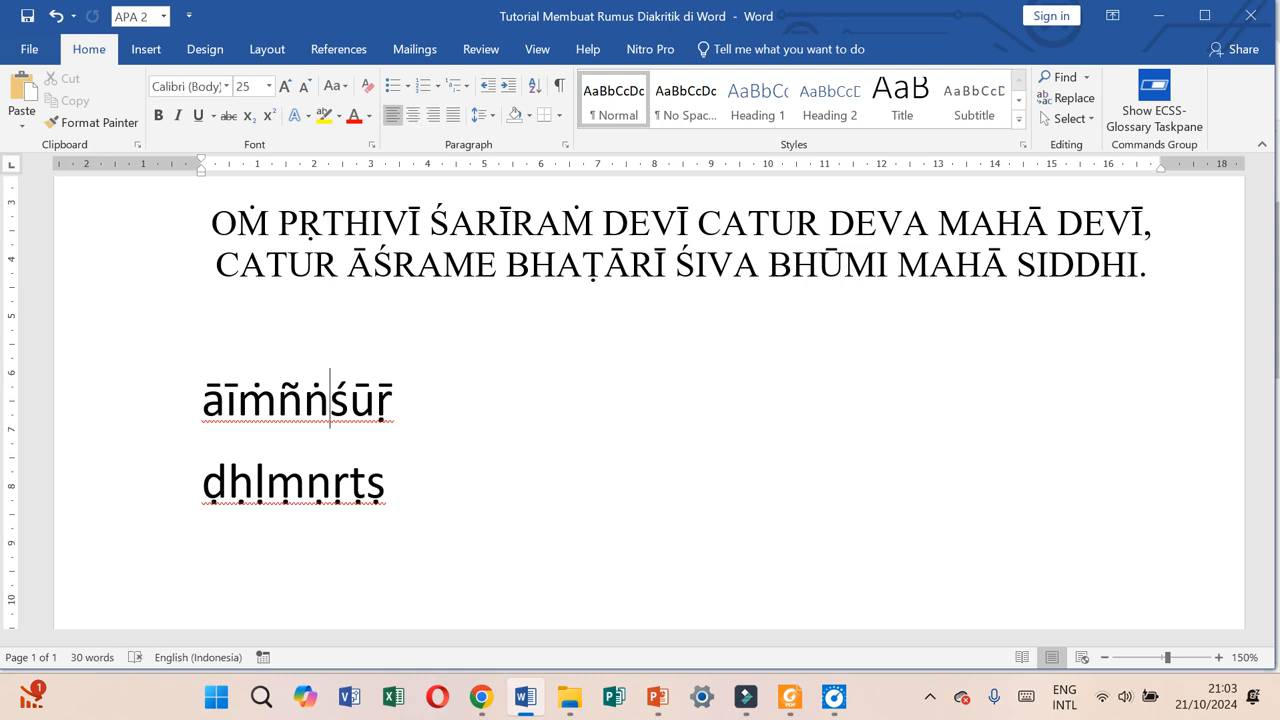
{"action": "key", "text": "ctrl+v"}
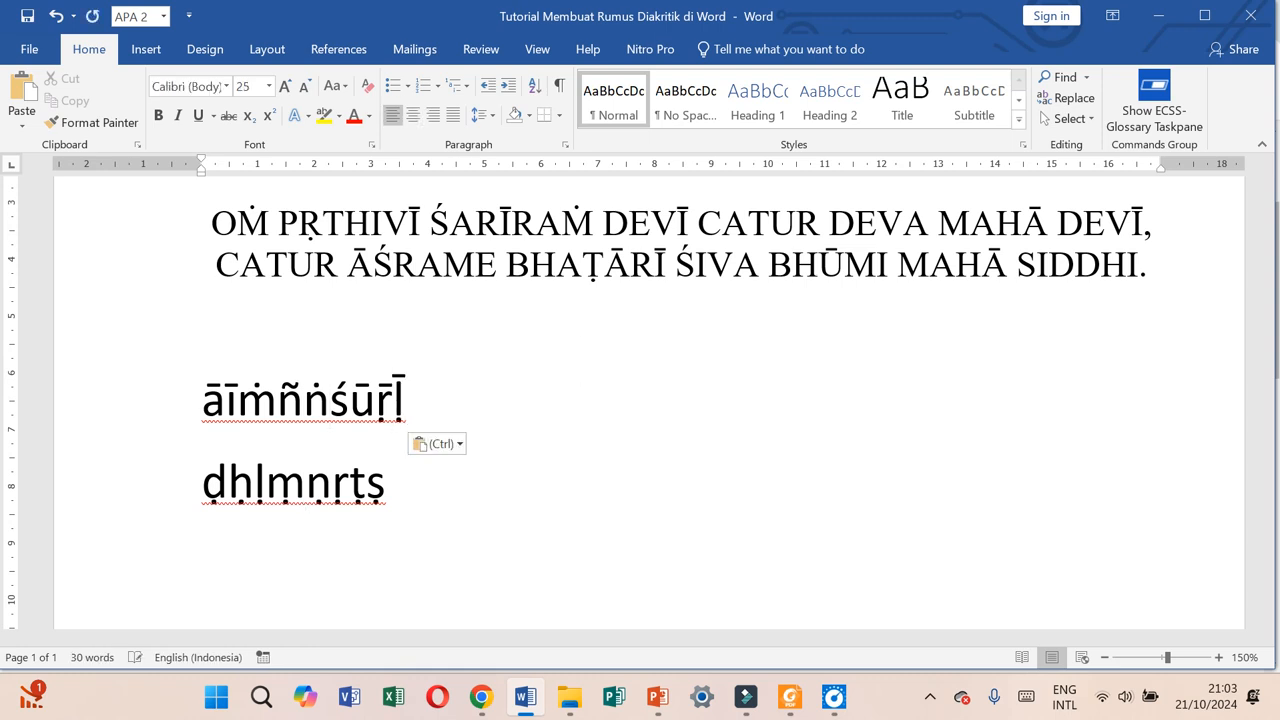
Enlarge both lines of diacritic letters to a font size of 36 points
{"action": "scroll", "coordinate": [640, 400], "scroll_direction": "up", "scroll_amount": 1}
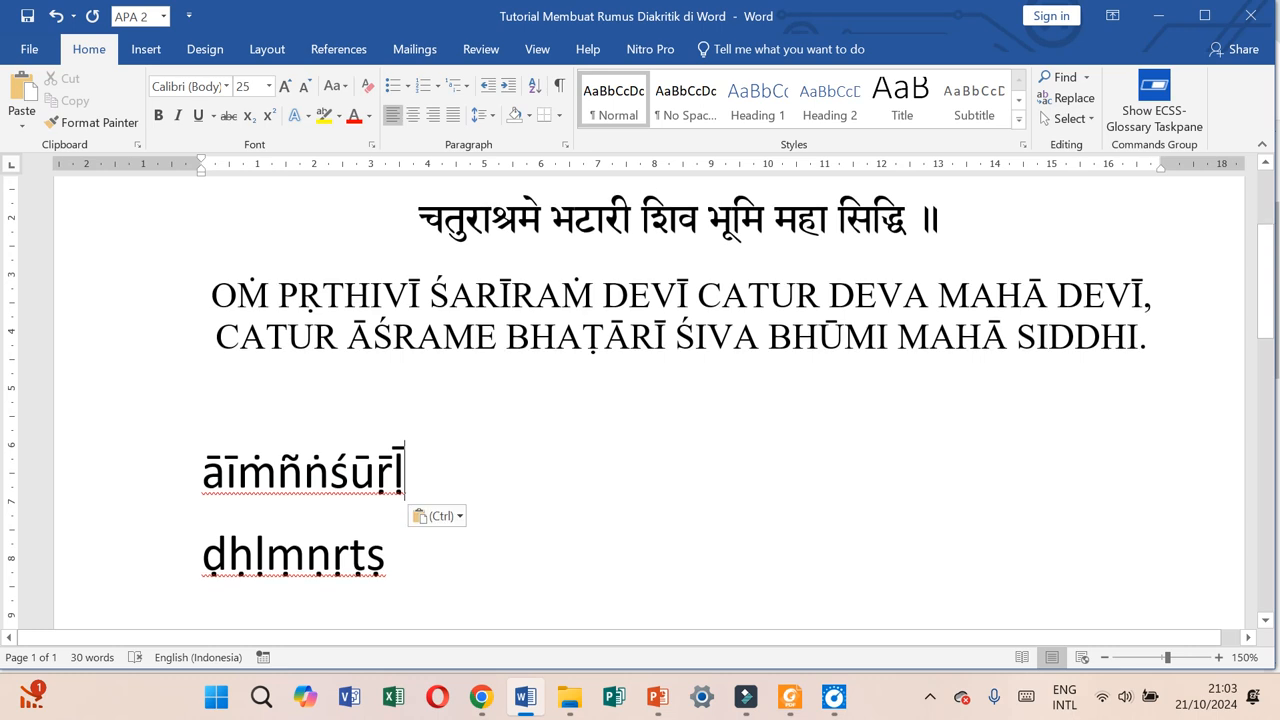
{"action": "left_click_drag", "start_coordinate": [192, 472], "coordinate": [440, 572]}
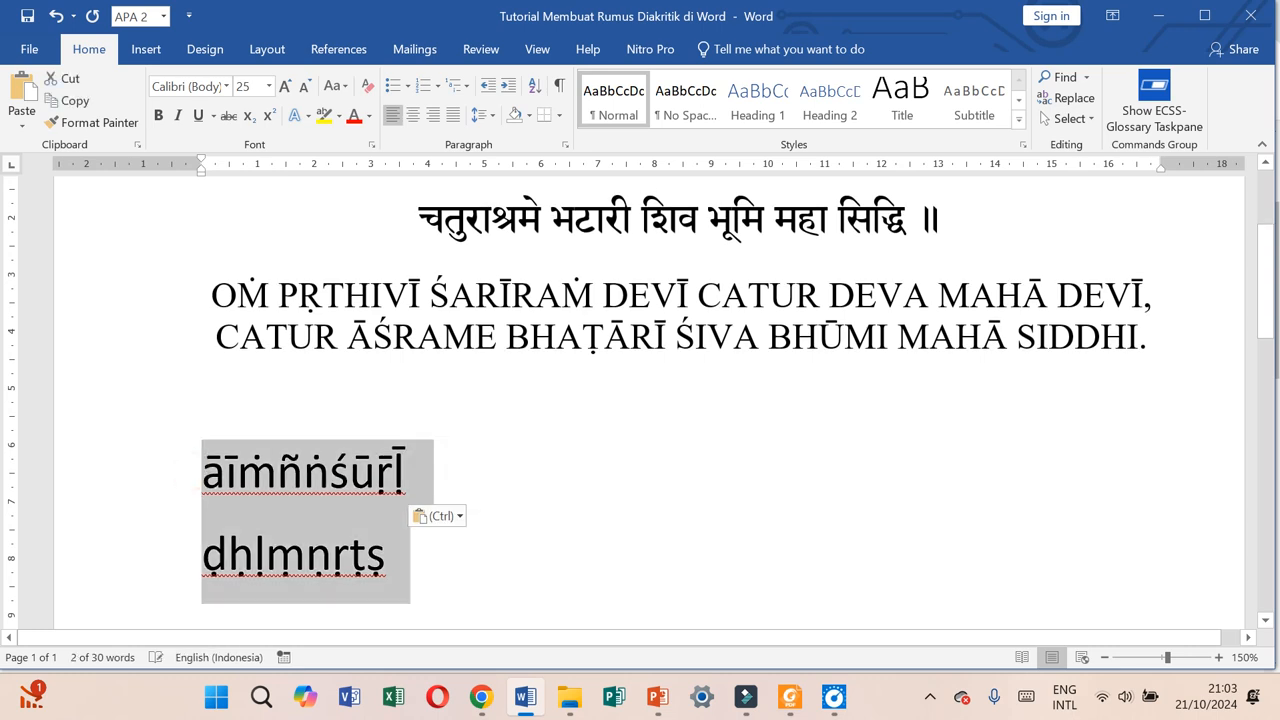
{"action": "key", "text": "ctrl+]"}
{"action": "key", "text": "ctrl+]"}
{"action": "key", "text": "ctrl+]"}
{"action": "key", "text": "ctrl+]"}
{"action": "key", "text": "ctrl+]"}
{"action": "key", "text": "ctrl+]"}
{"action": "key", "text": "ctrl+]"}
{"action": "key", "text": "ctrl+]"}
{"action": "key", "text": "ctrl+]"}
{"action": "key", "text": "ctrl+]"}
{"action": "key", "text": "ctrl+]"}
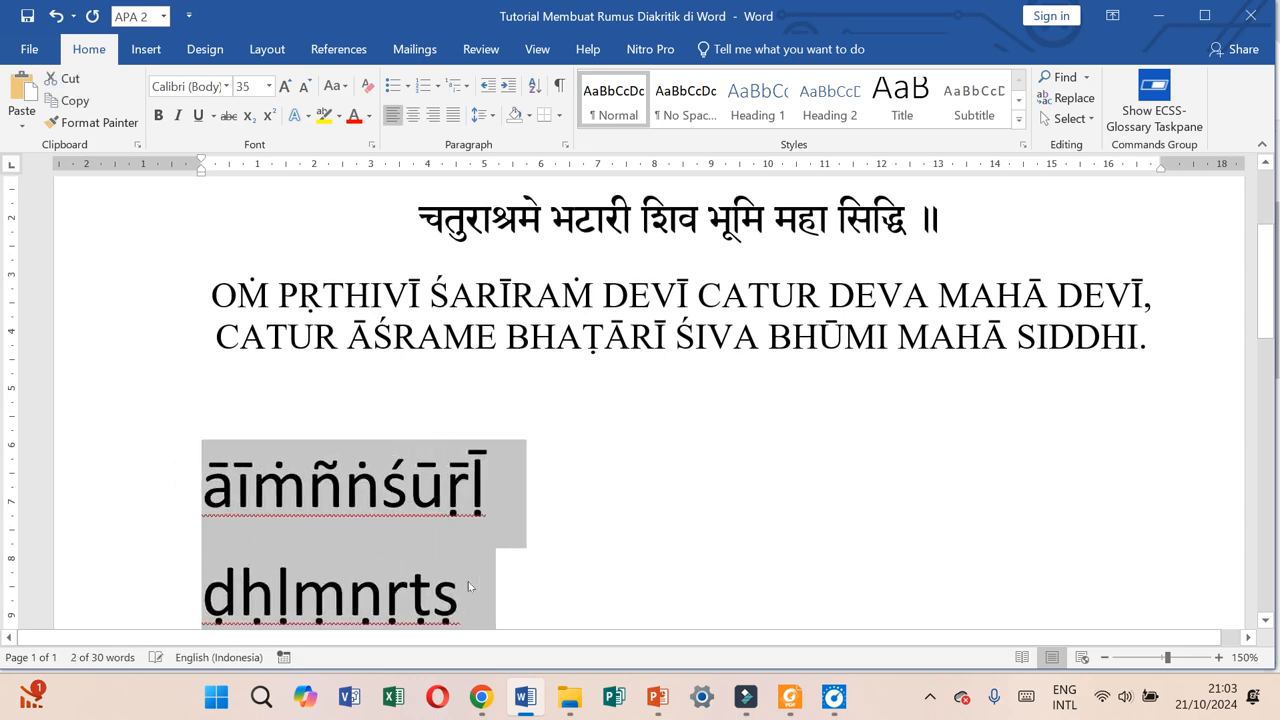
{"action": "scroll", "coordinate": [469, 587], "scroll_direction": "down", "scroll_amount": 2}
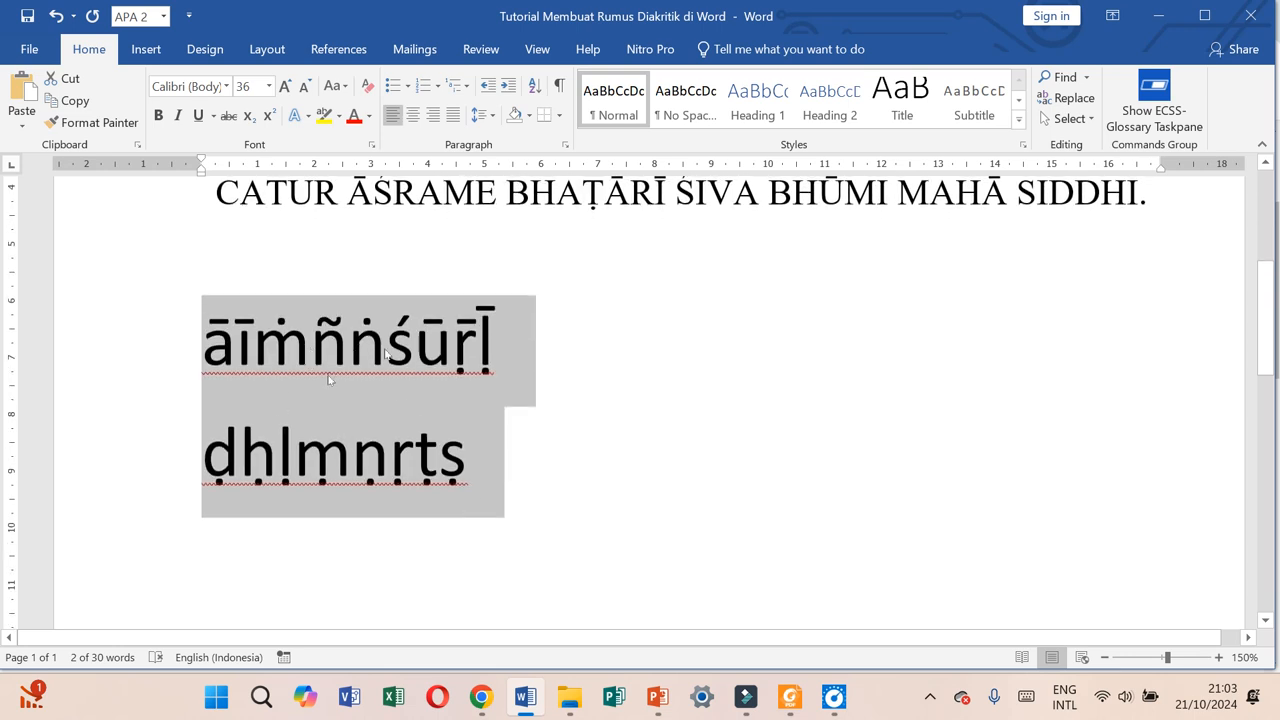
Select the letter ā at the start of the first diacritic line and look it up in the full symbol list
{"action": "left_click", "coordinate": [236, 340]}
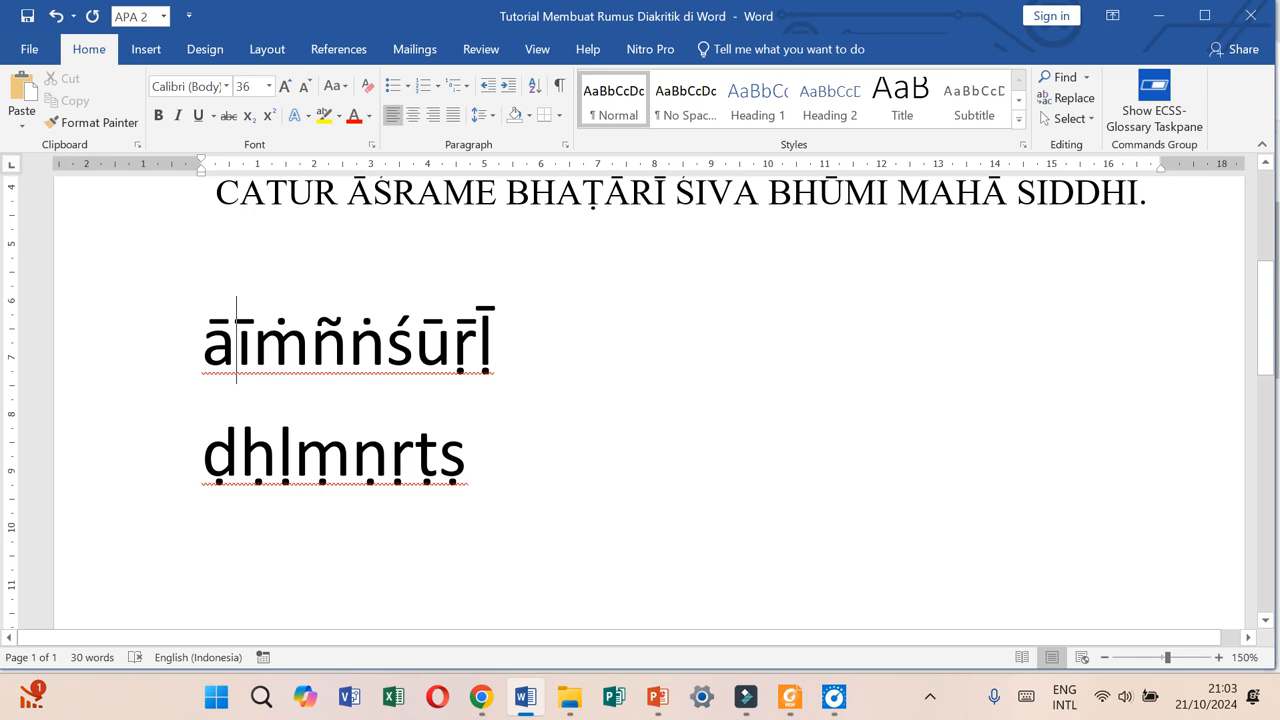
{"action": "key", "text": "Left"}
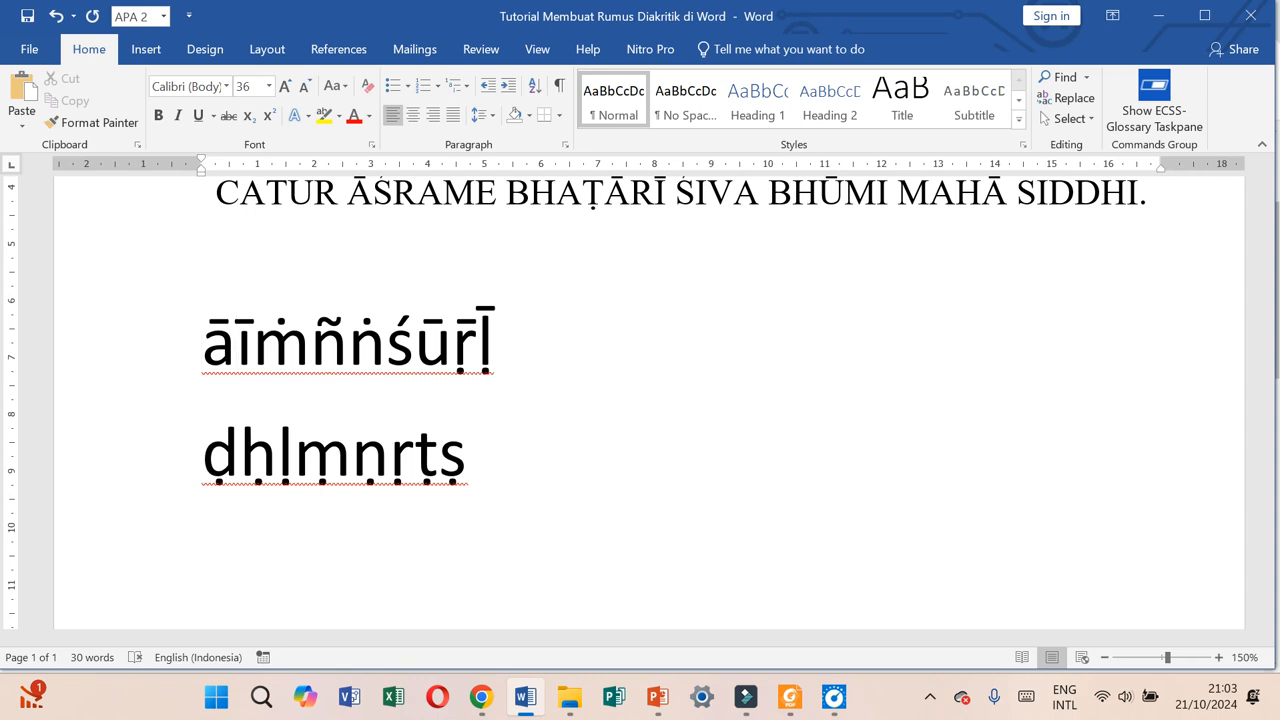
{"action": "key", "text": "shift+Right"}
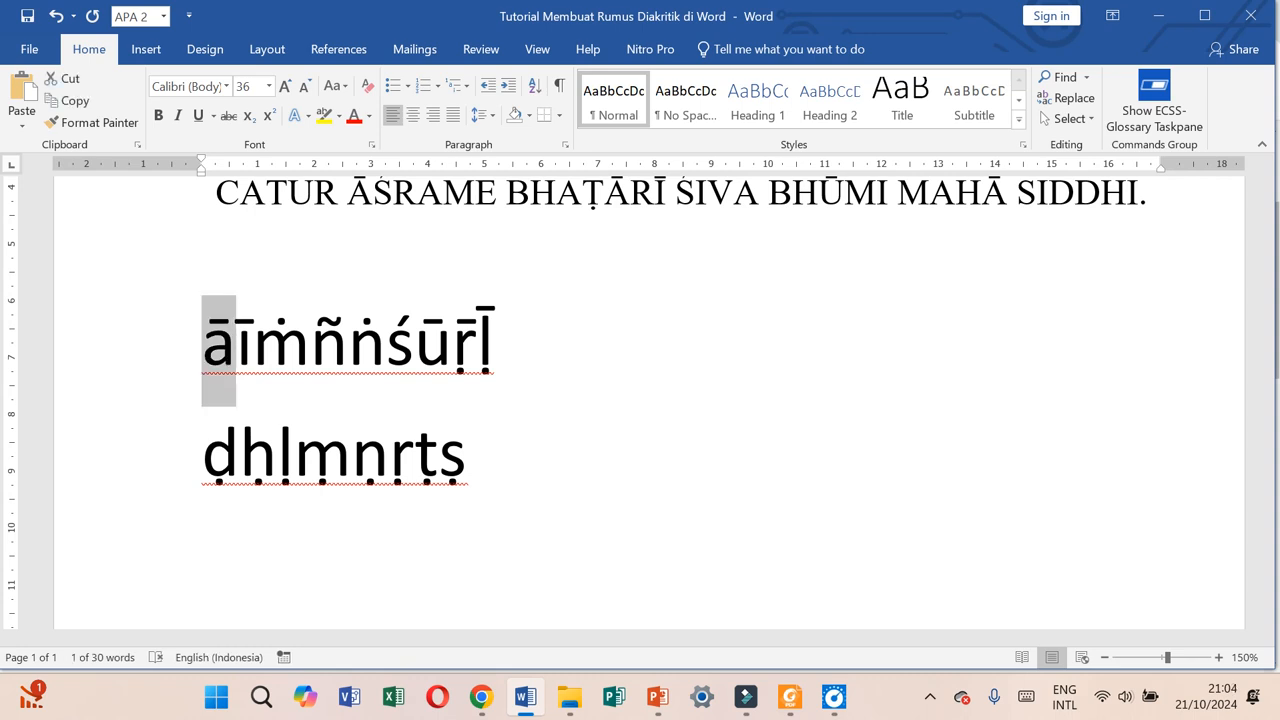
{"action": "key", "text": "Left"}
{"action": "key", "text": "shift+Right"}
{"action": "left_click", "coordinate": [223, 350]}
{"action": "key", "text": "shift+Left"}
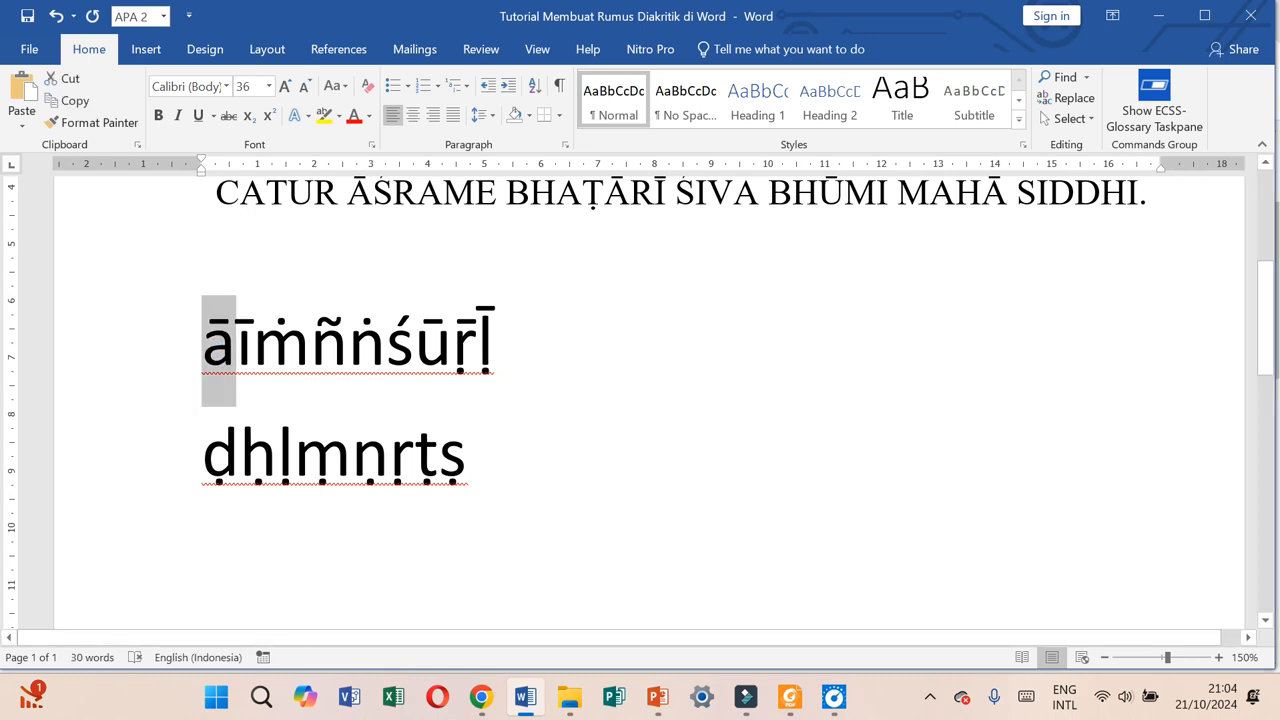
{"action": "left_click", "coordinate": [143, 58]}
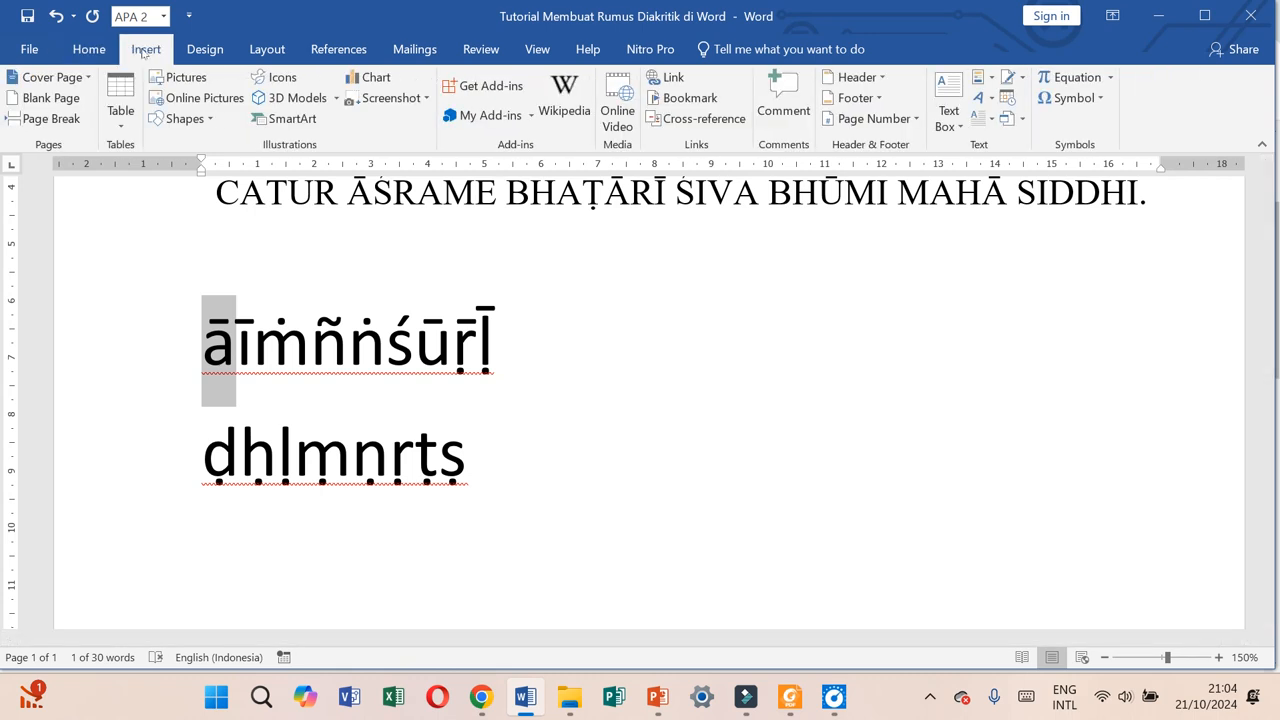
{"action": "left_click", "coordinate": [1103, 99]}
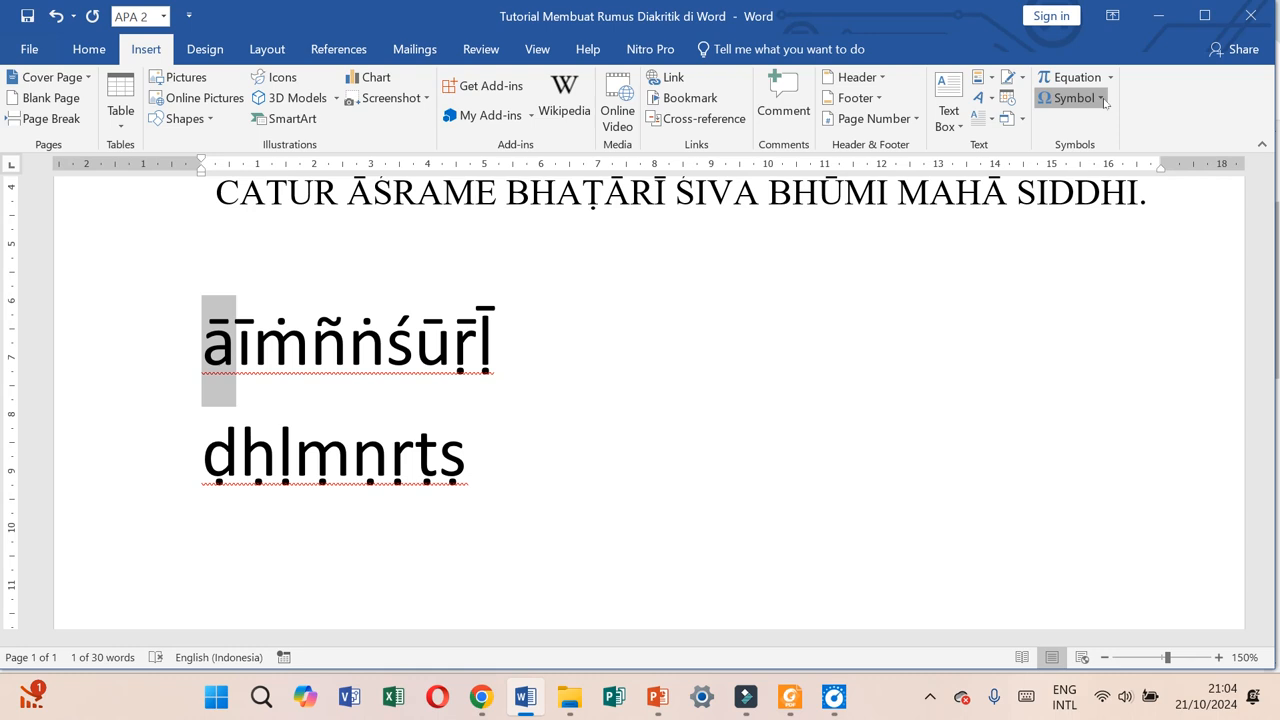
{"action": "left_click", "coordinate": [1103, 99]}
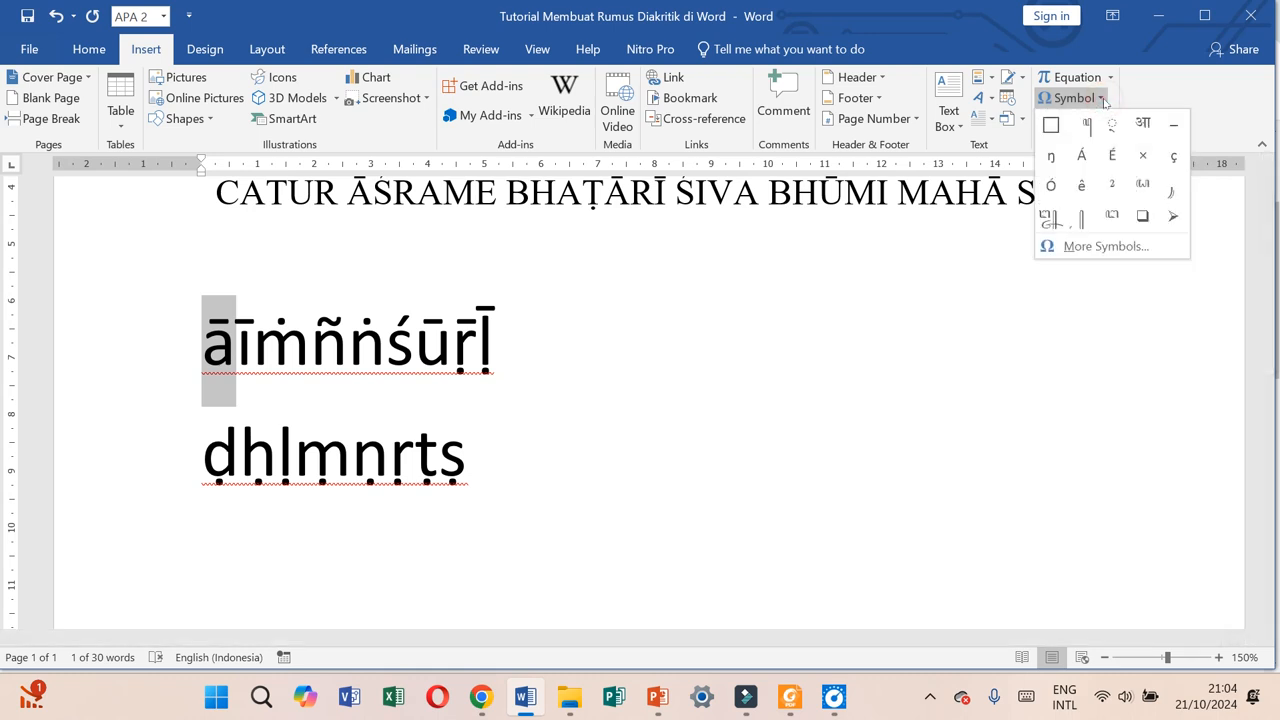
{"action": "left_click", "coordinate": [1128, 242]}
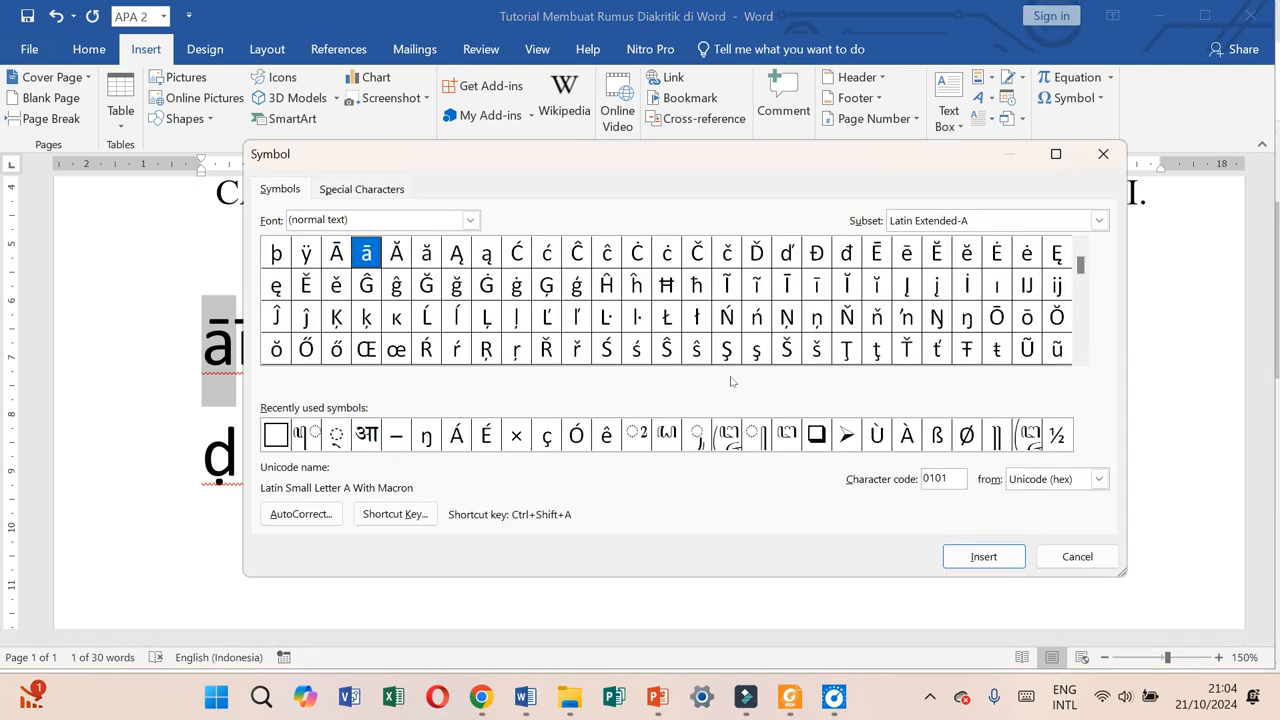
{"action": "left_click_drag", "start_coordinate": [505, 157], "coordinate": [763, 170]}
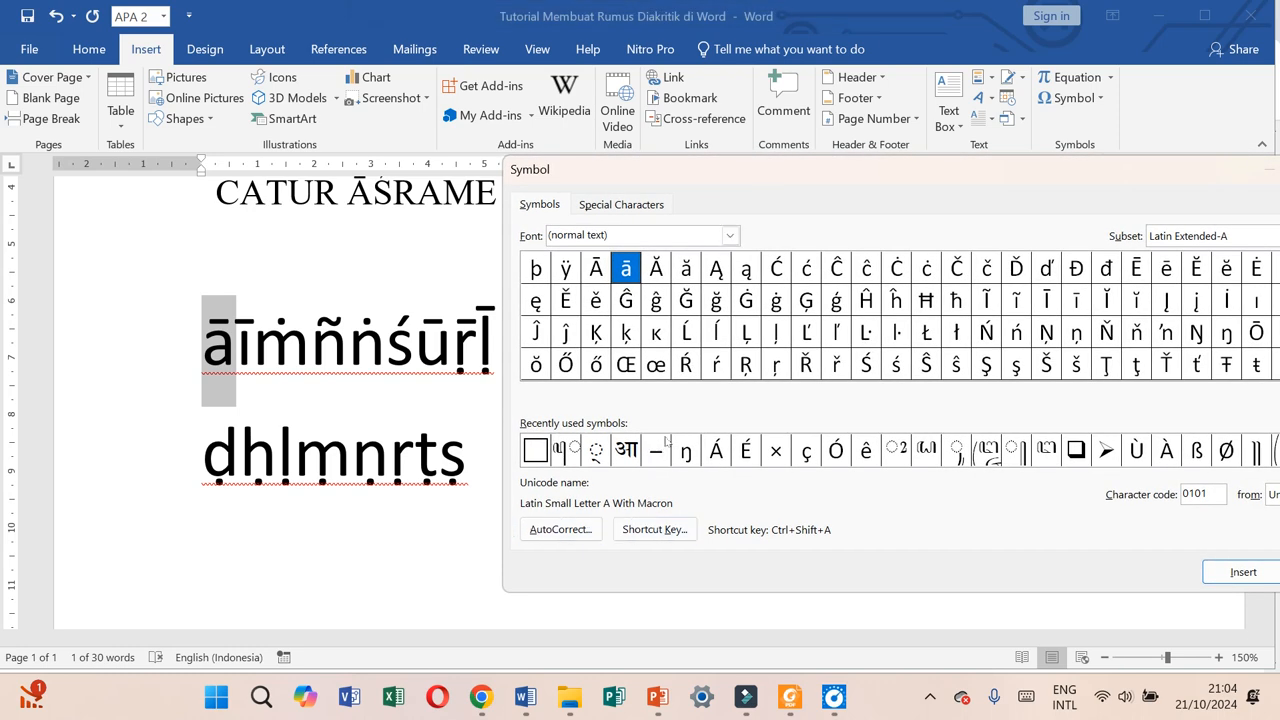
{"action": "left_click", "coordinate": [264, 472]}
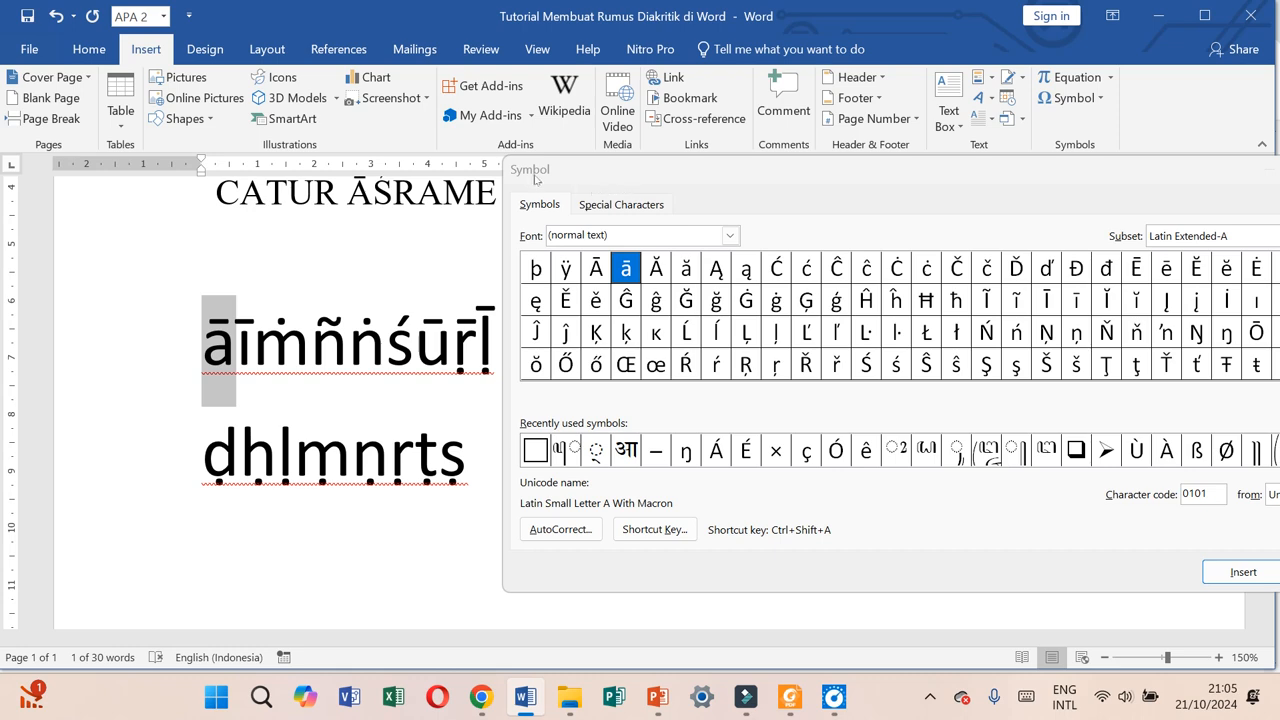
{"action": "left_click_drag", "start_coordinate": [497, 163], "coordinate": [592, 196]}
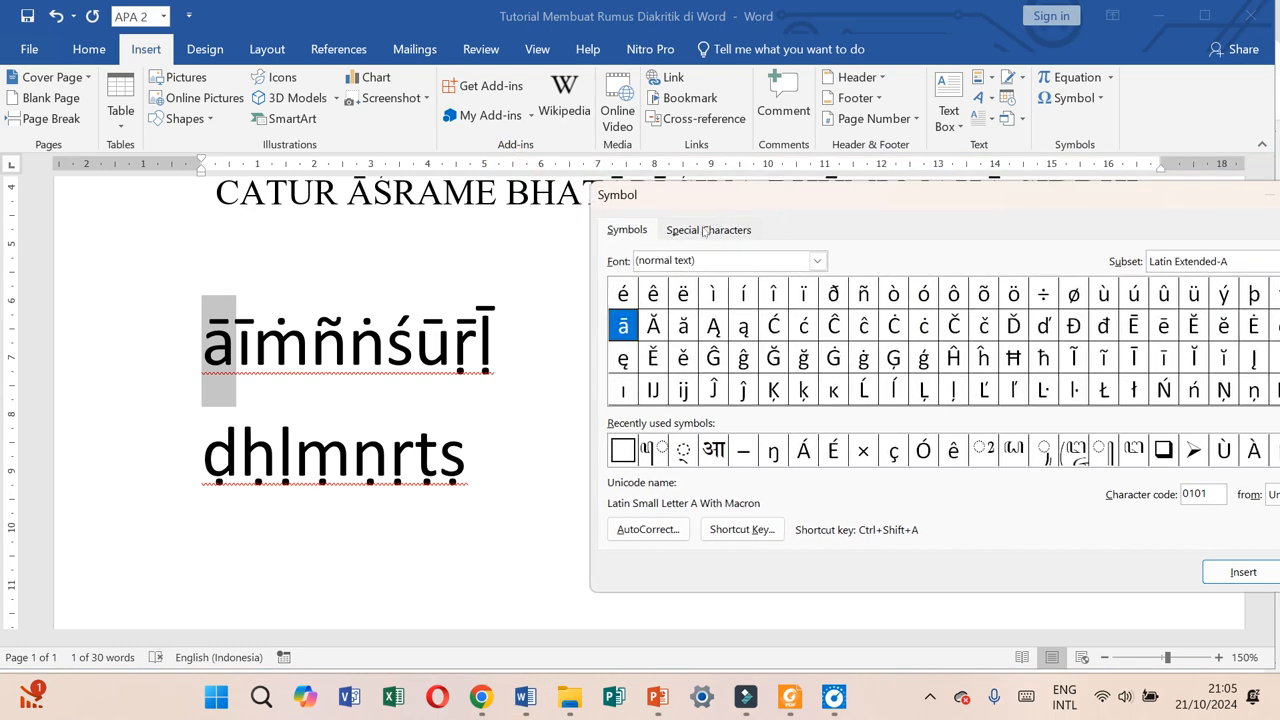
{"action": "left_click_drag", "start_coordinate": [797, 205], "coordinate": [730, 231]}
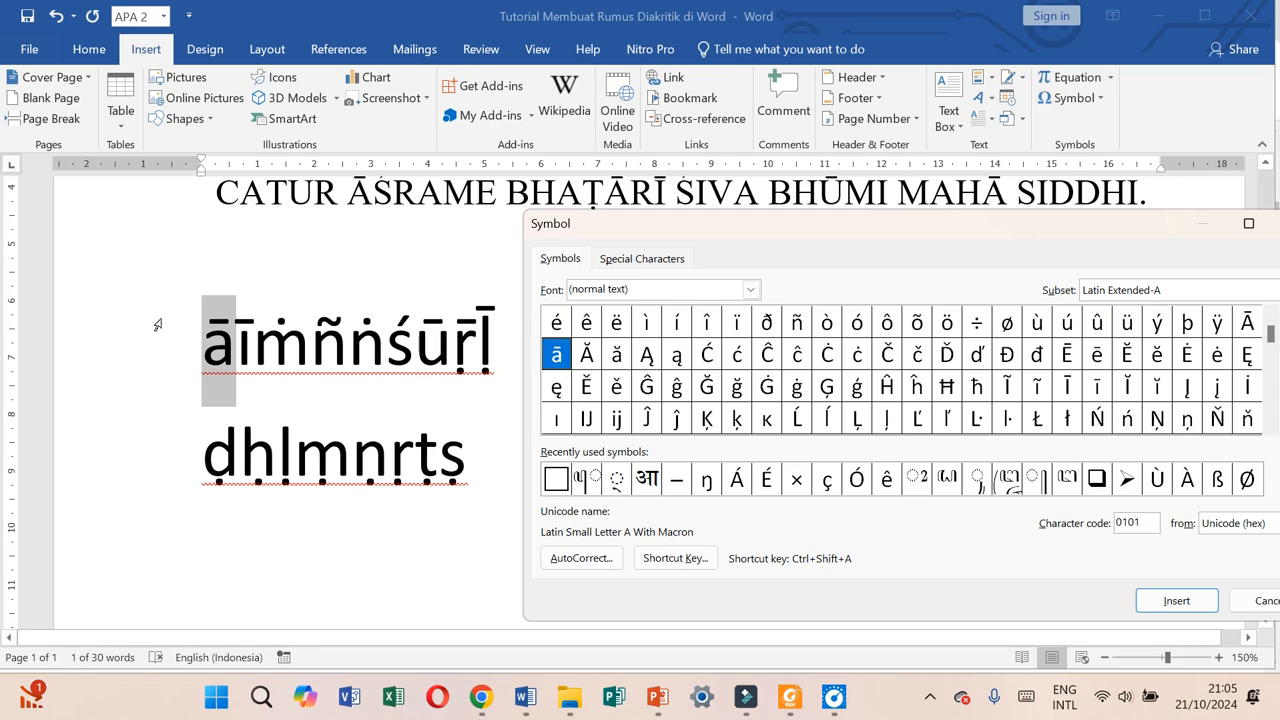
{"action": "left_click", "coordinate": [1276, 223]}
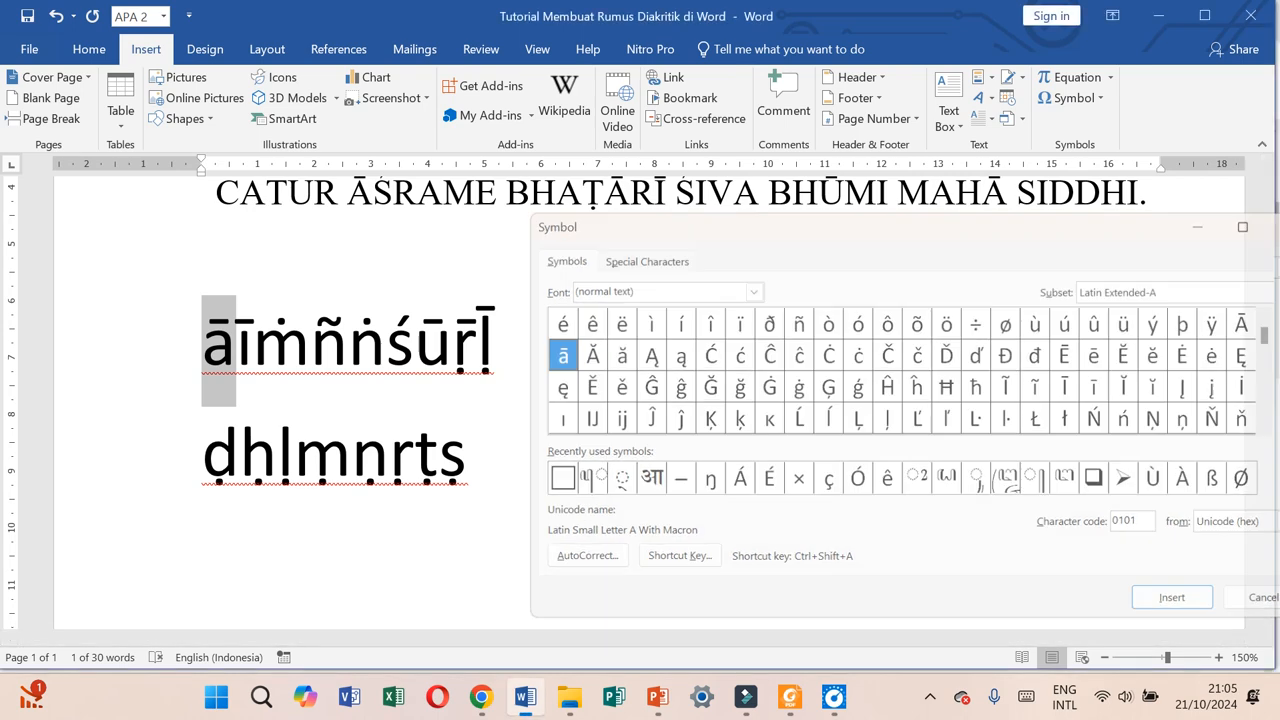
Reselect the letter ā in the first diacritic line and open the Symbol dialog for it, keeping the diacritic lines in view
{"action": "left_click", "coordinate": [231, 347]}
{"action": "left_click", "coordinate": [204, 347]}
{"action": "key", "text": "shift+Right"}
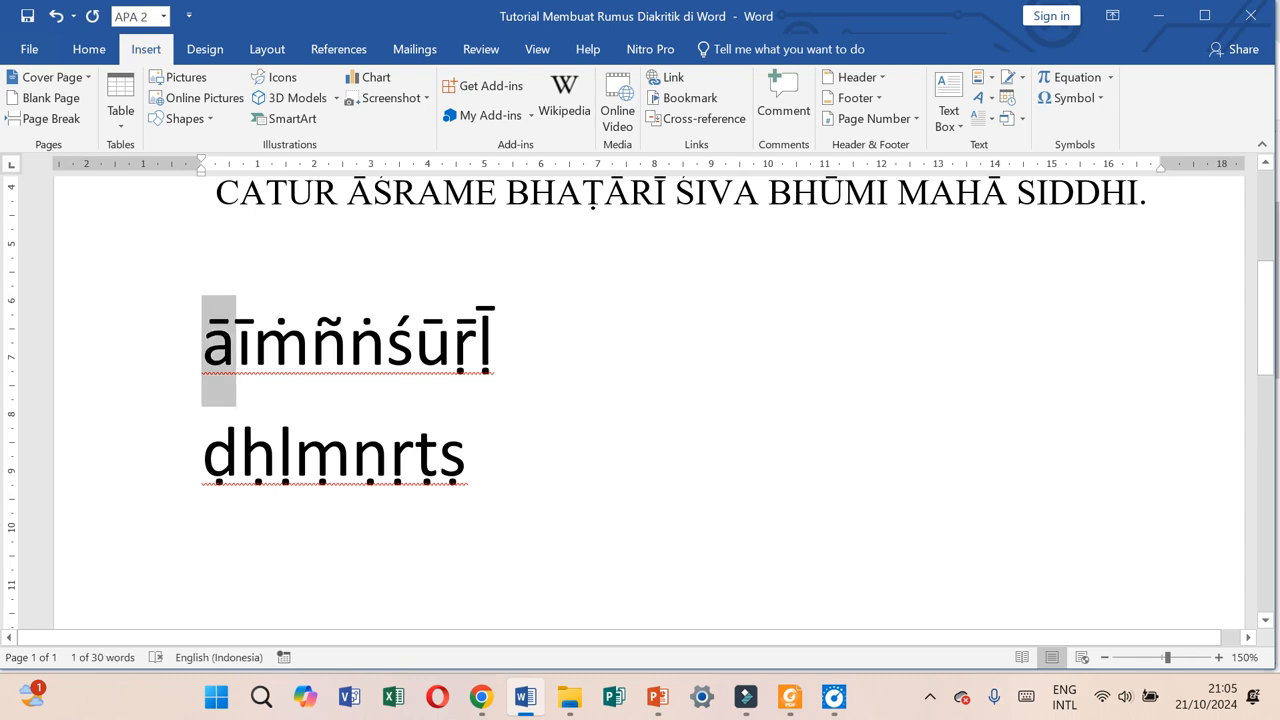
{"action": "key", "text": "alt+n"}
{"action": "key", "text": "u"}
{"action": "key", "text": "m"}
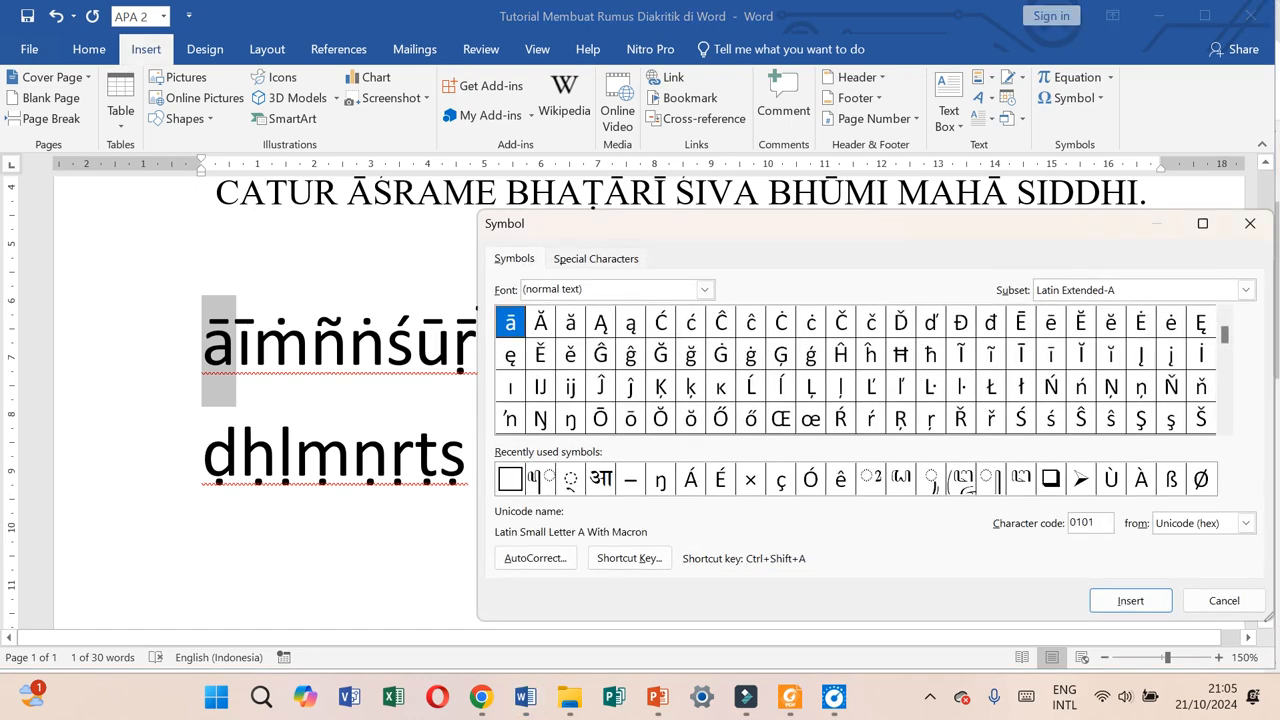
{"action": "left_click_drag", "start_coordinate": [633, 228], "coordinate": [683, 180]}
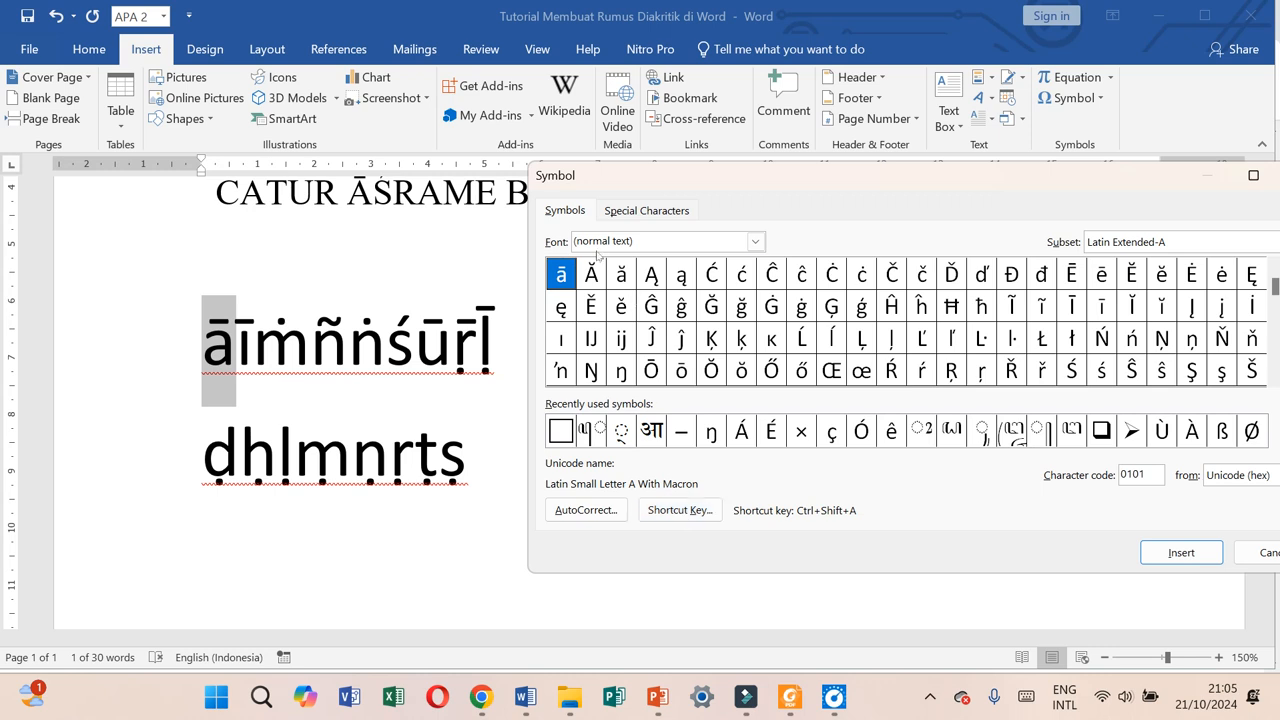
Open the shortcut key settings for ā and remove its Ctrl+Shift+A assignment
{"action": "left_click", "coordinate": [703, 513]}
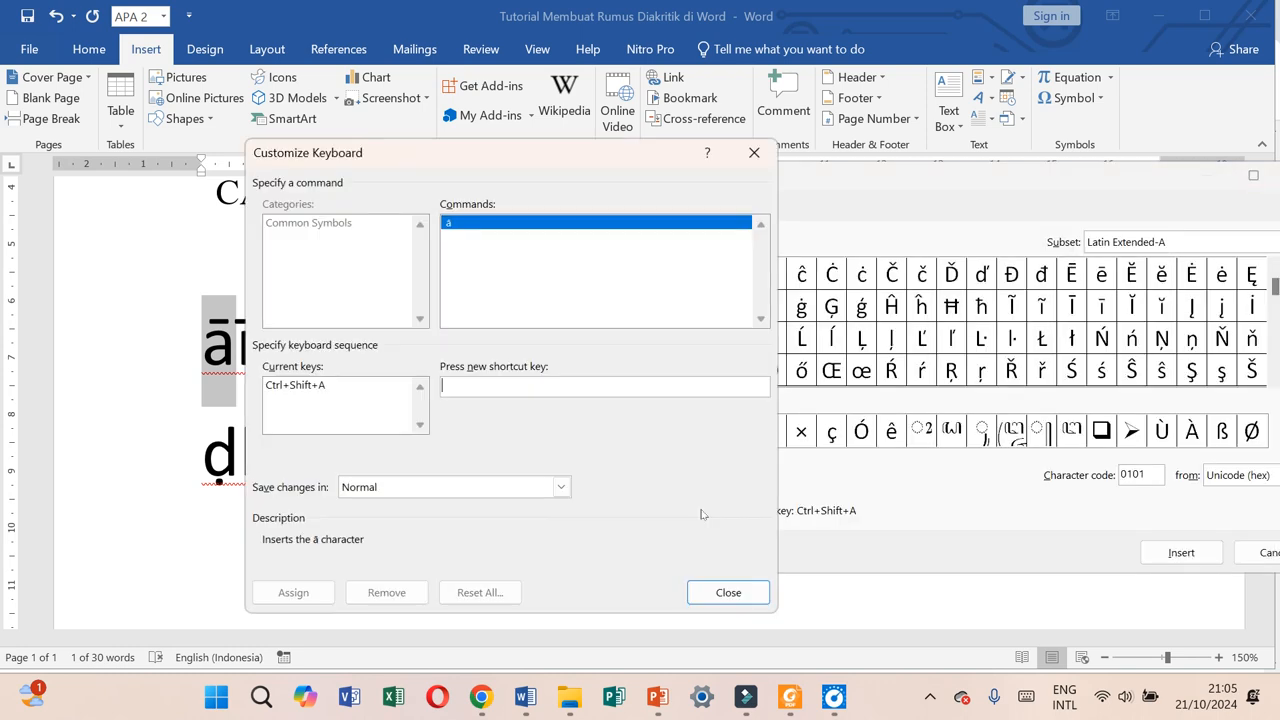
{"action": "left_click_drag", "start_coordinate": [450, 155], "coordinate": [796, 152]}
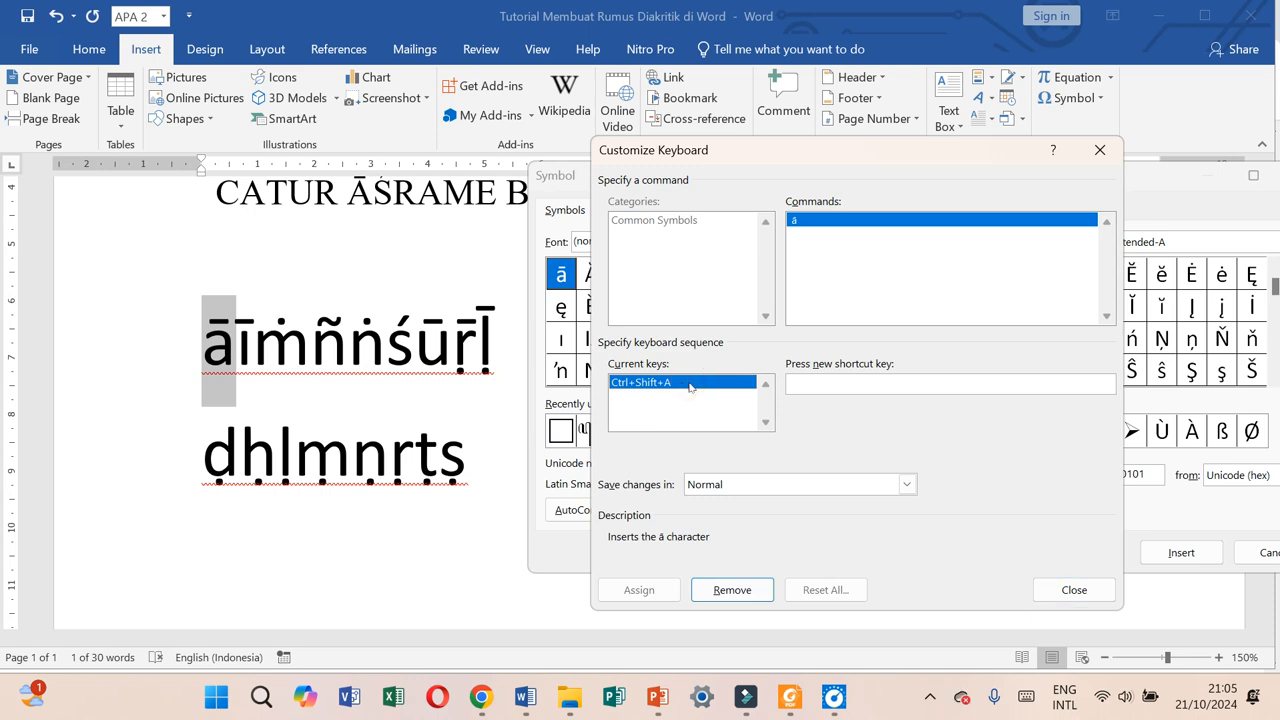
{"action": "left_click", "coordinate": [713, 590]}
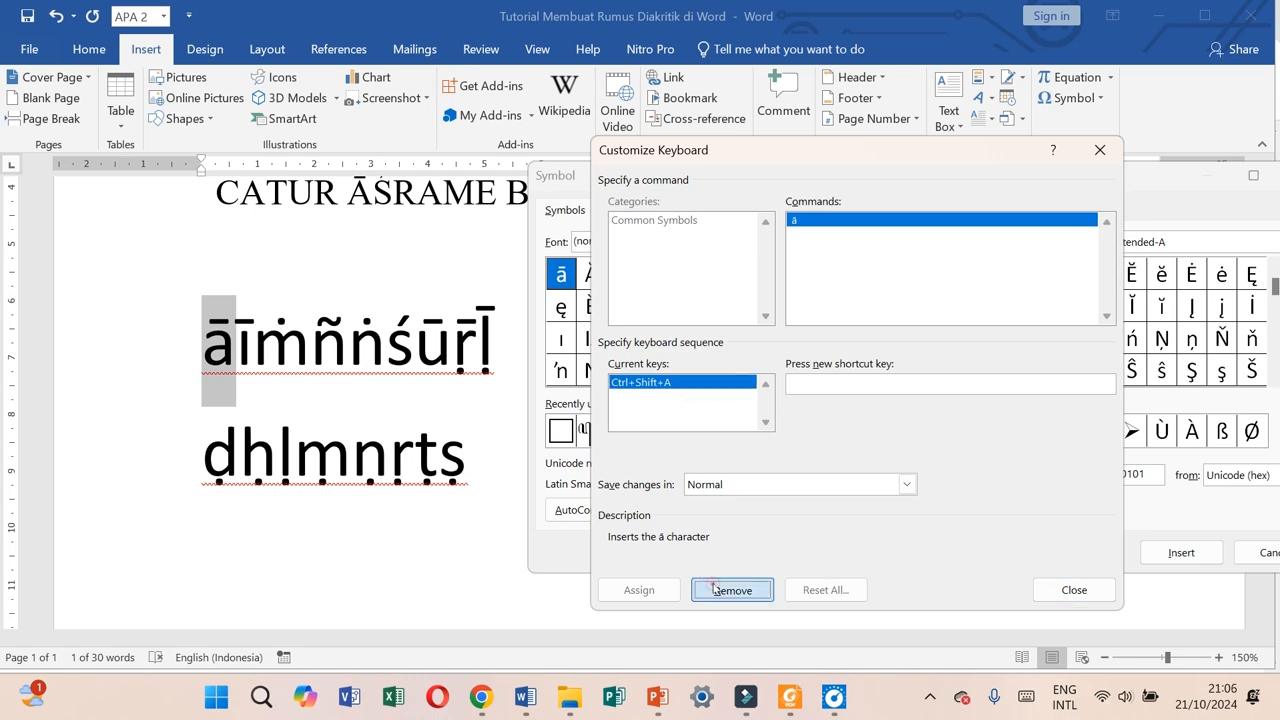
{"action": "left_click", "coordinate": [685, 390]}
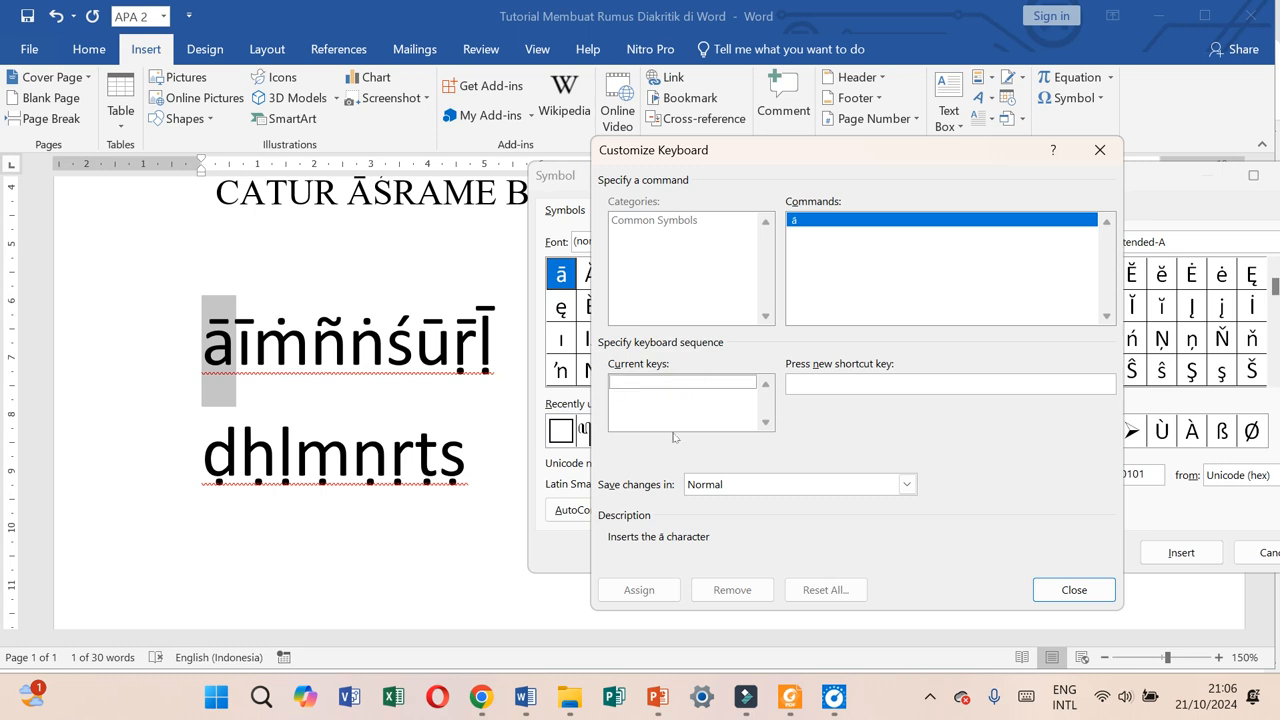
Switch the shortcut's save location to the document Tutorial Membuat Rumus Diakritik di Word and back to Normal
{"action": "left_click", "coordinate": [754, 487]}
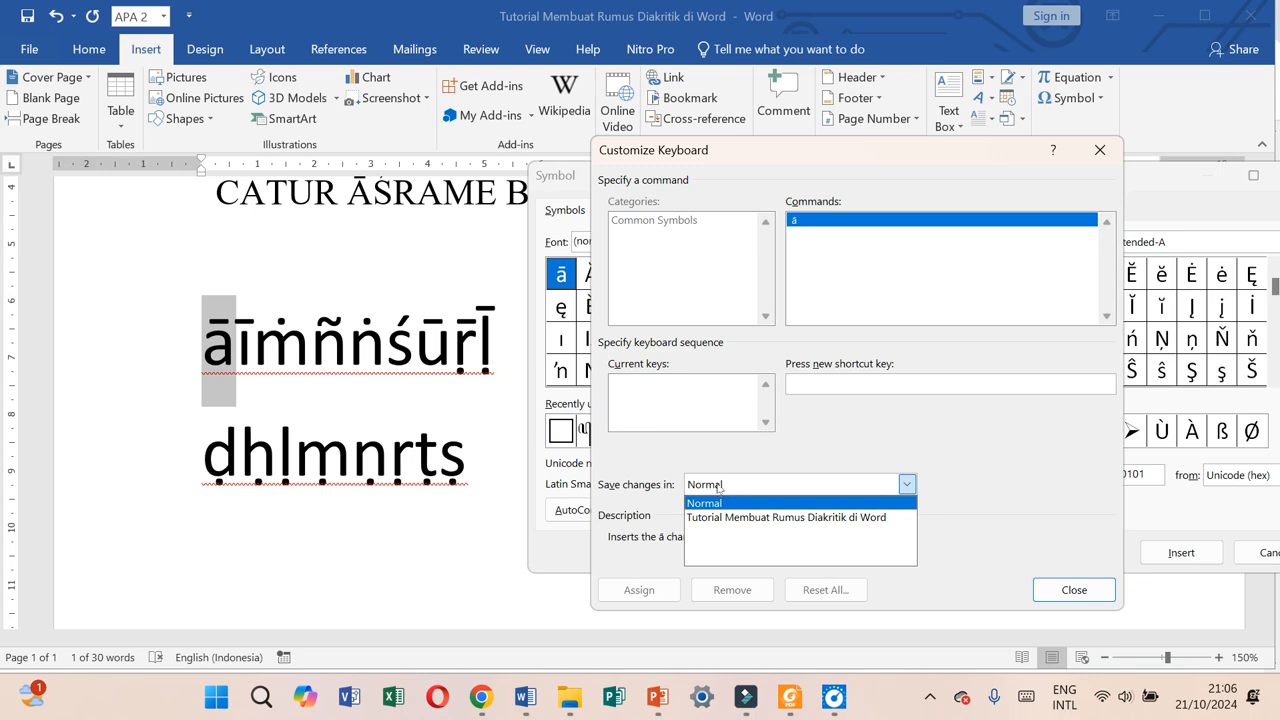
{"action": "left_click", "coordinate": [728, 484]}
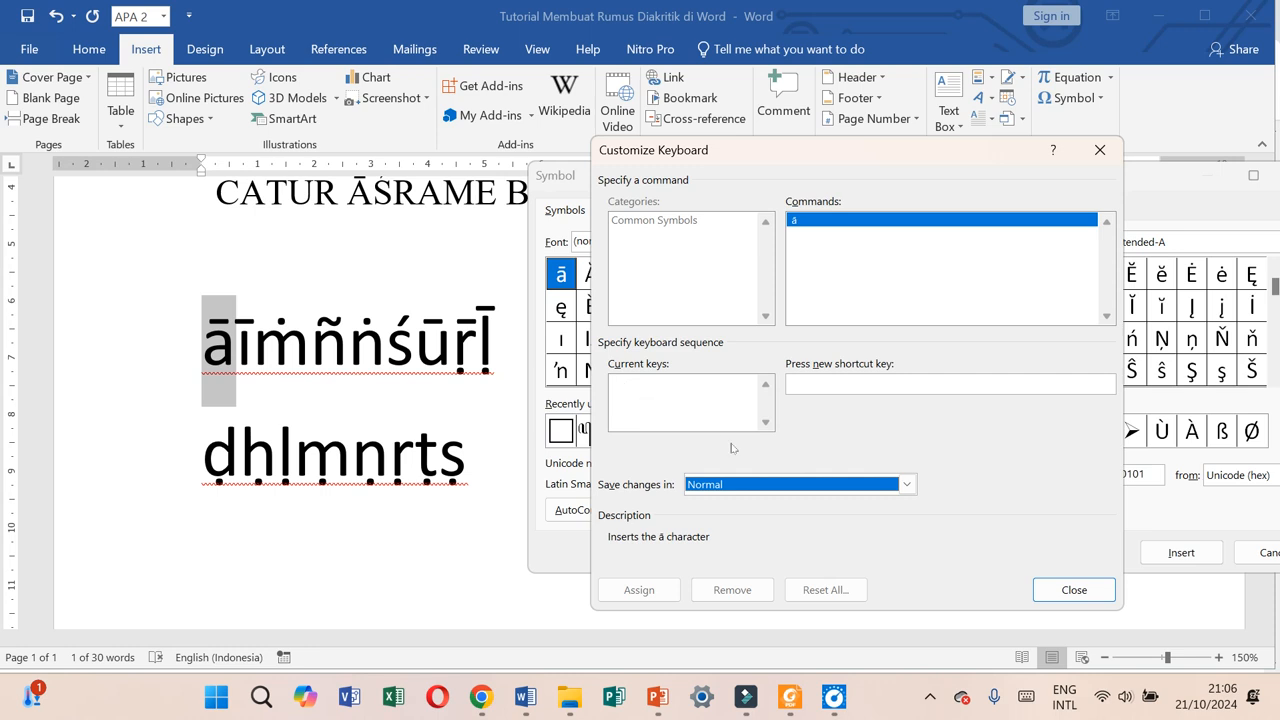
{"action": "left_click", "coordinate": [755, 484]}
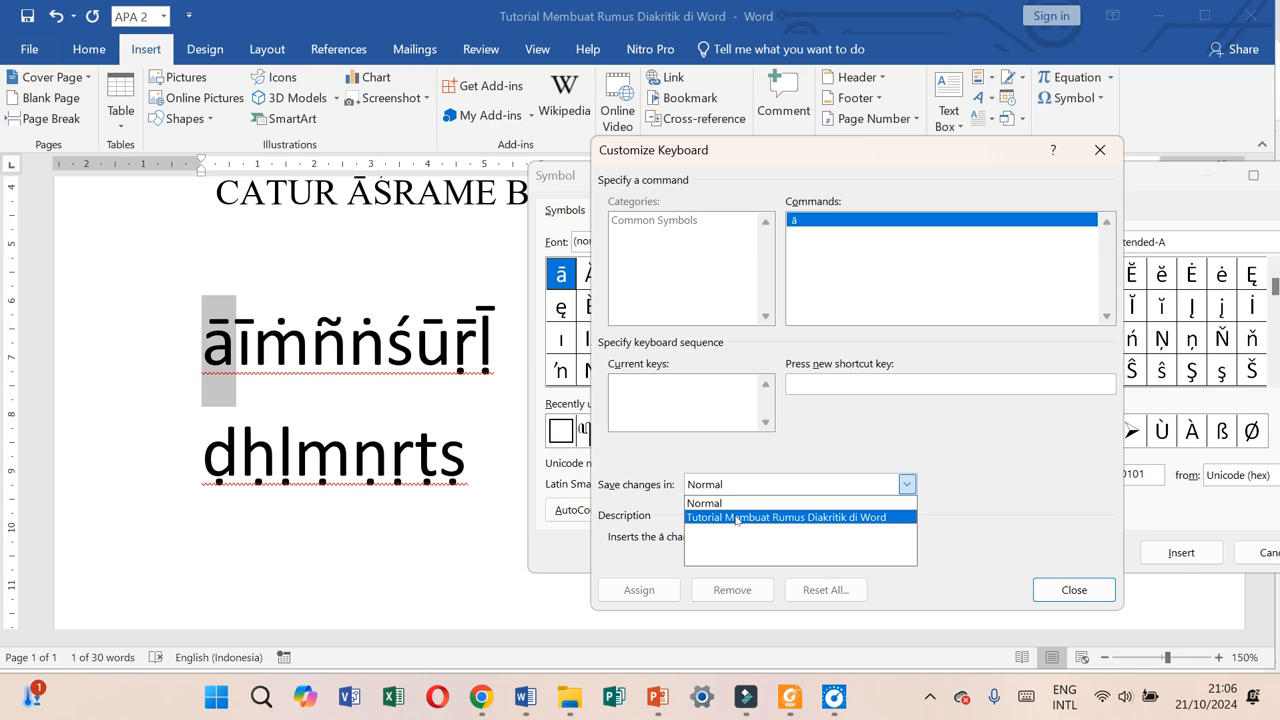
{"action": "left_click", "coordinate": [736, 518]}
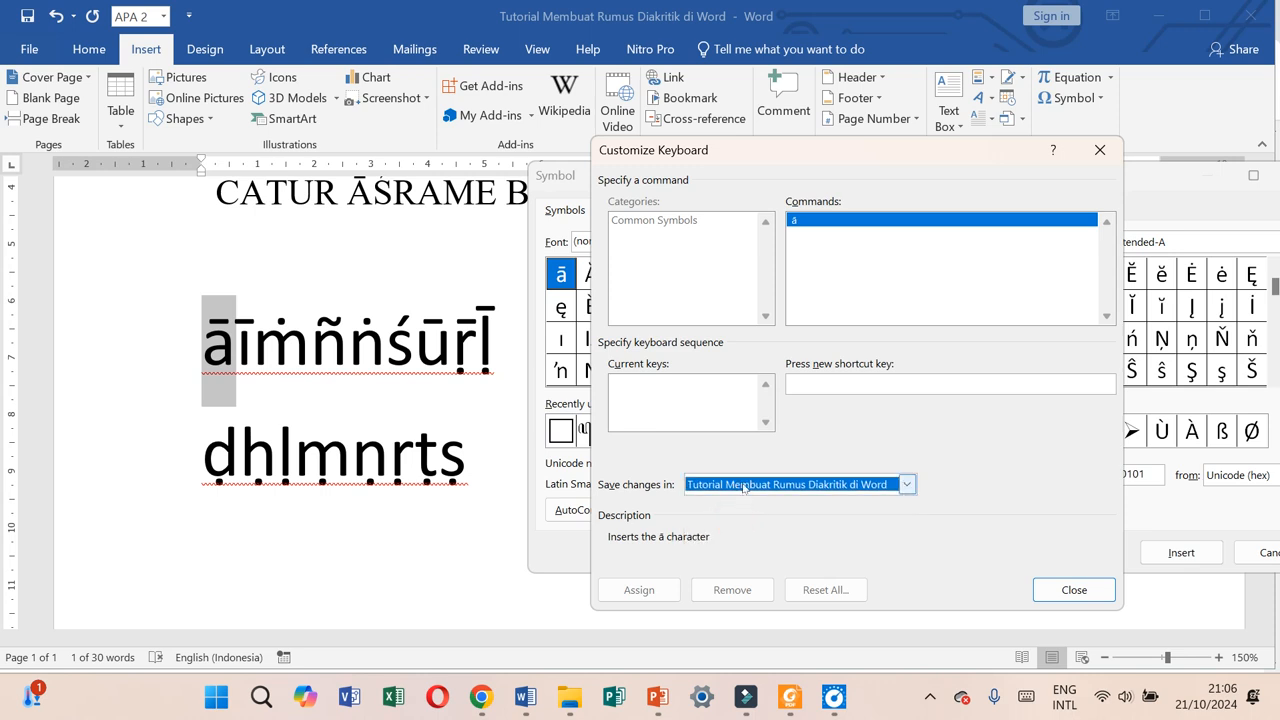
{"action": "left_click", "coordinate": [743, 486]}
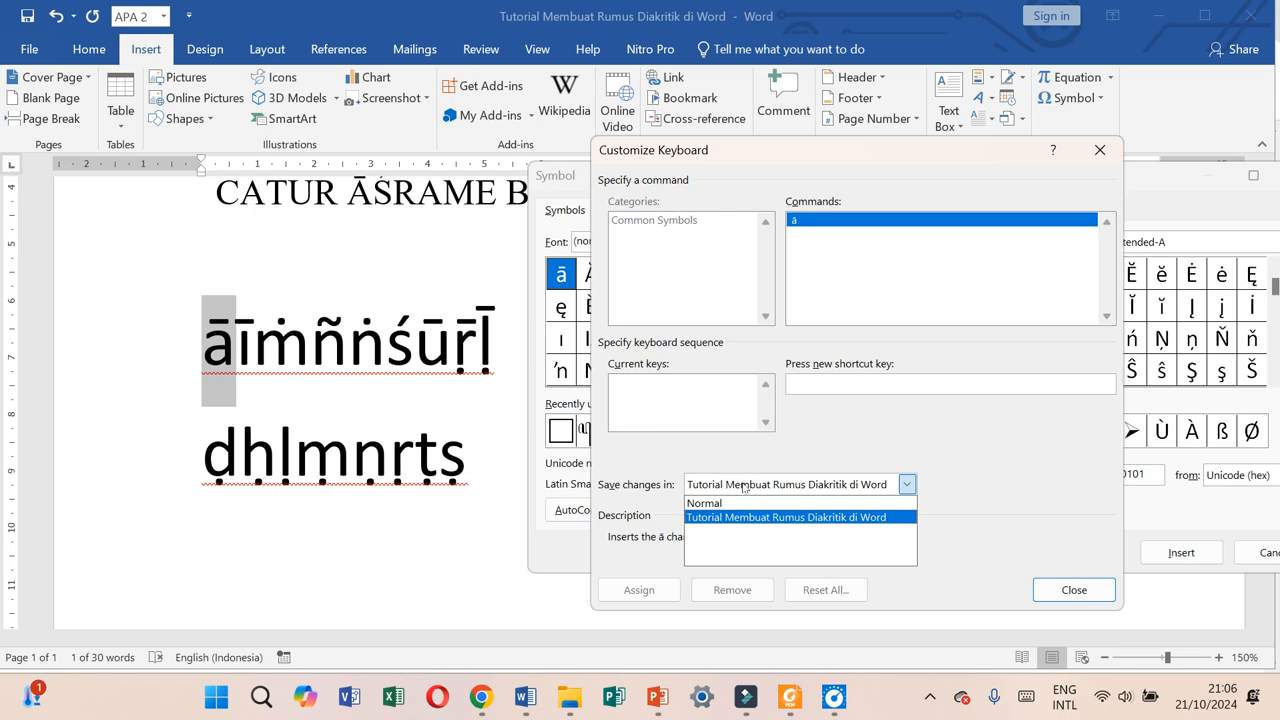
{"action": "left_click", "coordinate": [718, 504]}
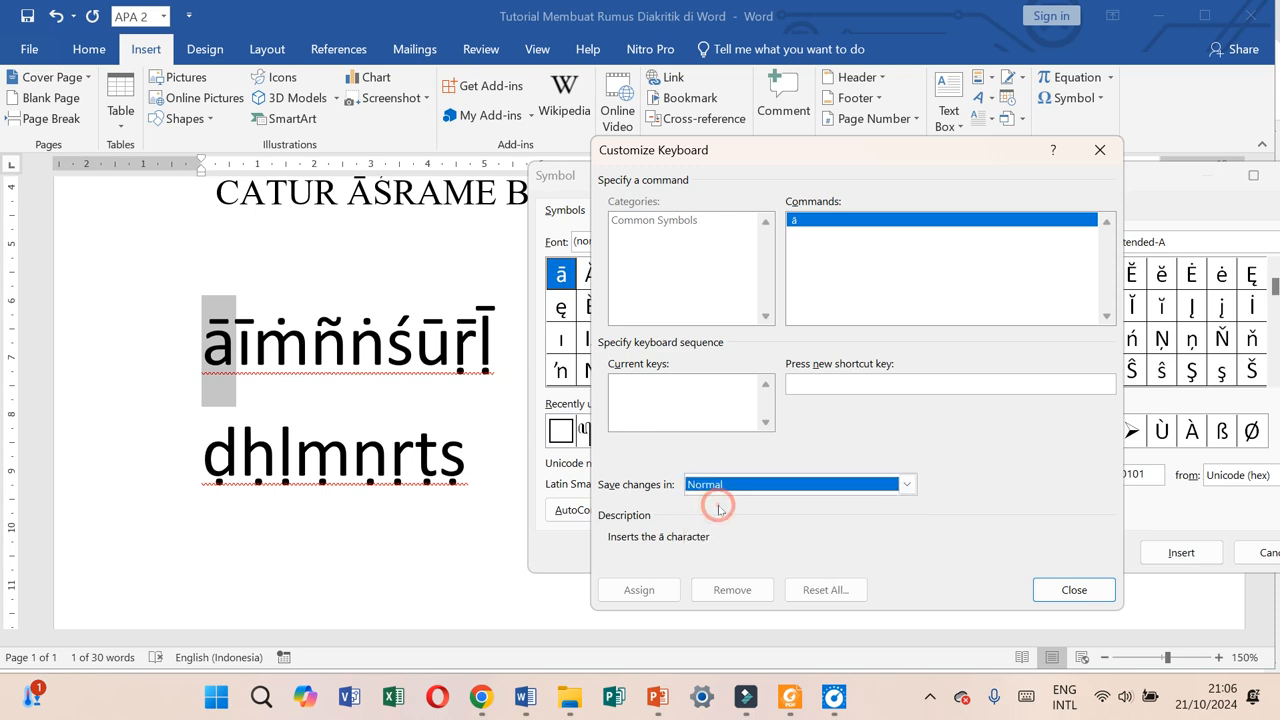
Assign Ctrl+Shift+A as the shortcut for ā, saved in Normal, and close both dialogs
{"action": "left_click", "coordinate": [696, 389]}
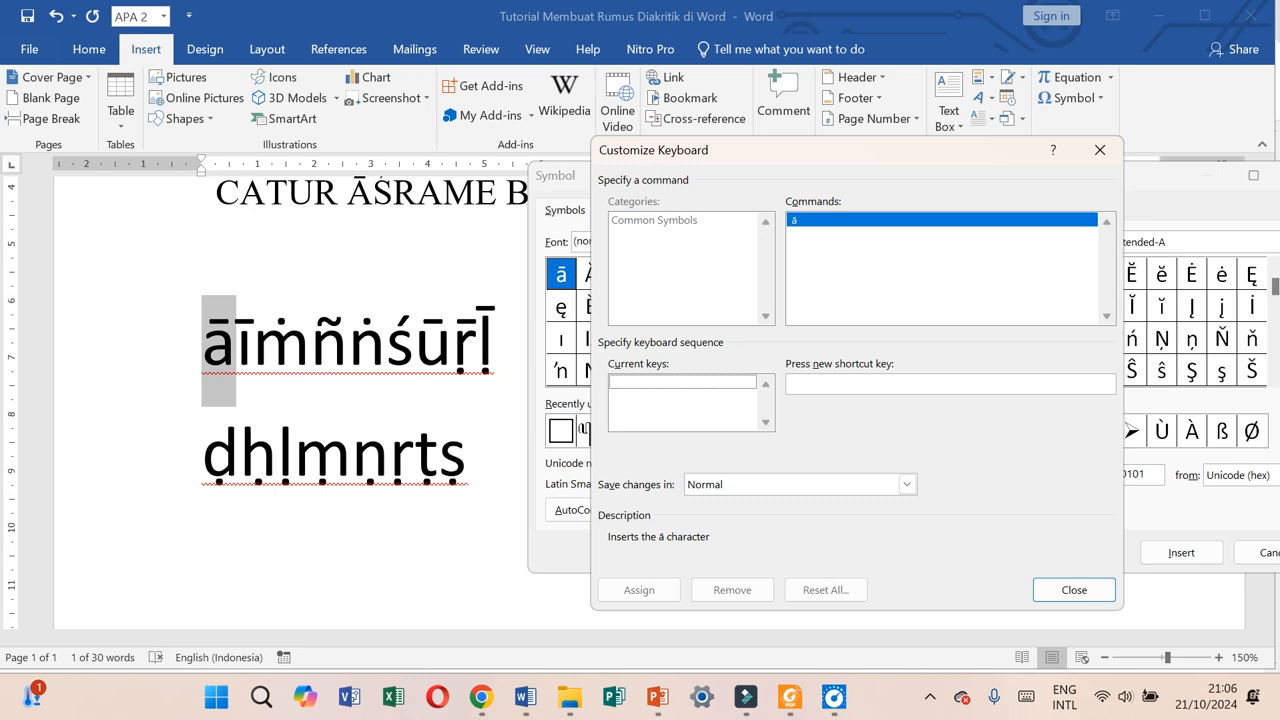
{"action": "left_click", "coordinate": [800, 384]}
{"action": "left_click", "coordinate": [840, 381]}
{"action": "key", "text": "ctrl+shift+a"}
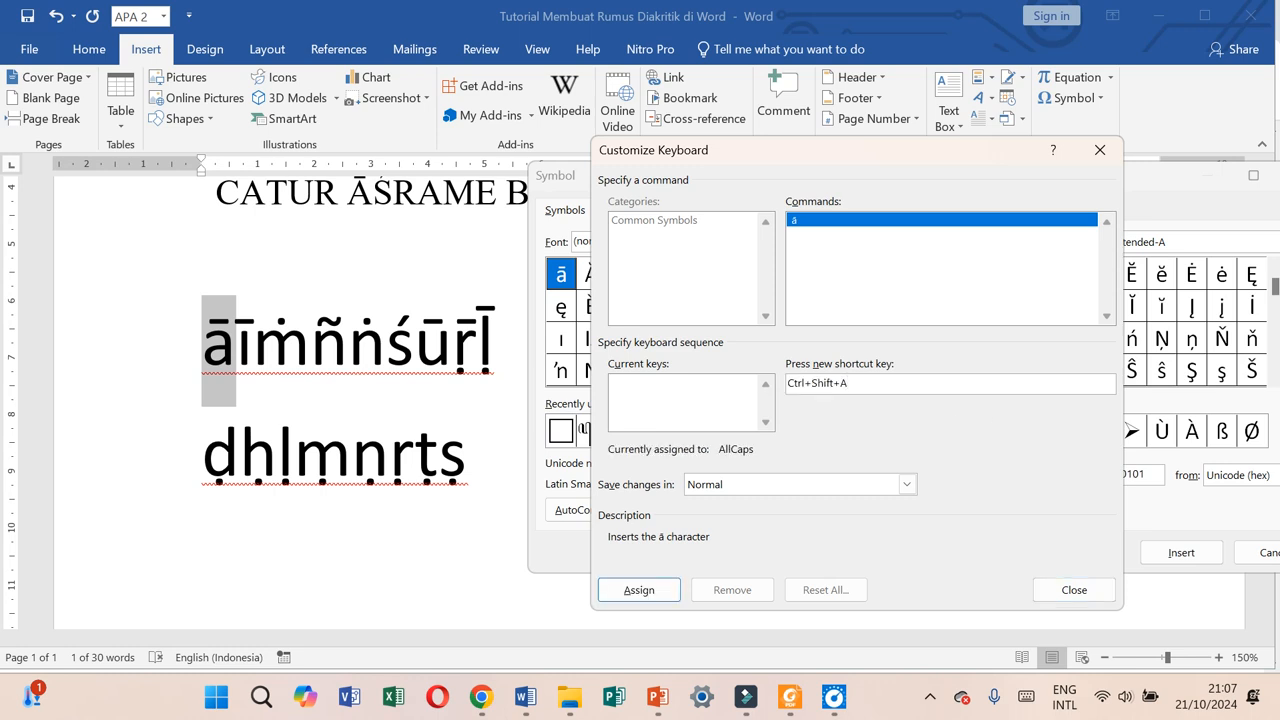
{"action": "left_click", "coordinate": [620, 591]}
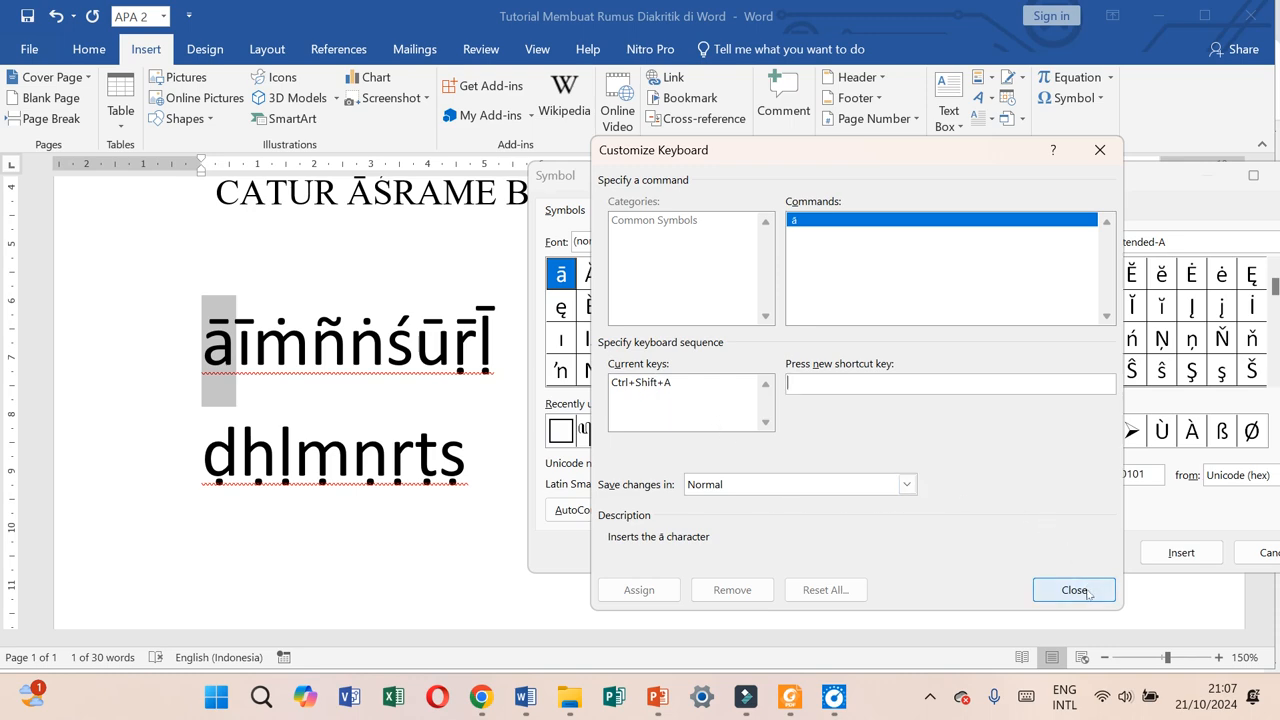
{"action": "left_click", "coordinate": [1074, 590]}
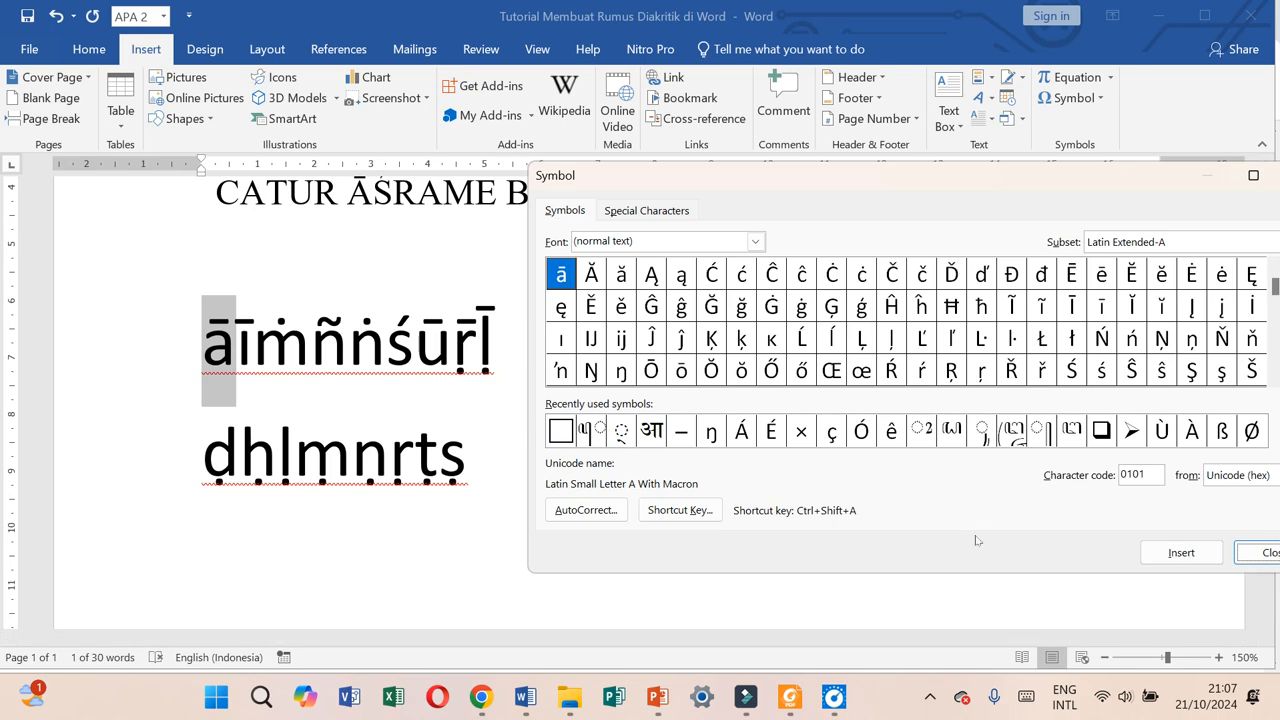
{"action": "left_click", "coordinate": [1250, 553]}
Select the letter ī in the first diacritic line and check its assigned shortcut key in the symbol settings
{"action": "left_click", "coordinate": [233, 458]}
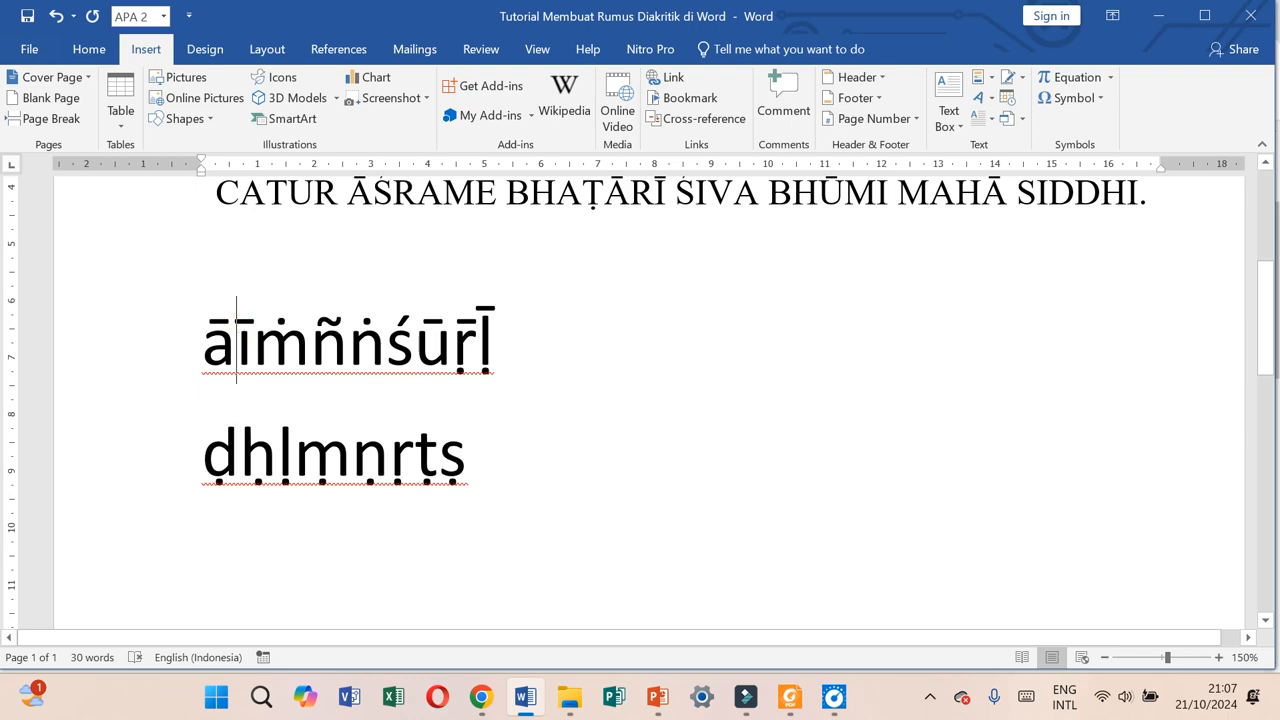
{"action": "left_click_drag", "start_coordinate": [237, 330], "coordinate": [252, 322]}
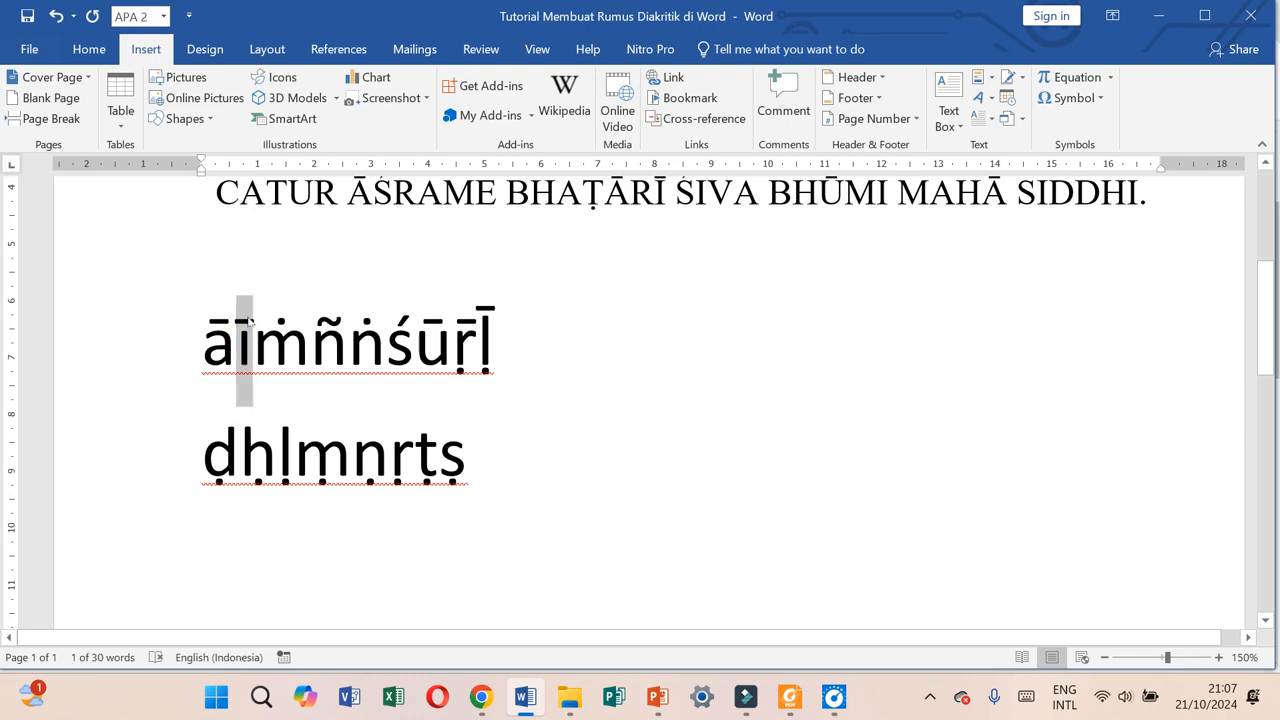
{"action": "key", "text": "alt"}
{"action": "key", "text": "n"}
{"action": "key", "text": "u"}
{"action": "key", "text": "m"}
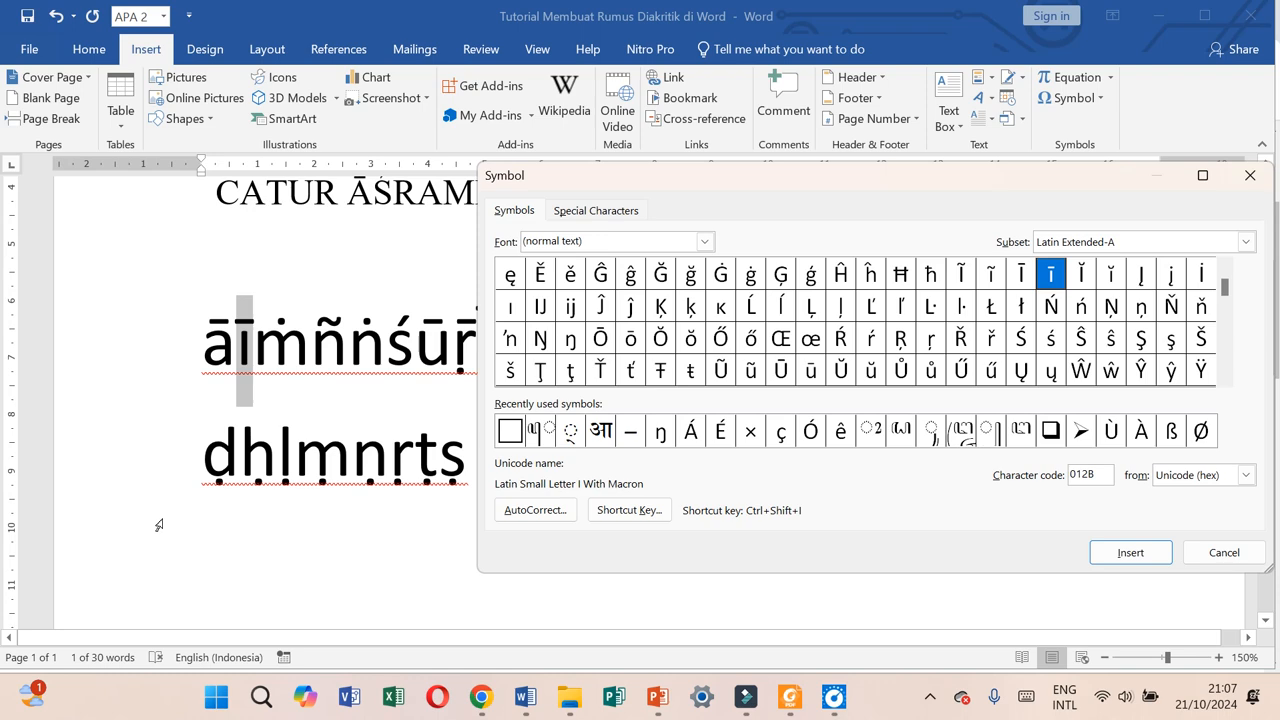
{"action": "left_click", "coordinate": [630, 510]}
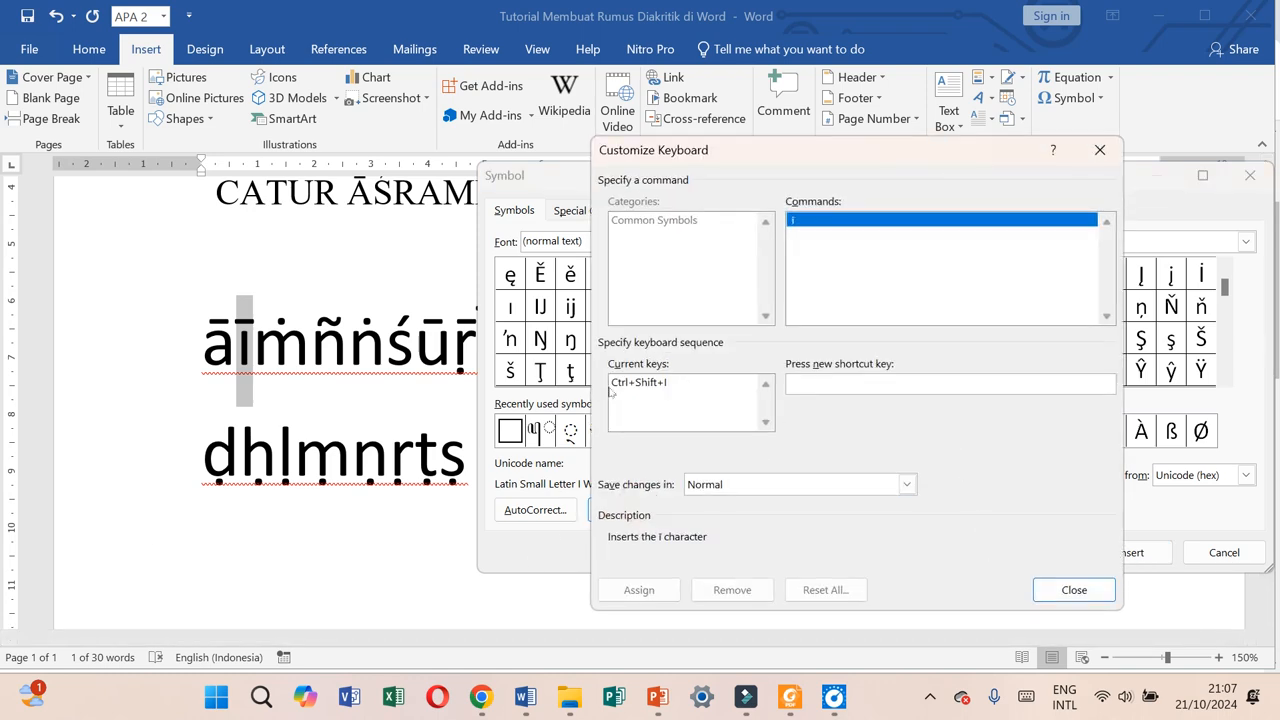
{"action": "left_click", "coordinate": [1047, 597]}
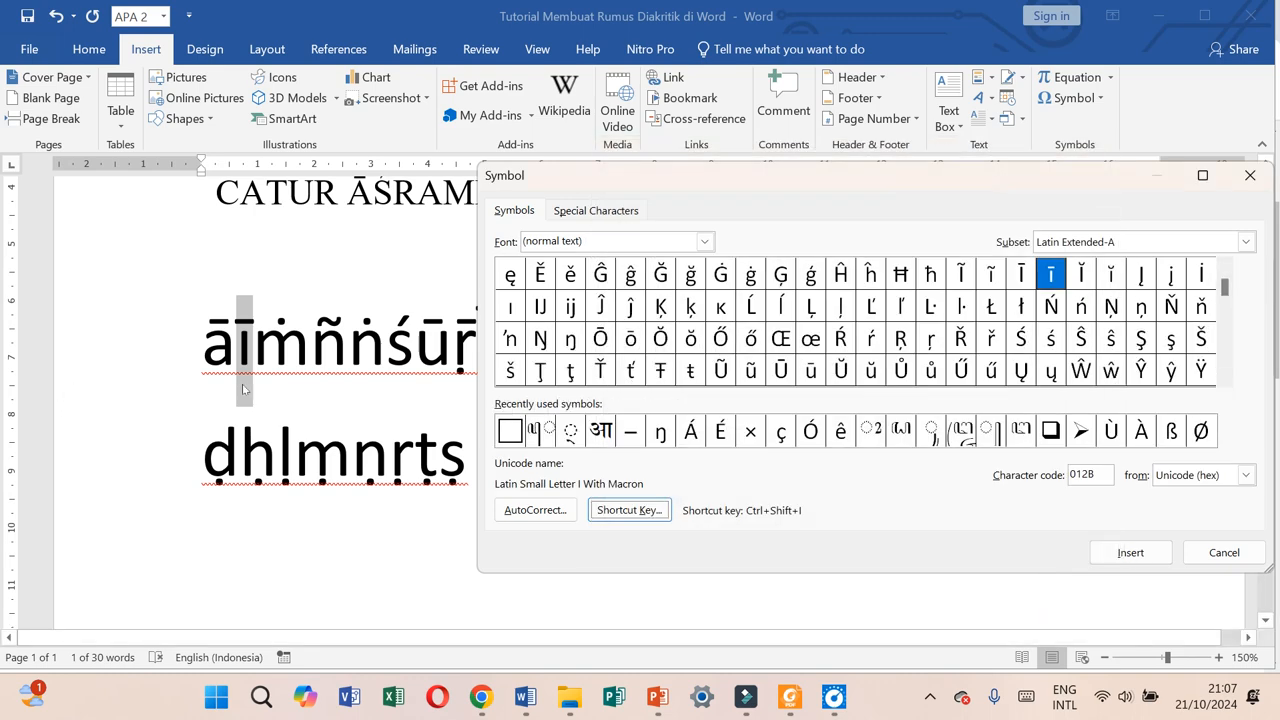
Select the letter ṁ in the first diacritic line and check its shortcut key assignment in the symbol's keyboard settings
{"action": "left_click", "coordinate": [1245, 177]}
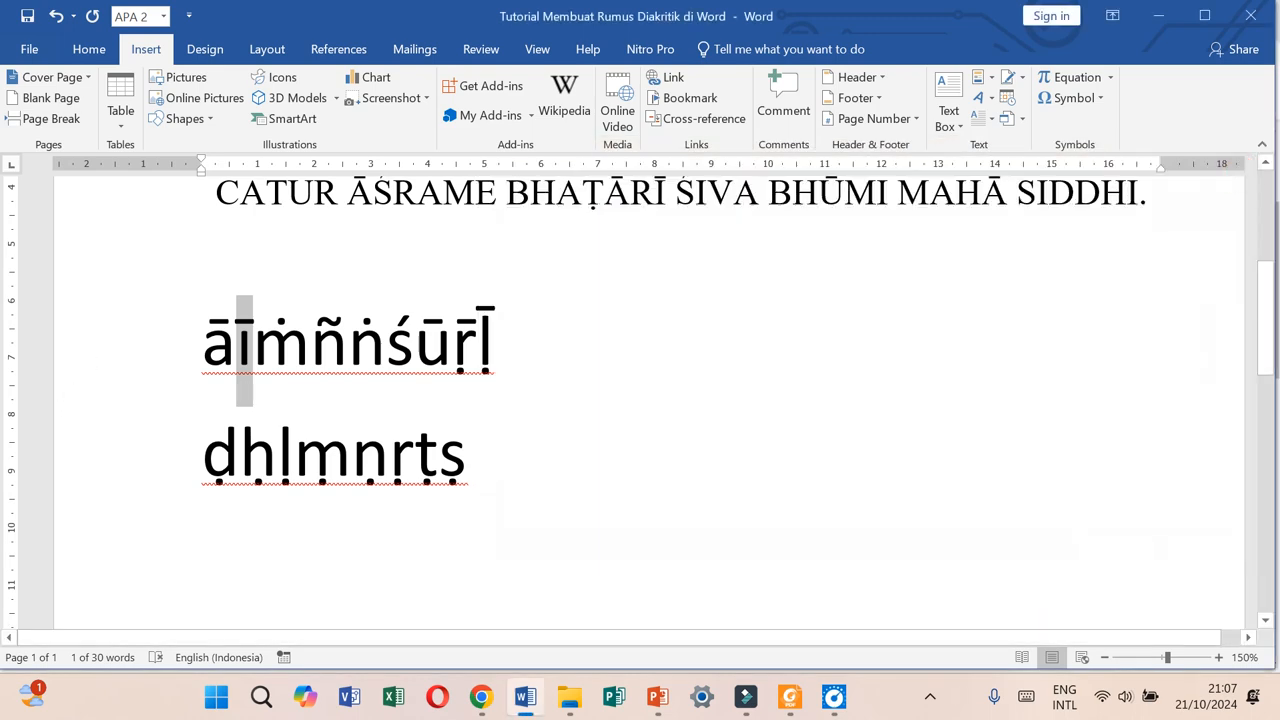
{"action": "left_click", "coordinate": [266, 335]}
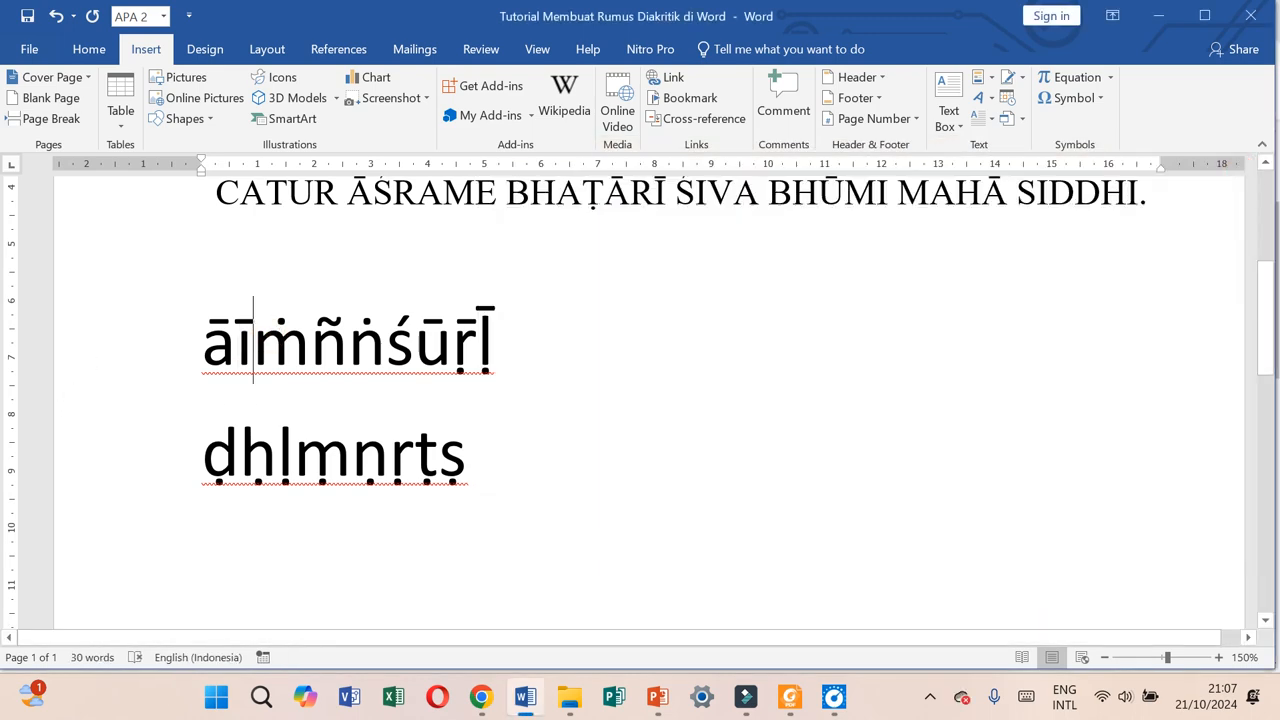
{"action": "key", "text": "shift+Right"}
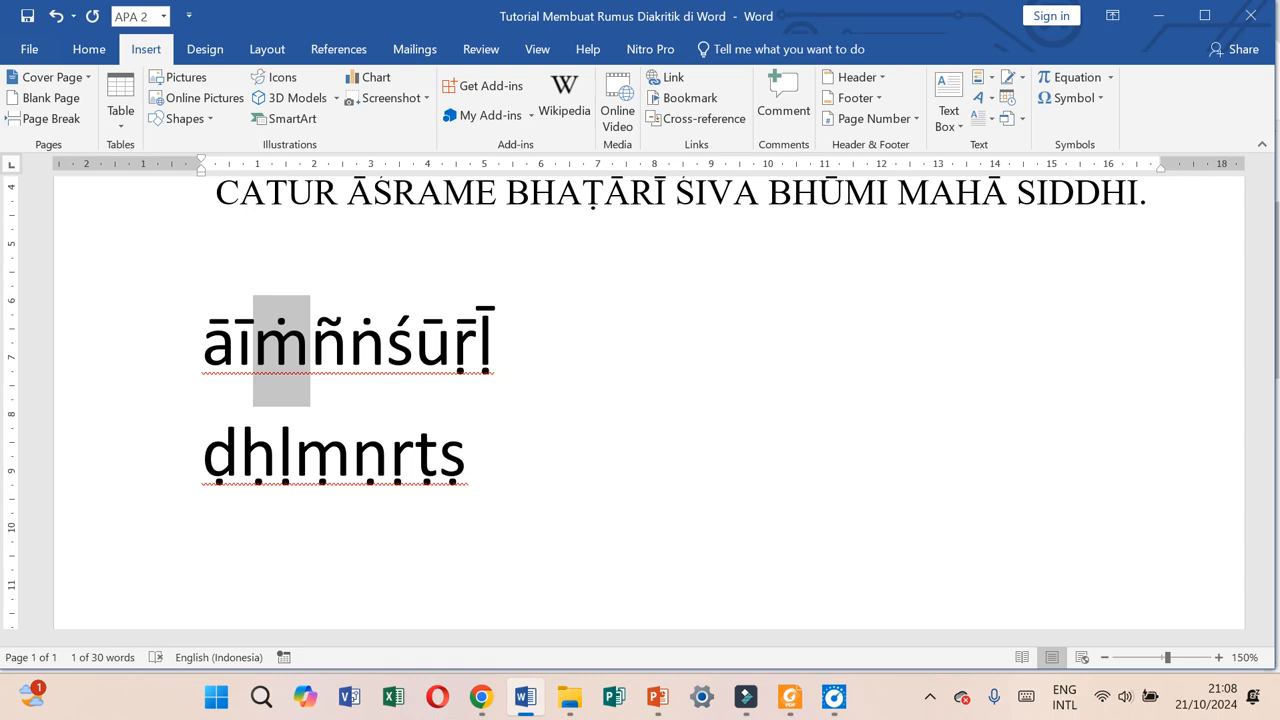
{"action": "key", "text": "Left"}
{"action": "key", "text": "shift+Right"}
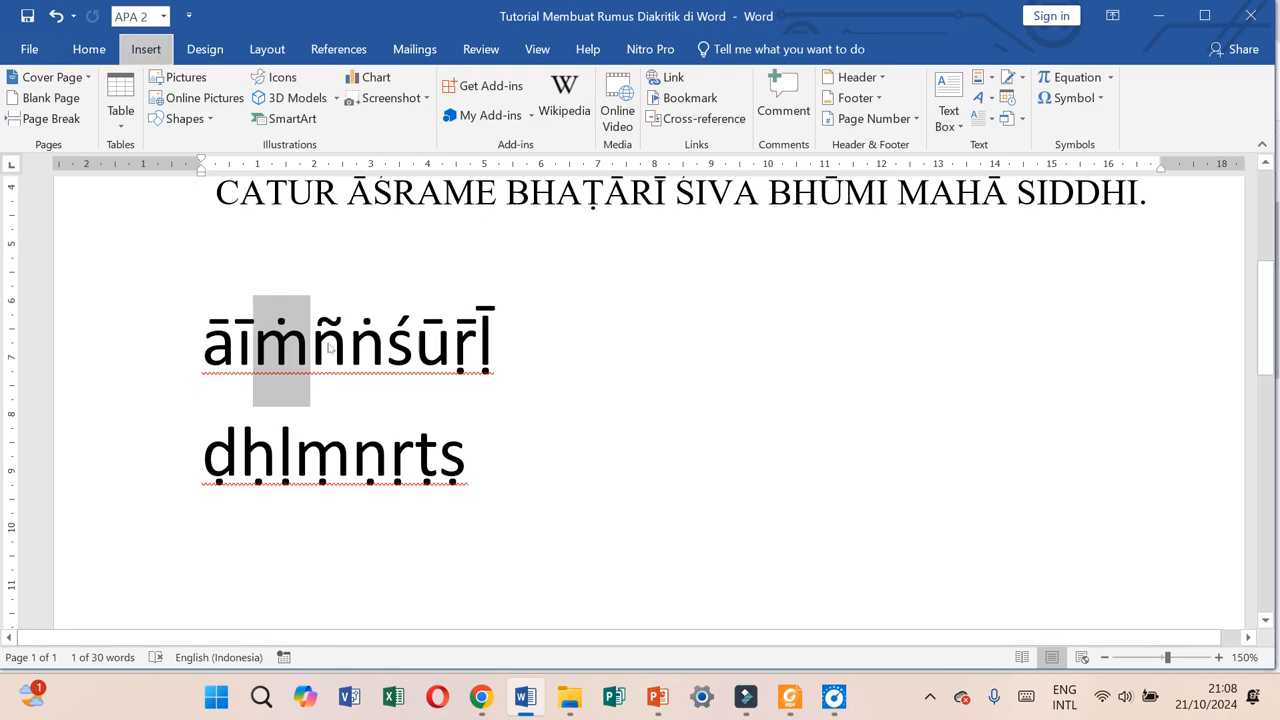
{"action": "left_click", "coordinate": [646, 505]}
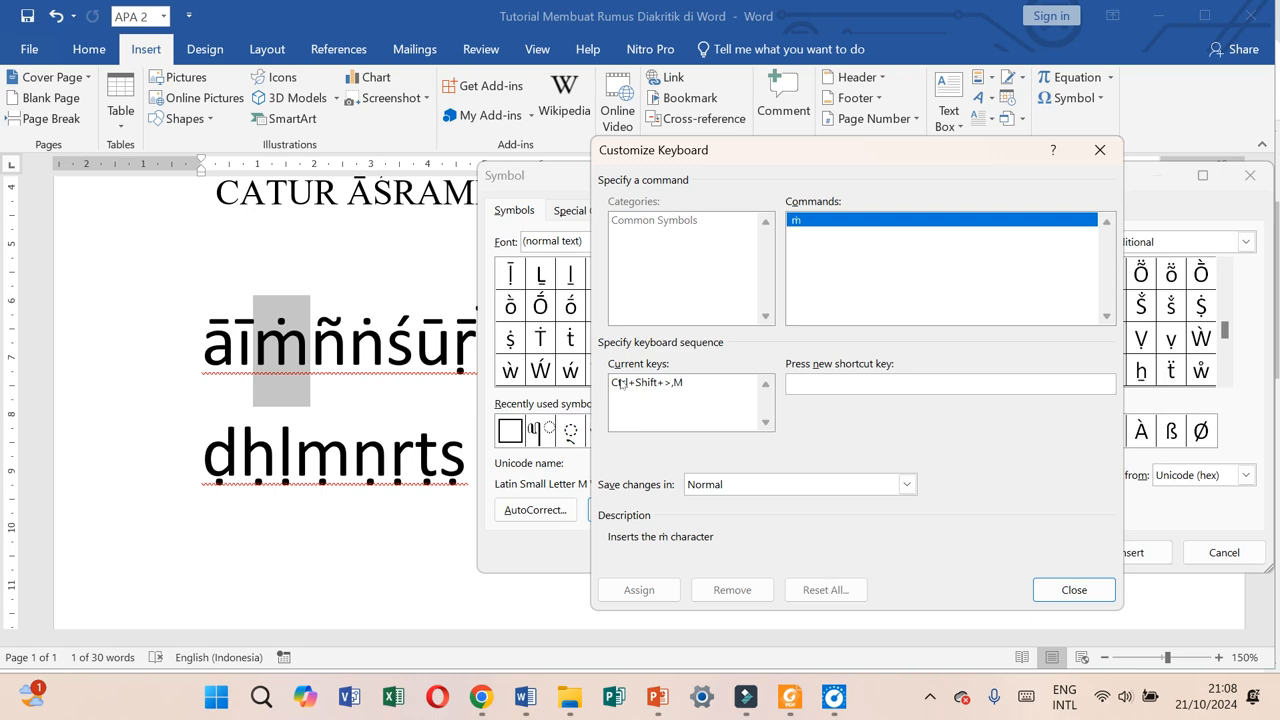
{"action": "left_click", "coordinate": [682, 389]}
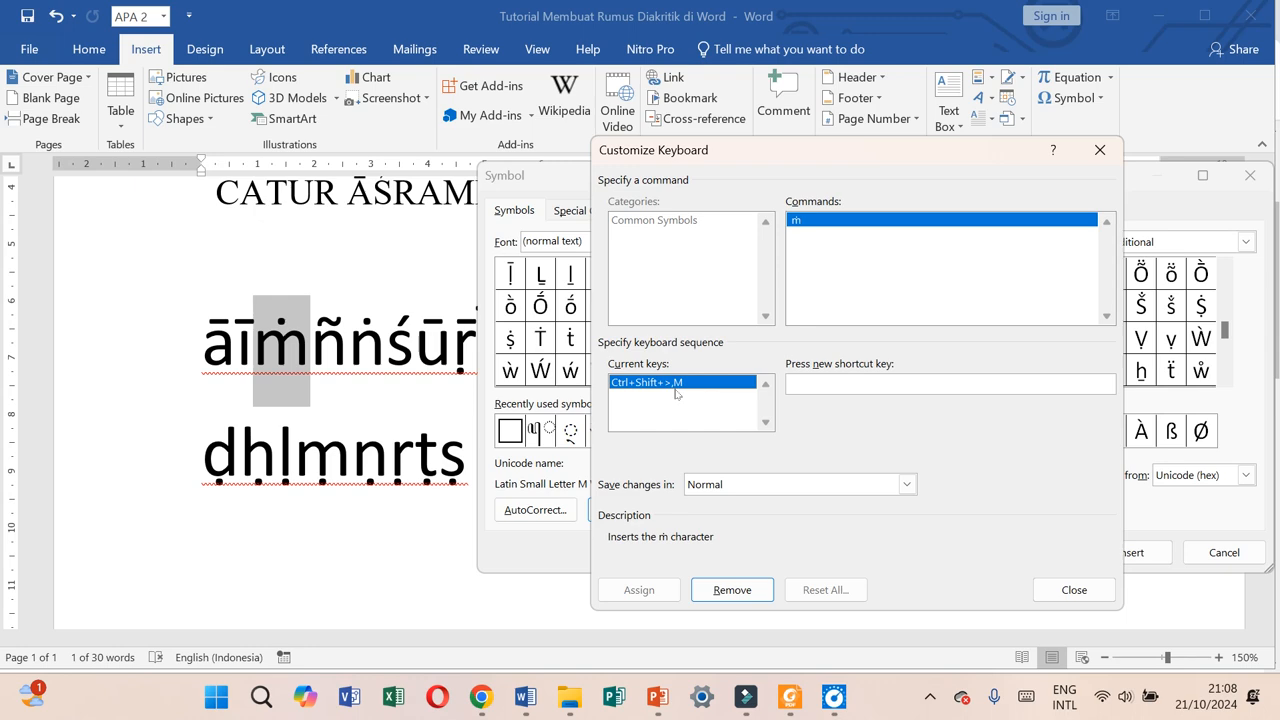
{"action": "left_click", "coordinate": [1094, 590]}
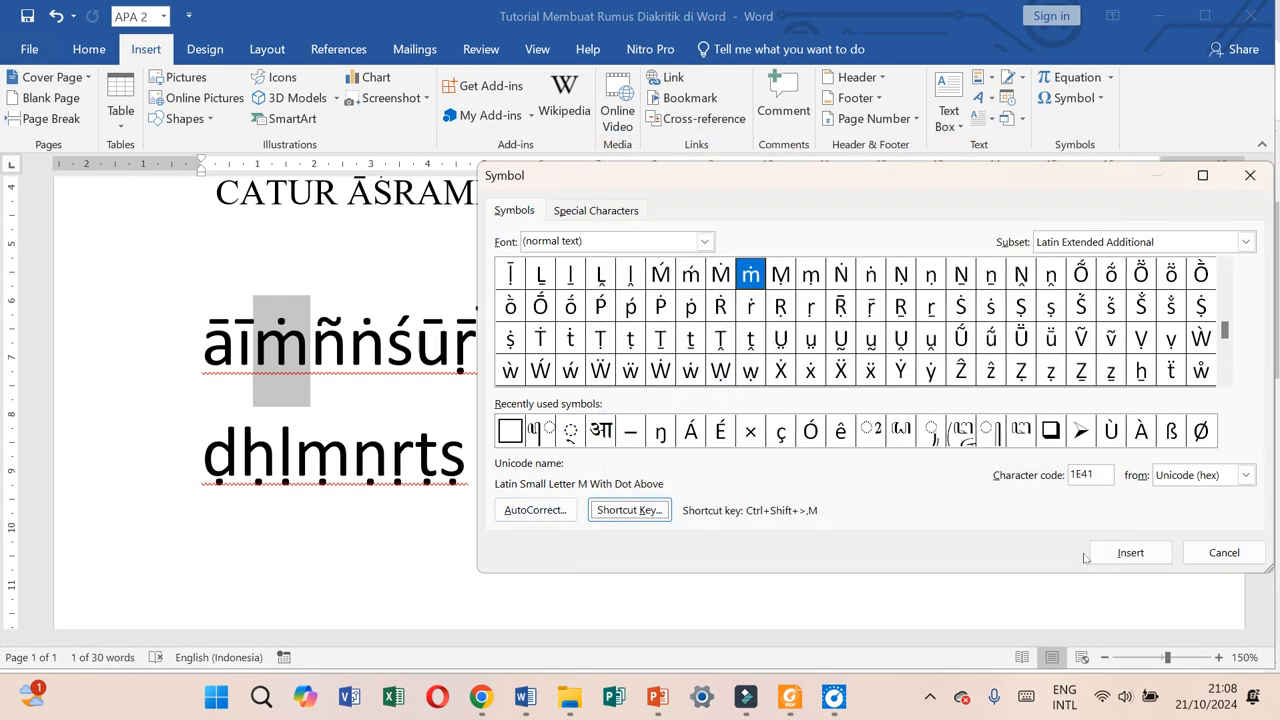
{"action": "left_click", "coordinate": [1222, 551]}
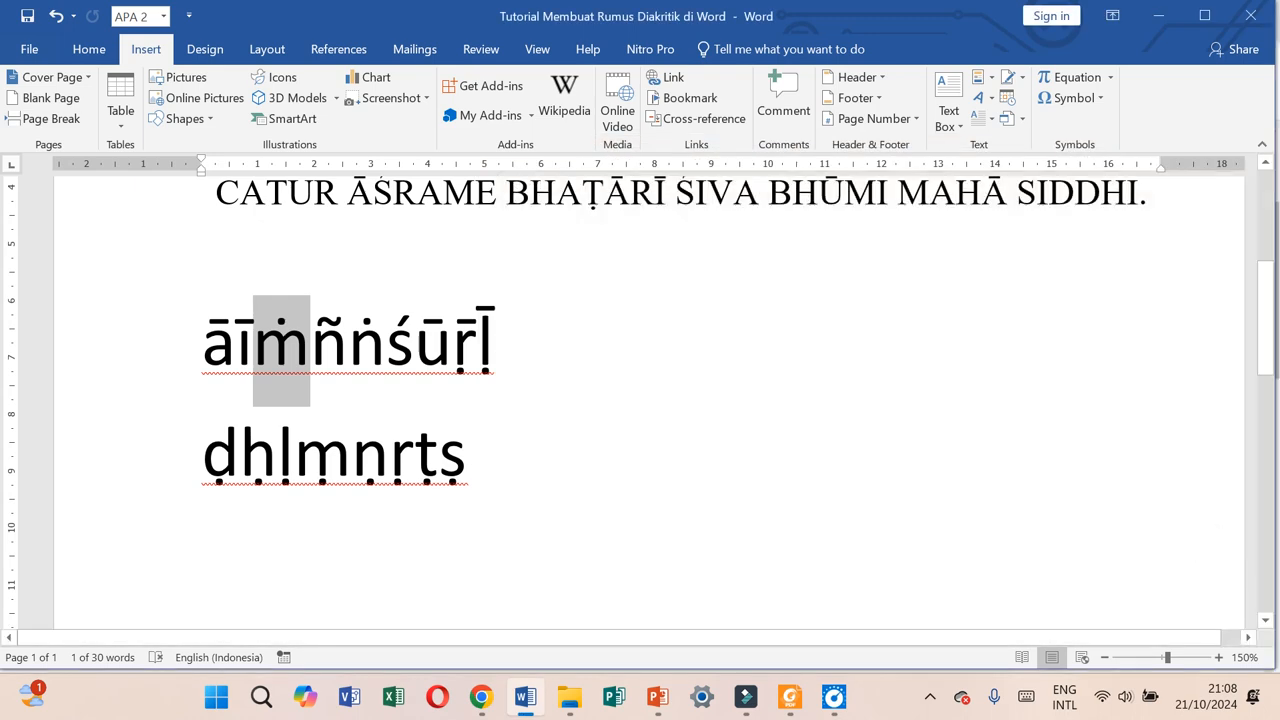
Select the letter ṃ in the second diacritic line, check its assigned shortcut key, and close both dialogs
{"action": "left_click", "coordinate": [318, 458]}
{"action": "key", "text": "shift+Right"}
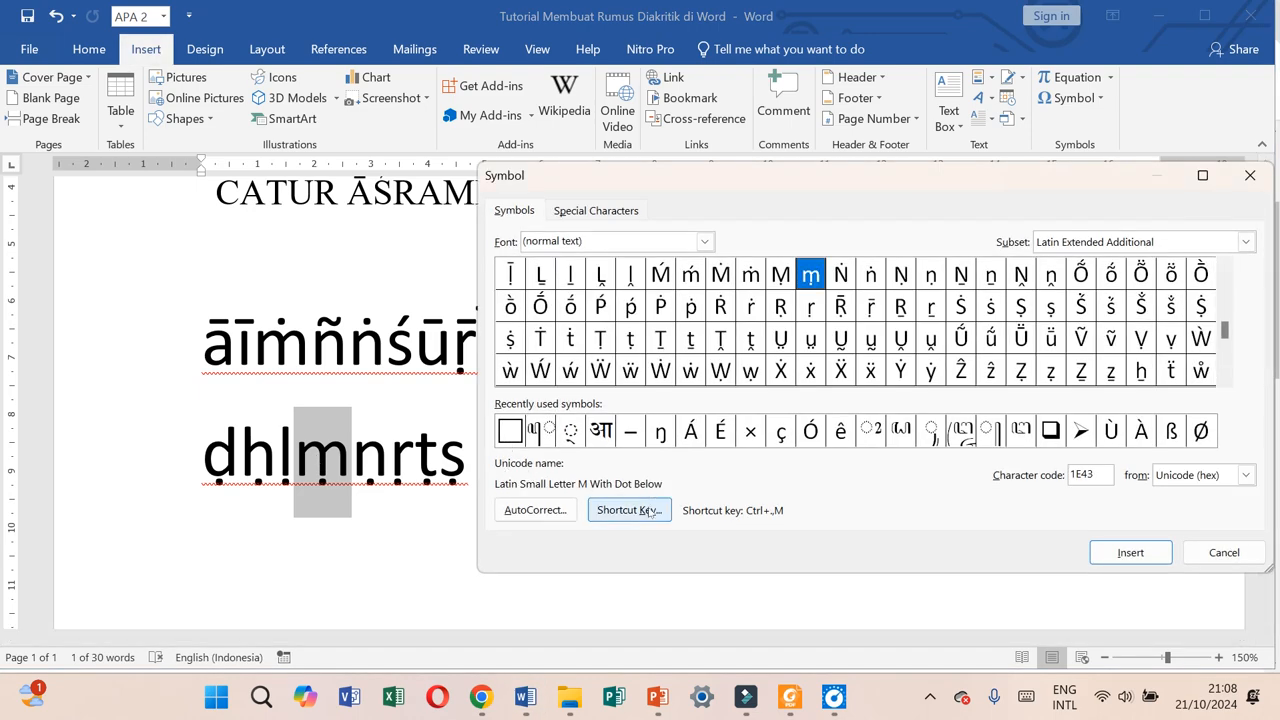
{"action": "left_click", "coordinate": [656, 510]}
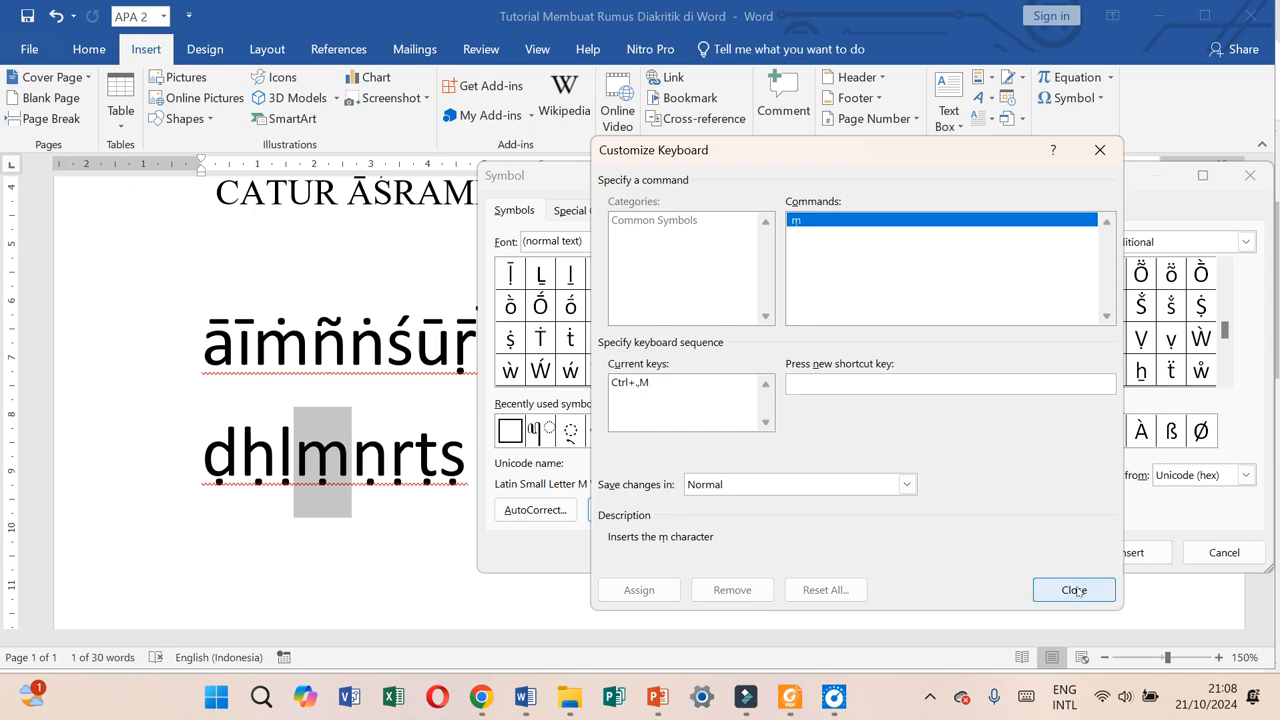
{"action": "left_click", "coordinate": [1073, 590]}
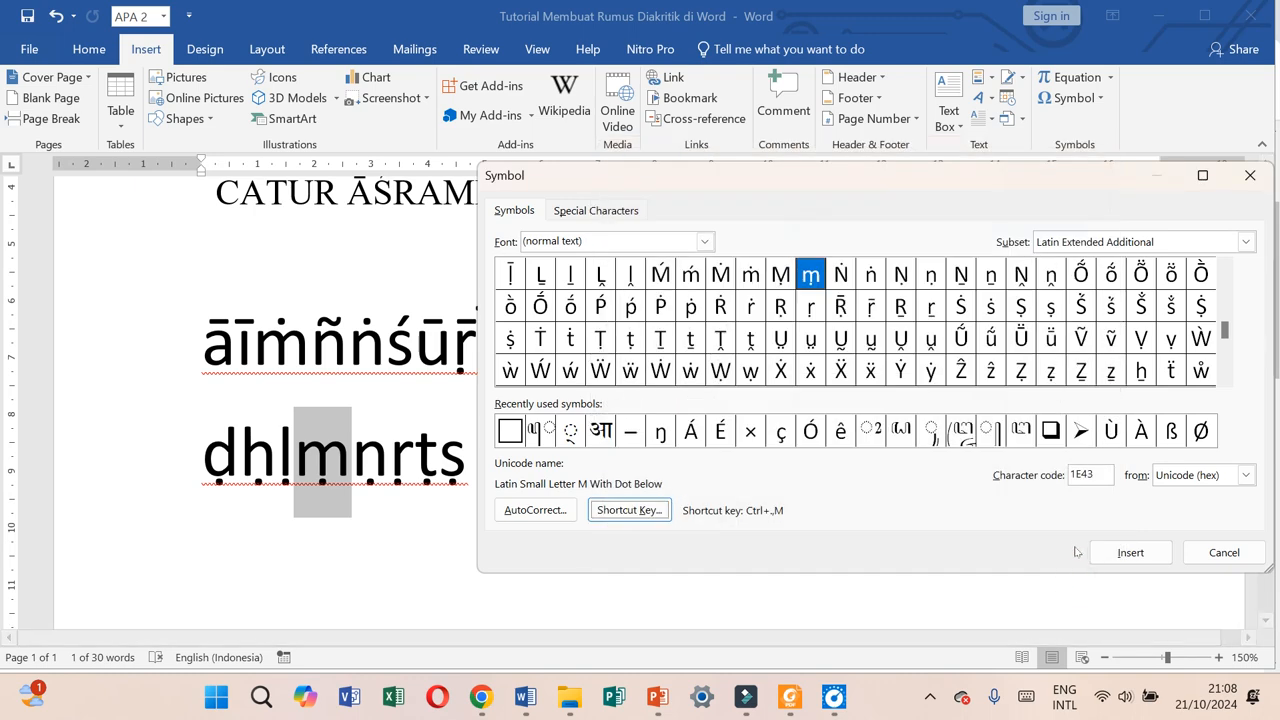
{"action": "left_click", "coordinate": [1213, 550]}
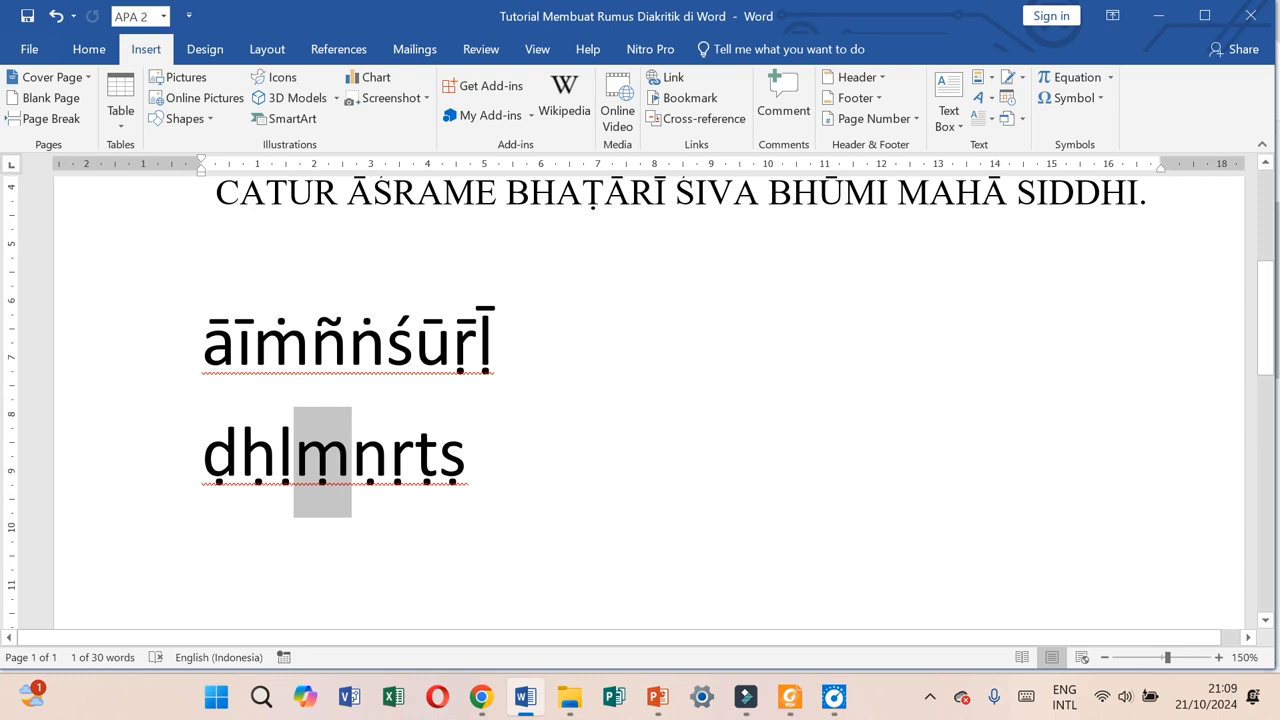
Highlight ṅ in the first diacritic line and ṇ in the second line alternately to compare the two letters
{"action": "key", "text": "Up"}
{"action": "key", "text": "Right"}
{"action": "key", "text": "Right"}
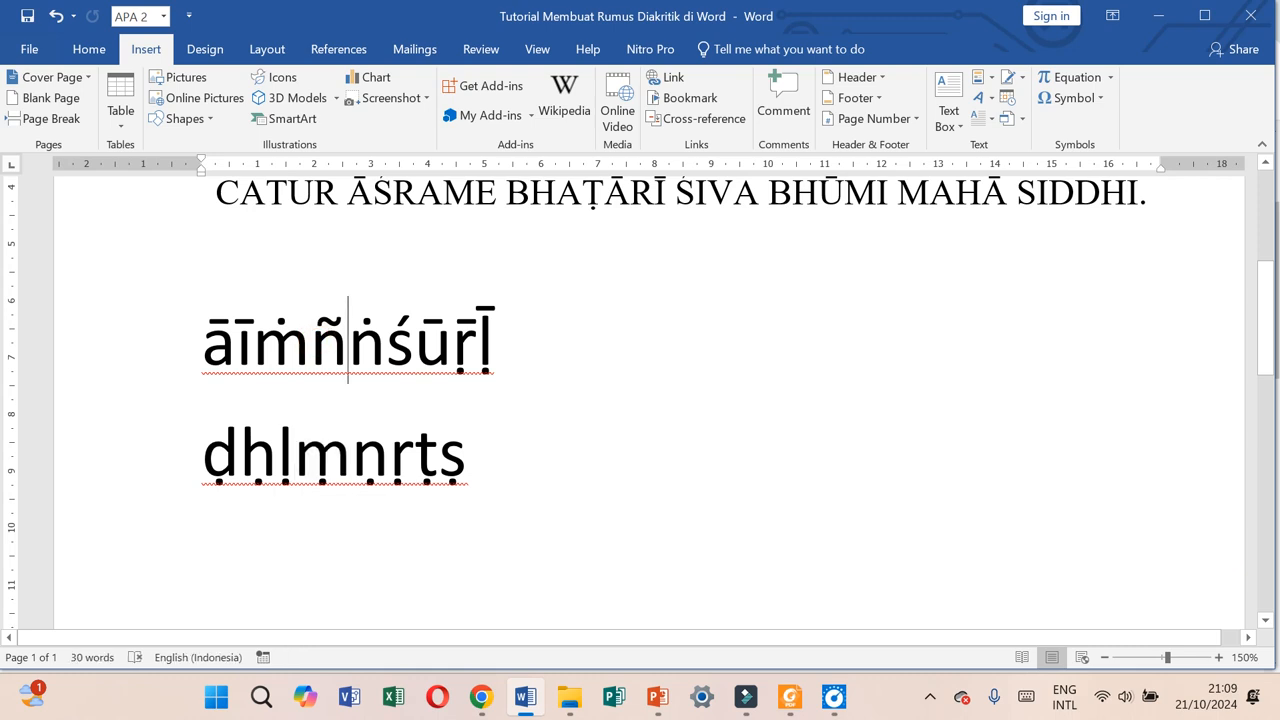
{"action": "key", "text": "shift+Left"}
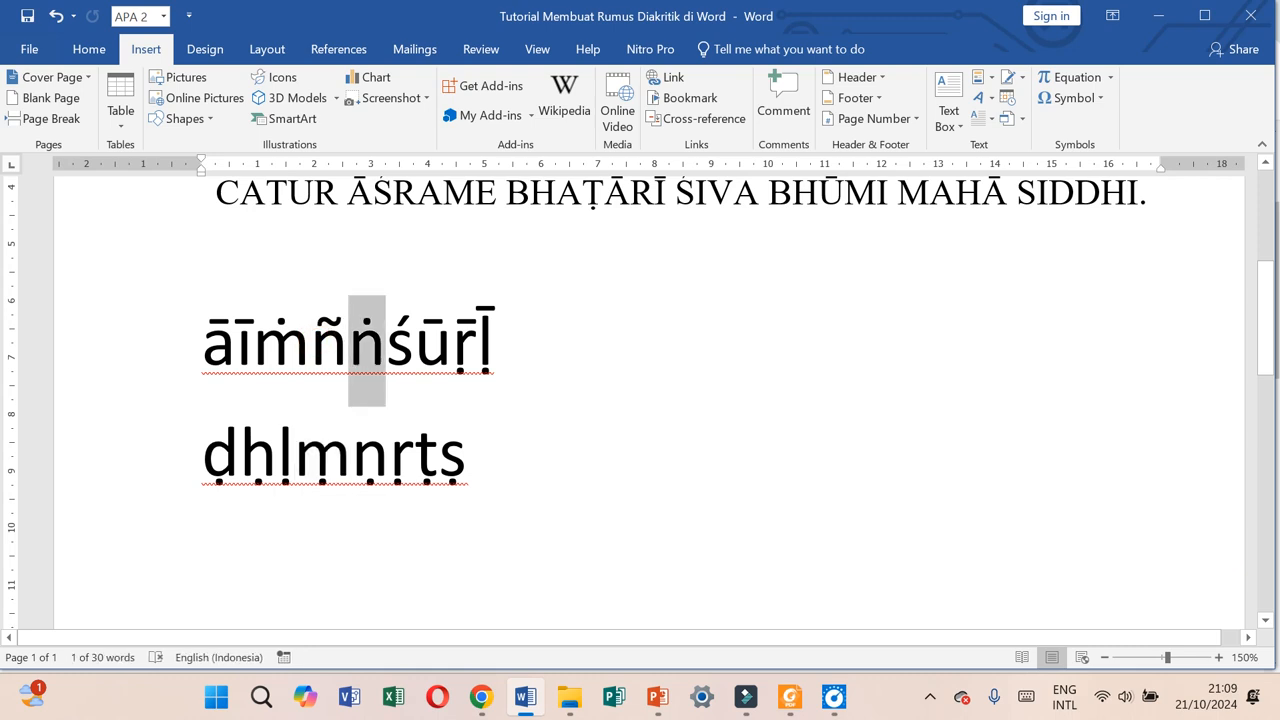
{"action": "key", "text": "Down"}
{"action": "key", "text": "shift+Left"}
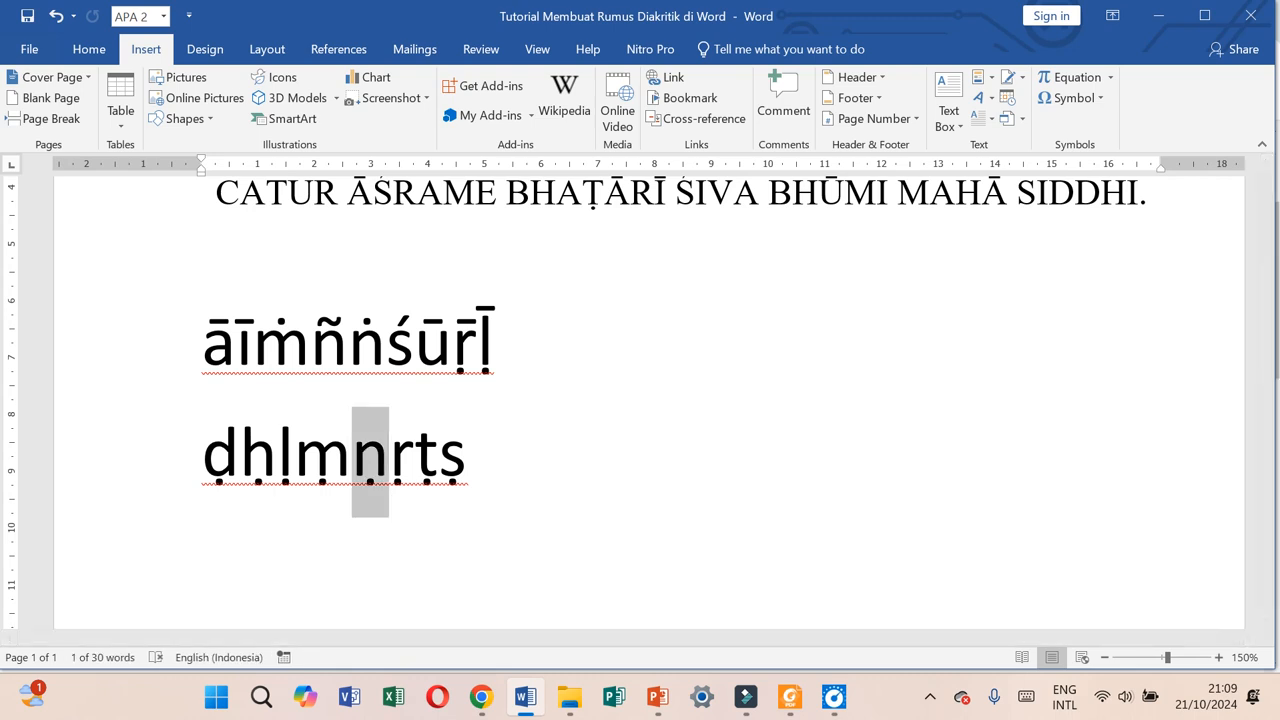
{"action": "key", "text": "Up"}
{"action": "key", "text": "shift+Right"}
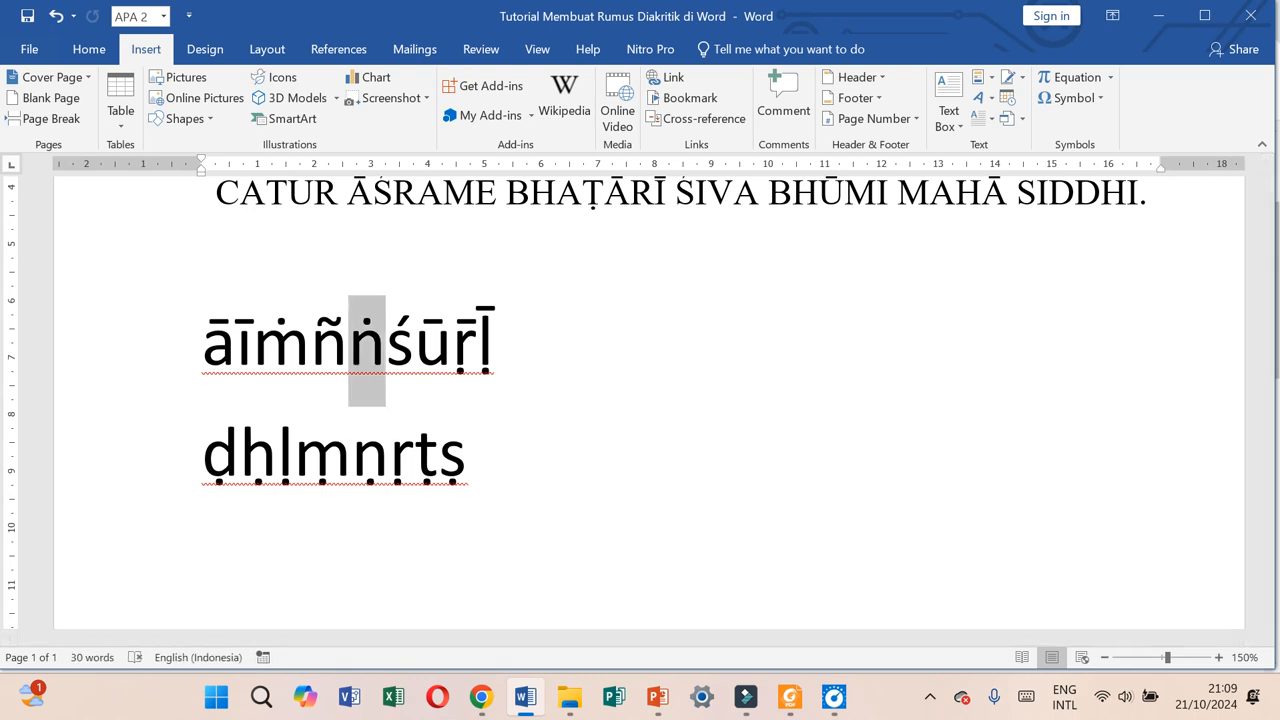
{"action": "key", "text": "Down"}
{"action": "key", "text": "shift+Left"}
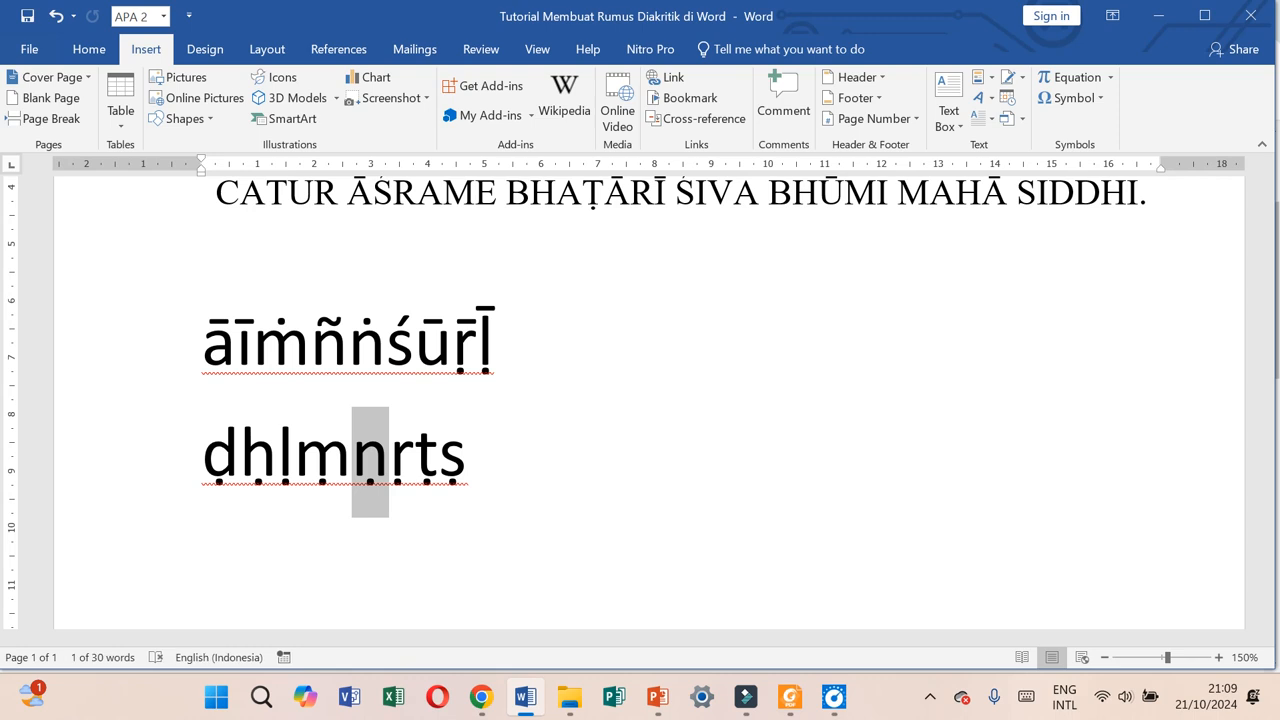
{"action": "key", "text": "Up"}
{"action": "key", "text": "shift+Right"}
{"action": "key", "text": "Down"}
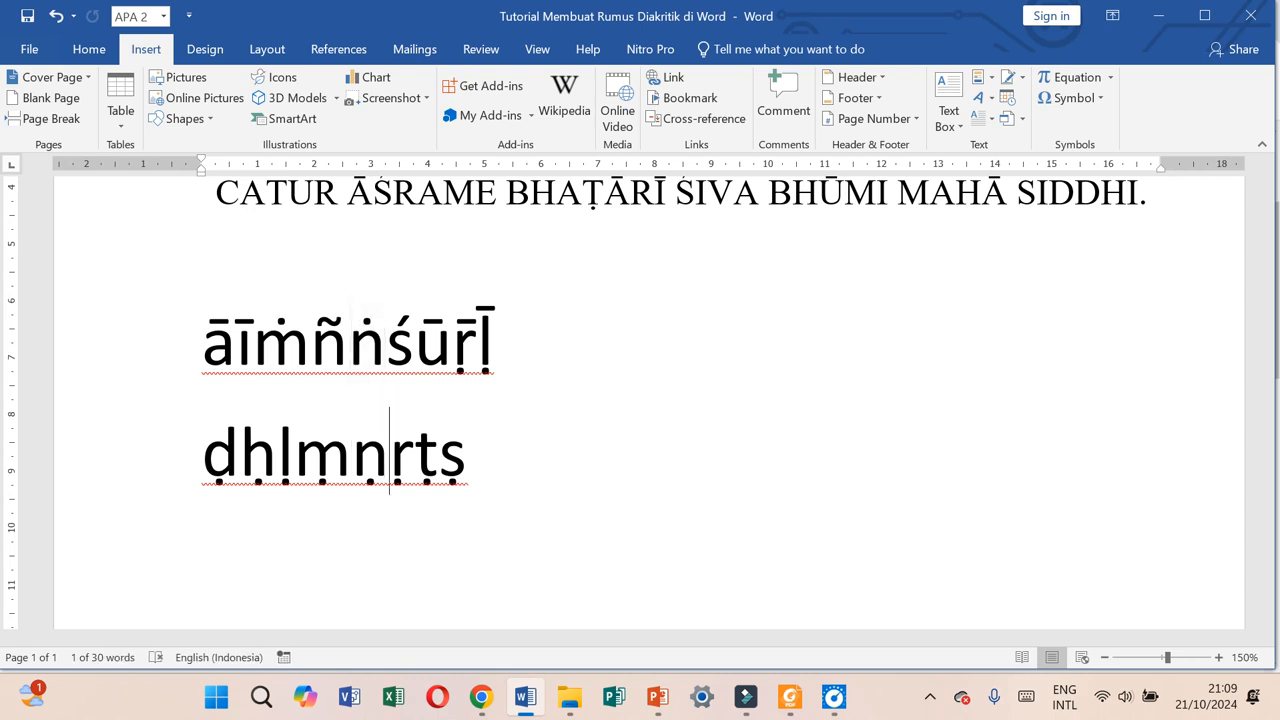
{"action": "key", "text": "shift+Left"}
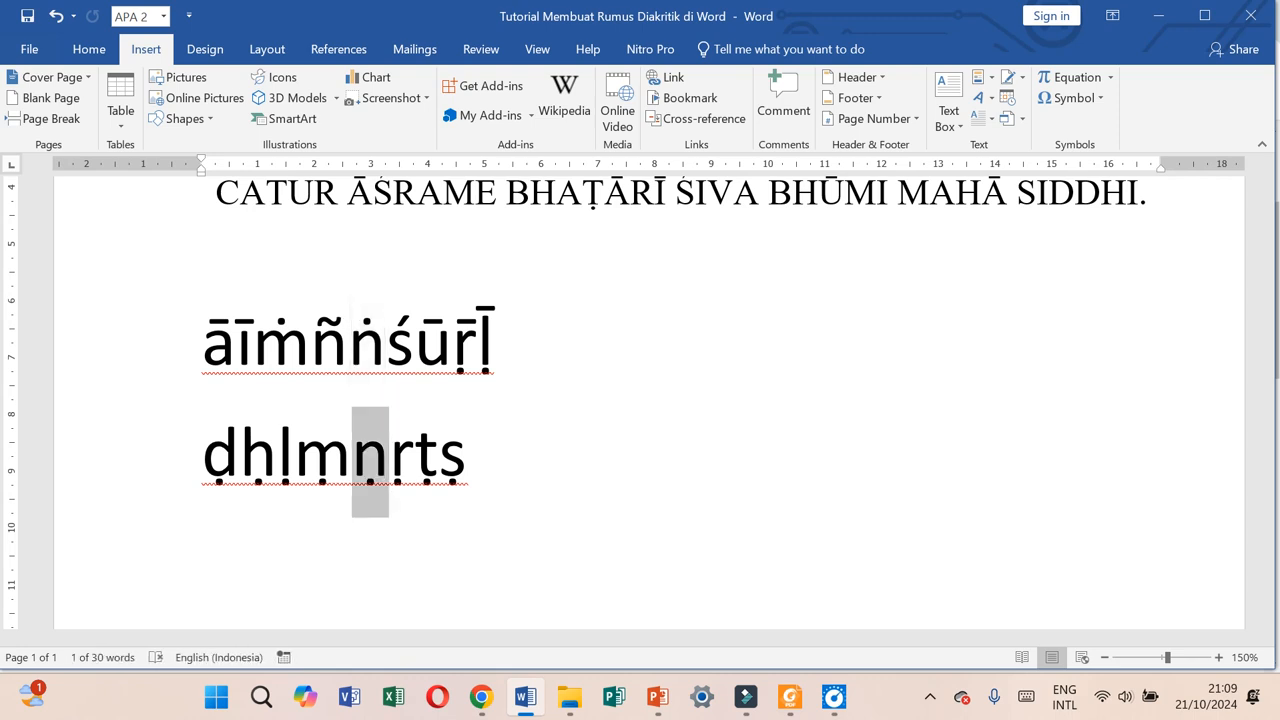
Highlight the letter ṛ in the second diacritic line and place the insertion point at the end of that line
{"action": "key", "text": "Right"}
{"action": "key", "text": "shift+Right"}
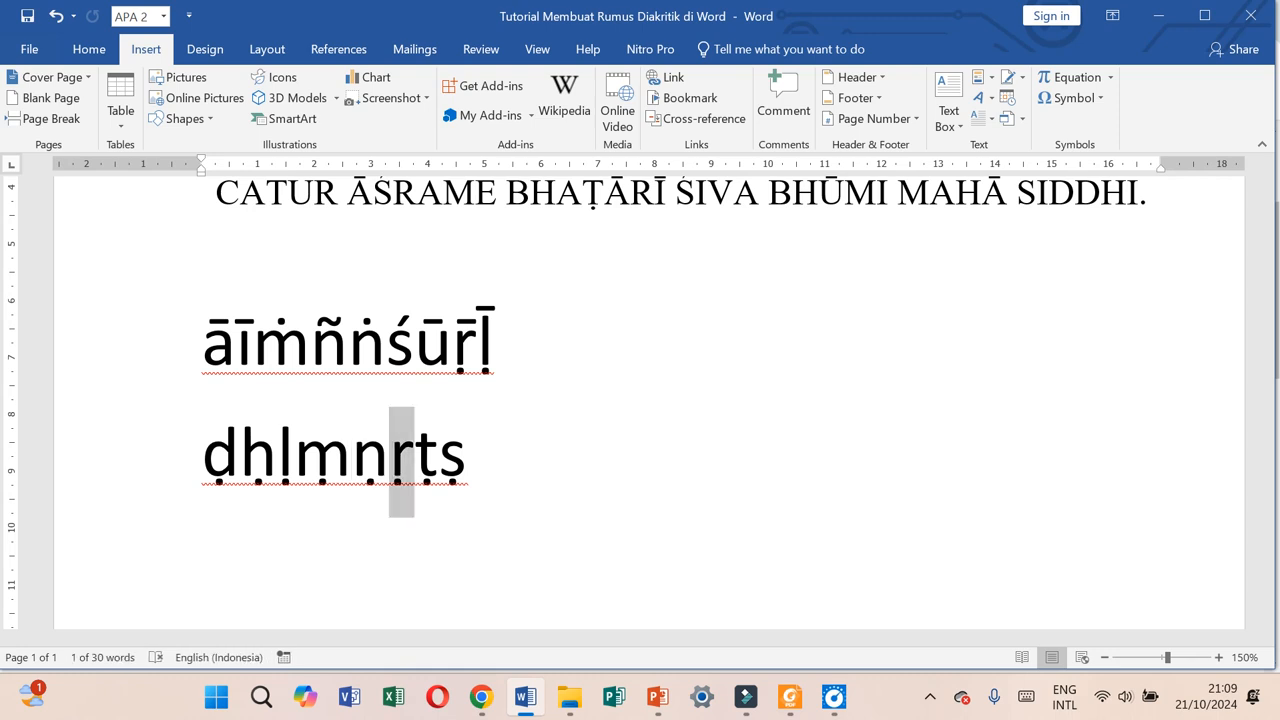
{"action": "key", "text": "Right"}
{"action": "key", "text": "Right"}
{"action": "key", "text": "Right"}
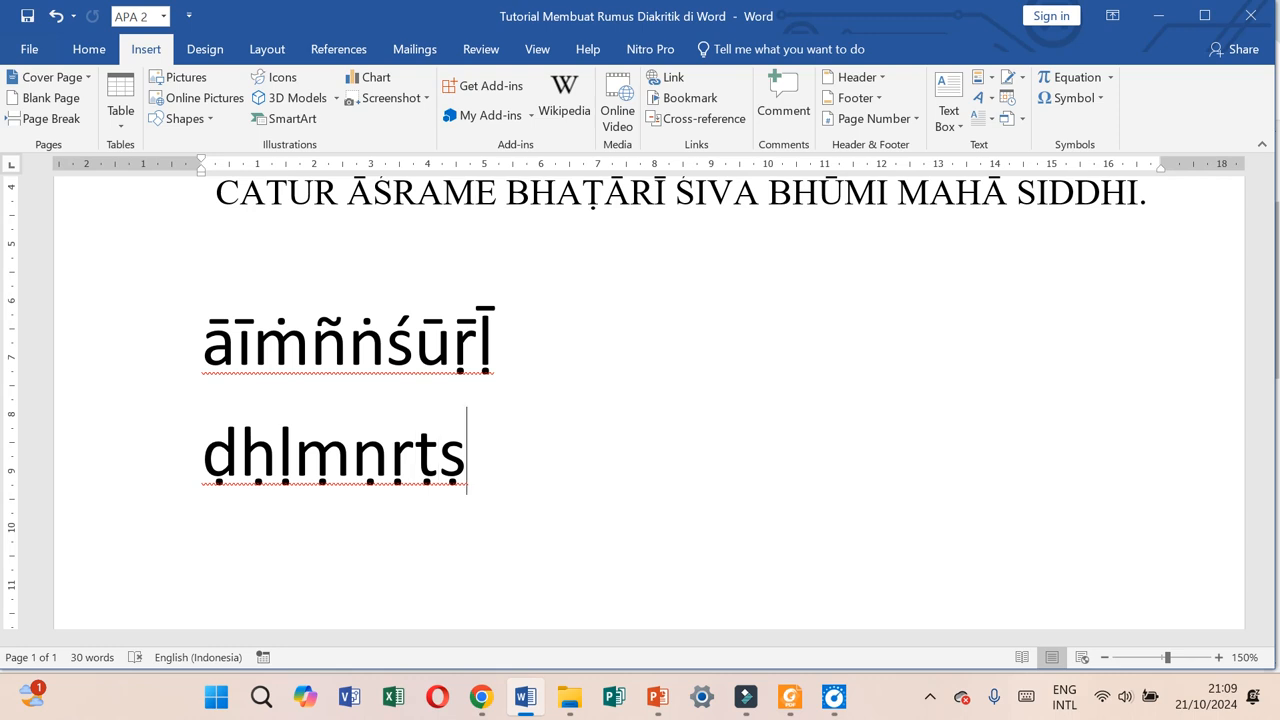
{"action": "type", "text": "r"}
{"action": "key", "text": "BackSpace"}
{"action": "type", "text": "ṝ"}
{"action": "key", "text": "BackSpace"}
Highlight the letter ṝ in the first diacritic line and move through that line to its end
{"action": "key", "text": "shift+Left"}
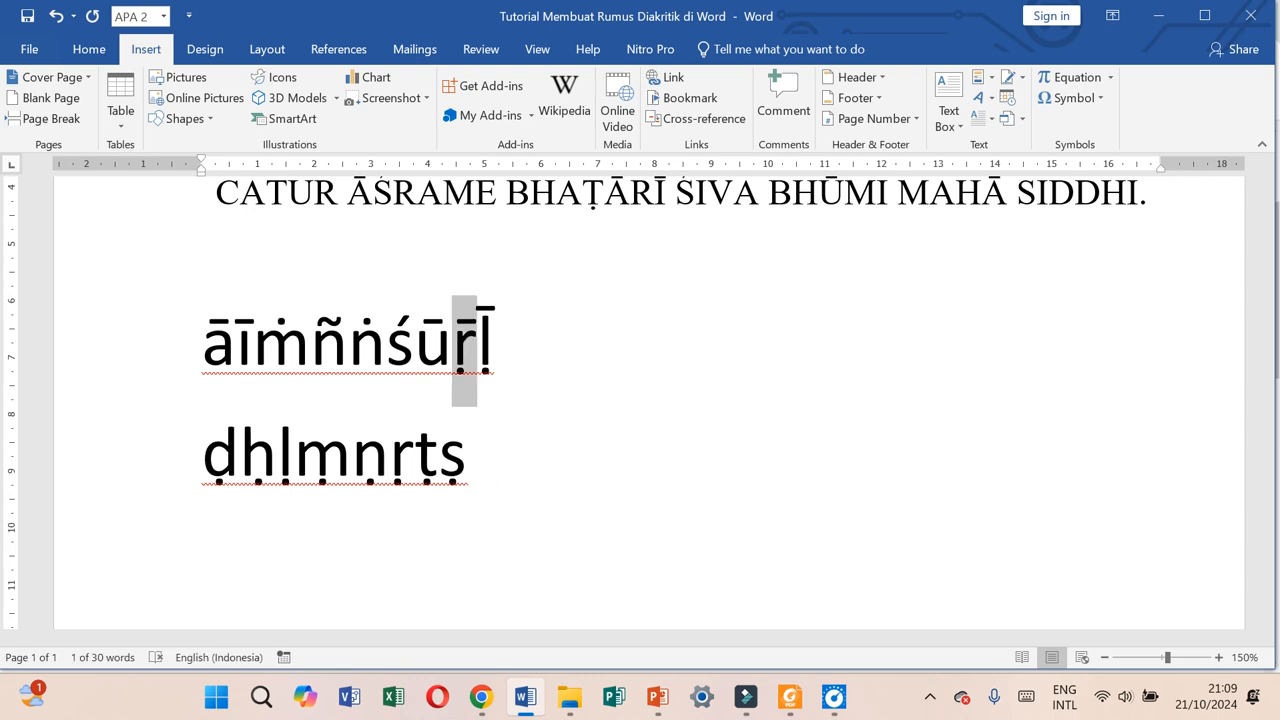
{"action": "key", "text": "Left"}
{"action": "key", "text": "Left"}
{"action": "key", "text": "Left"}
{"action": "key", "text": "Left"}
{"action": "key", "text": "Left"}
{"action": "key", "text": "Left"}
{"action": "key", "text": "Left"}
{"action": "key", "text": "Left"}
{"action": "key", "text": "Left"}
{"action": "key", "text": "Right"}
{"action": "key", "text": "Right"}
{"action": "key", "text": "Right"}
{"action": "key", "text": "Right"}
{"action": "key", "text": "Right"}
{"action": "key", "text": "Right"}
{"action": "key", "text": "Right"}
{"action": "key", "text": "Right"}
{"action": "key", "text": "Right"}
{"action": "key", "text": "Right"}
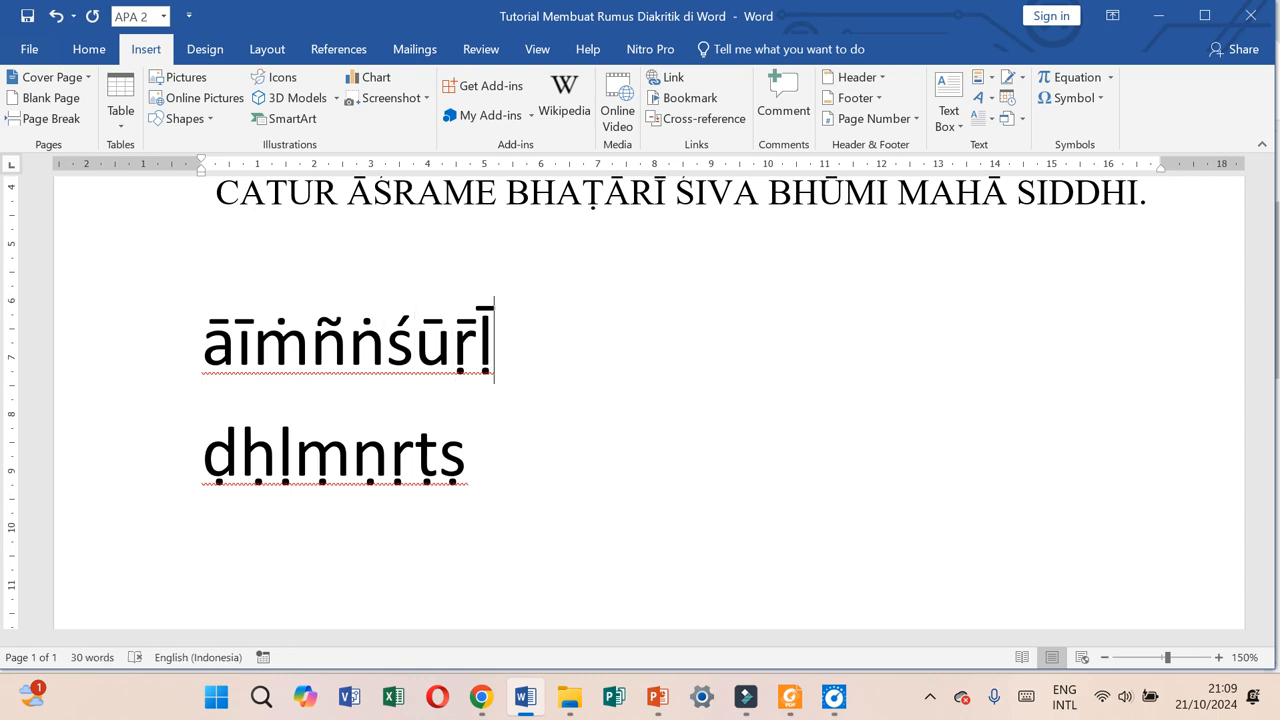
Highlight all letters of the first diacritic line, from ā to ḹ, to review the set
{"action": "key", "text": "Left"}
{"action": "key", "text": "Up"}
{"action": "key", "text": "Left"}
{"action": "key", "text": "Left"}
{"action": "key", "text": "Left"}
{"action": "key", "text": "Left"}
{"action": "key", "text": "Left"}
{"action": "key", "text": "Left"}
{"action": "key", "text": "Left"}
{"action": "key", "text": "Left"}
{"action": "key", "text": "Left"}
{"action": "key", "text": "shift+Down"}
{"action": "key", "text": "shift+Left"}
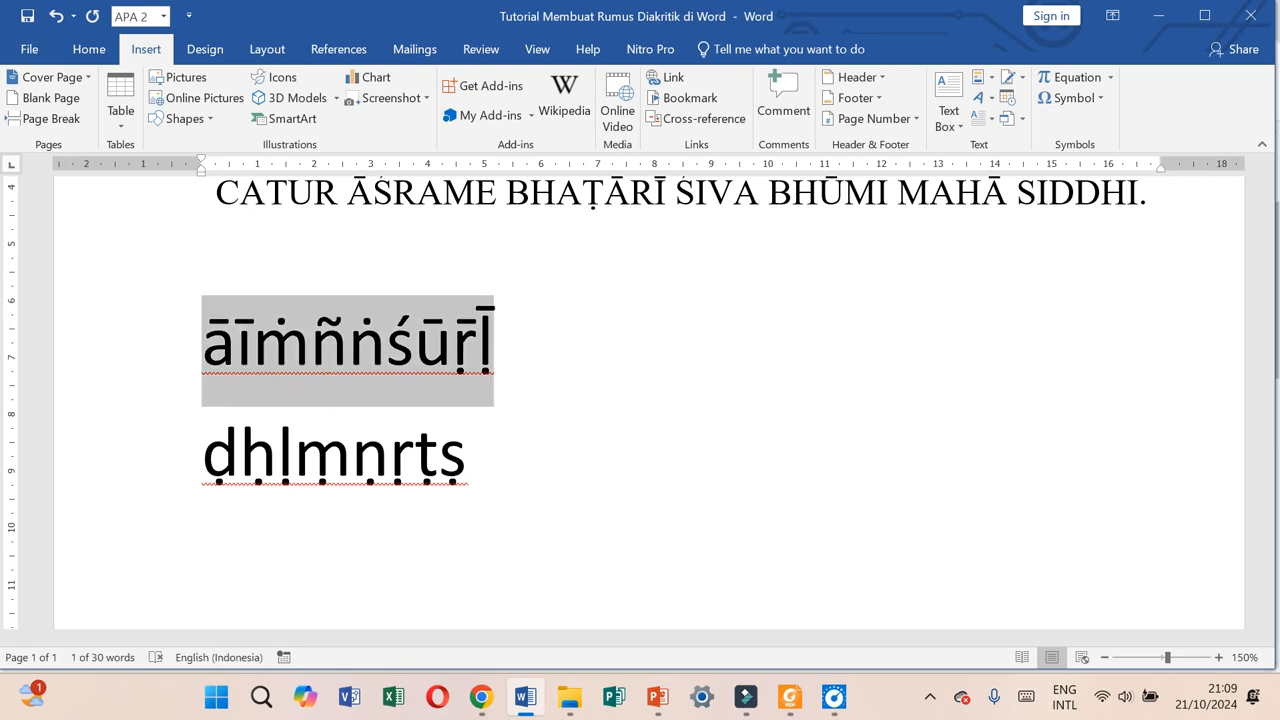
{"action": "key", "text": "Left"}
{"action": "key", "text": "shift+Right"}
{"action": "key", "text": "shift+Right"}
{"action": "key", "text": "shift+Right"}
{"action": "key", "text": "shift+Right"}
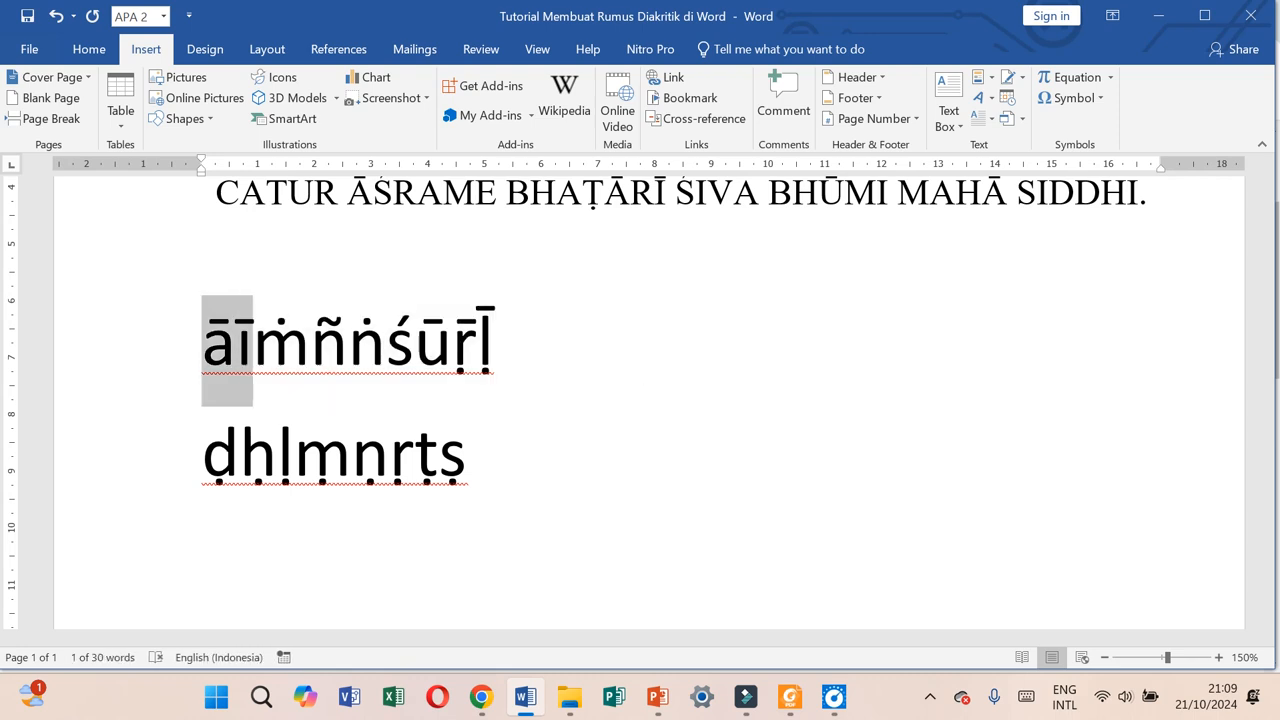
{"action": "key", "text": "shift+Right"}
{"action": "key", "text": "shift+Right"}
{"action": "key", "text": "shift+Right"}
{"action": "key", "text": "shift+Right"}
{"action": "key", "text": "shift+Right"}
{"action": "key", "text": "shift+Right"}
{"action": "key", "text": "shift+Right"}
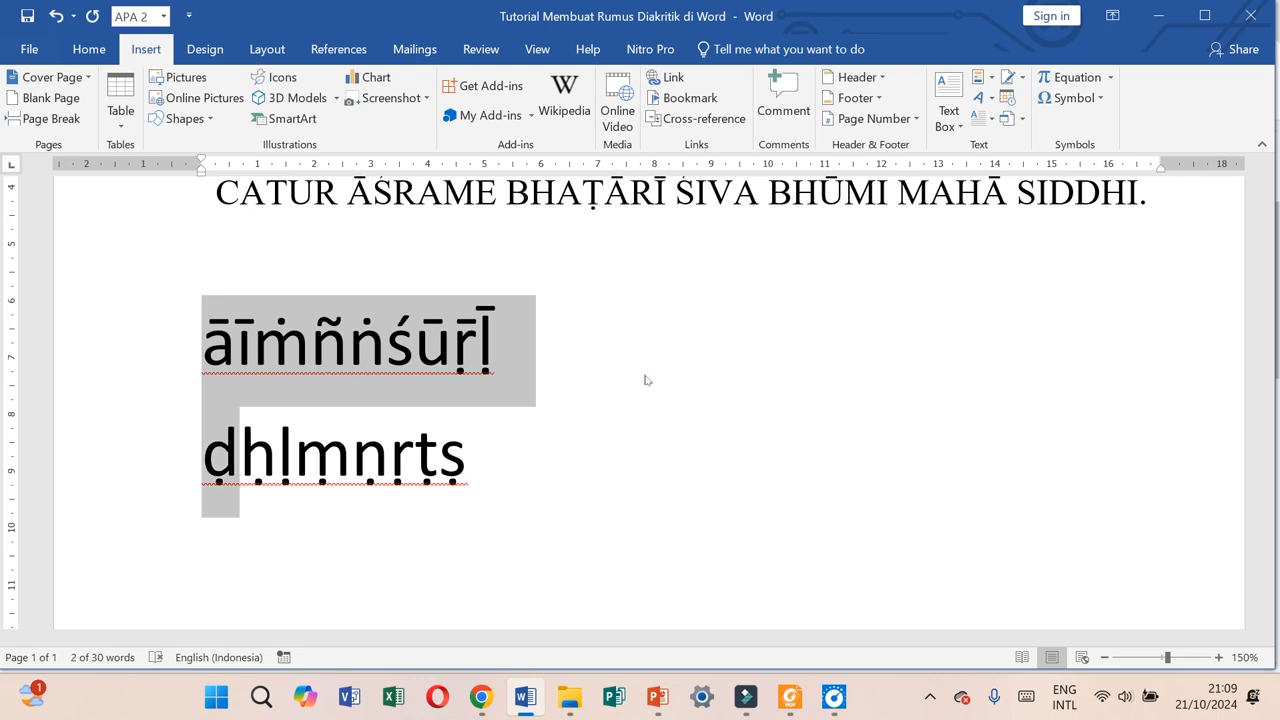
Highlight the letters of the second diacritic line starting from ḍ, and leave the insertion point before ṣ
{"action": "key", "text": "Left"}
{"action": "key", "text": "Down"}
{"action": "key", "text": "shift+Right"}
{"action": "key", "text": "shift+Right"}
{"action": "key", "text": "shift+Right"}
{"action": "key", "text": "shift+Right"}
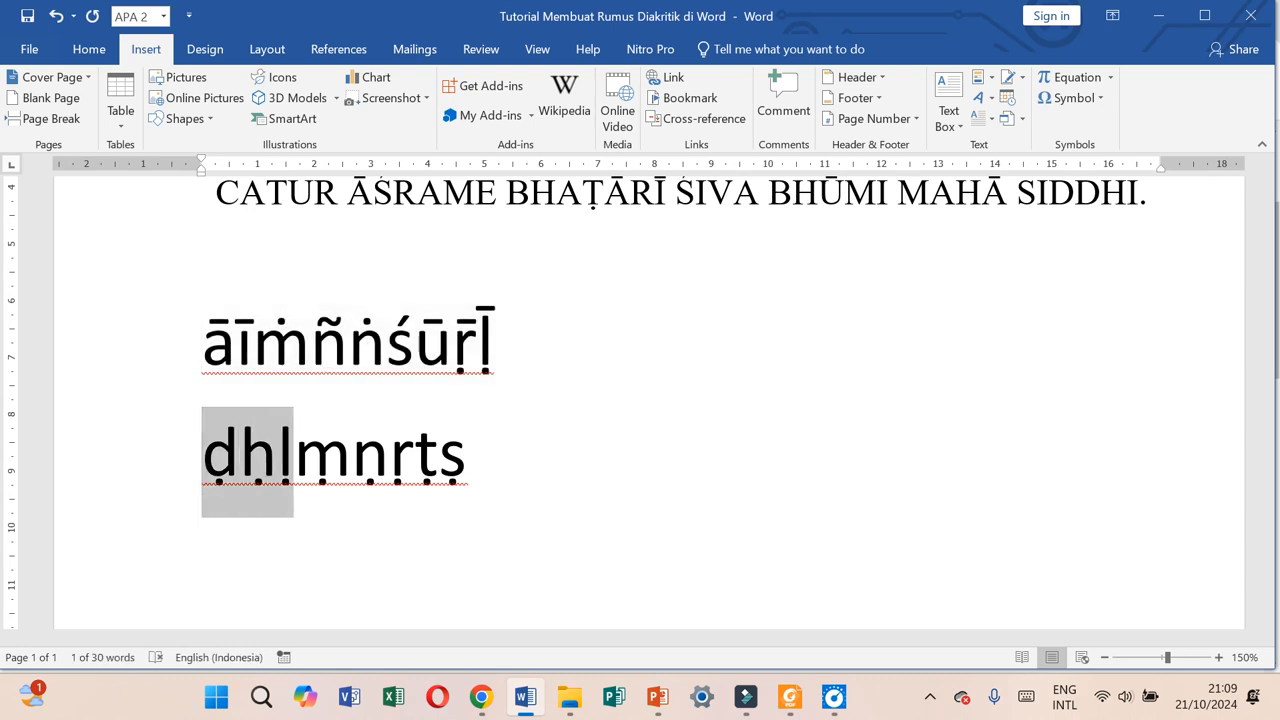
{"action": "key", "text": "shift+Right"}
{"action": "key", "text": "shift+Right"}
{"action": "key", "text": "shift+Right"}
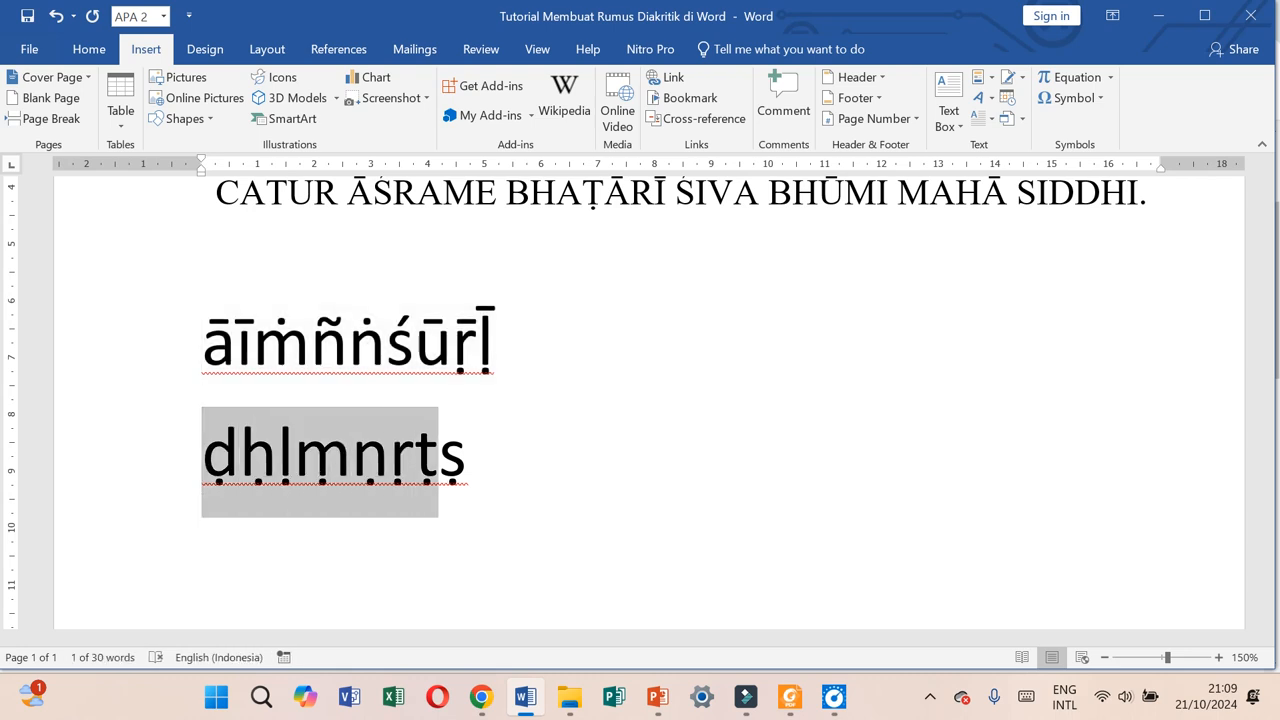
{"action": "key", "text": "End"}
{"action": "key", "text": "Left"}
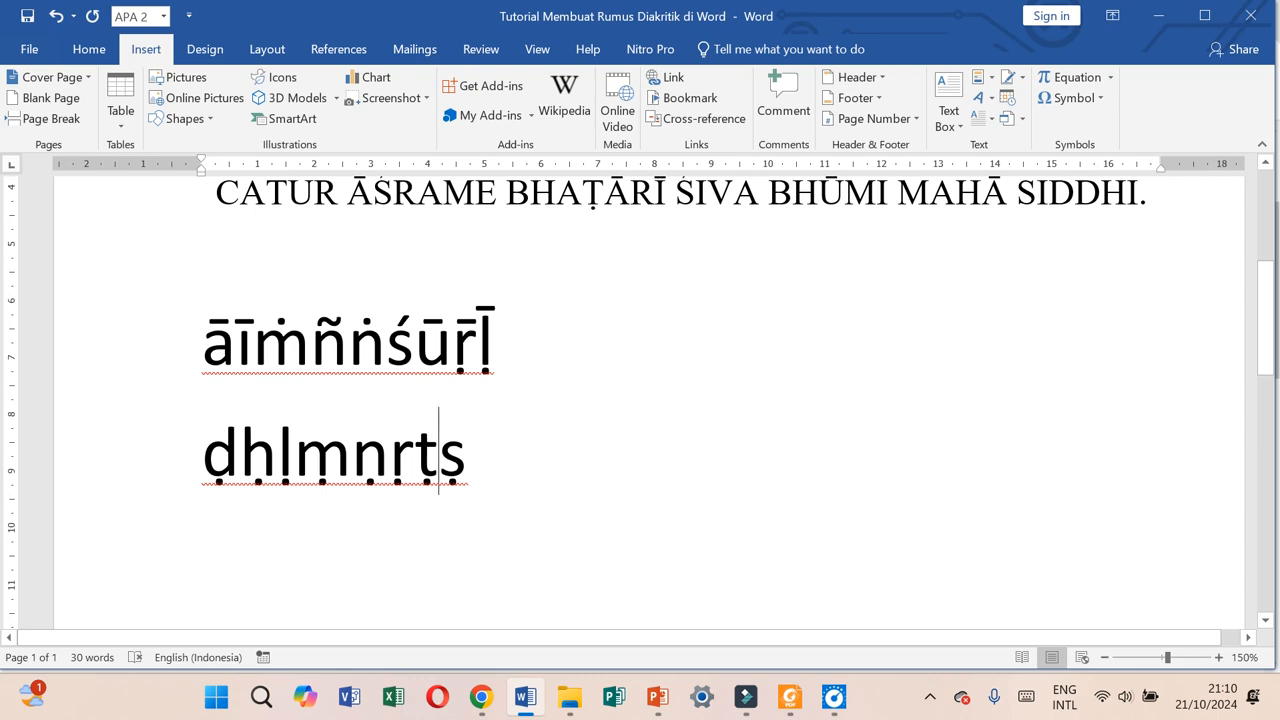
Select both diacritic lines below the mantra text, and switch to the Lexilogos Sanskrit keyboard page in Chrome
{"action": "scroll", "coordinate": [640, 400], "scroll_direction": "up", "scroll_amount": 3}
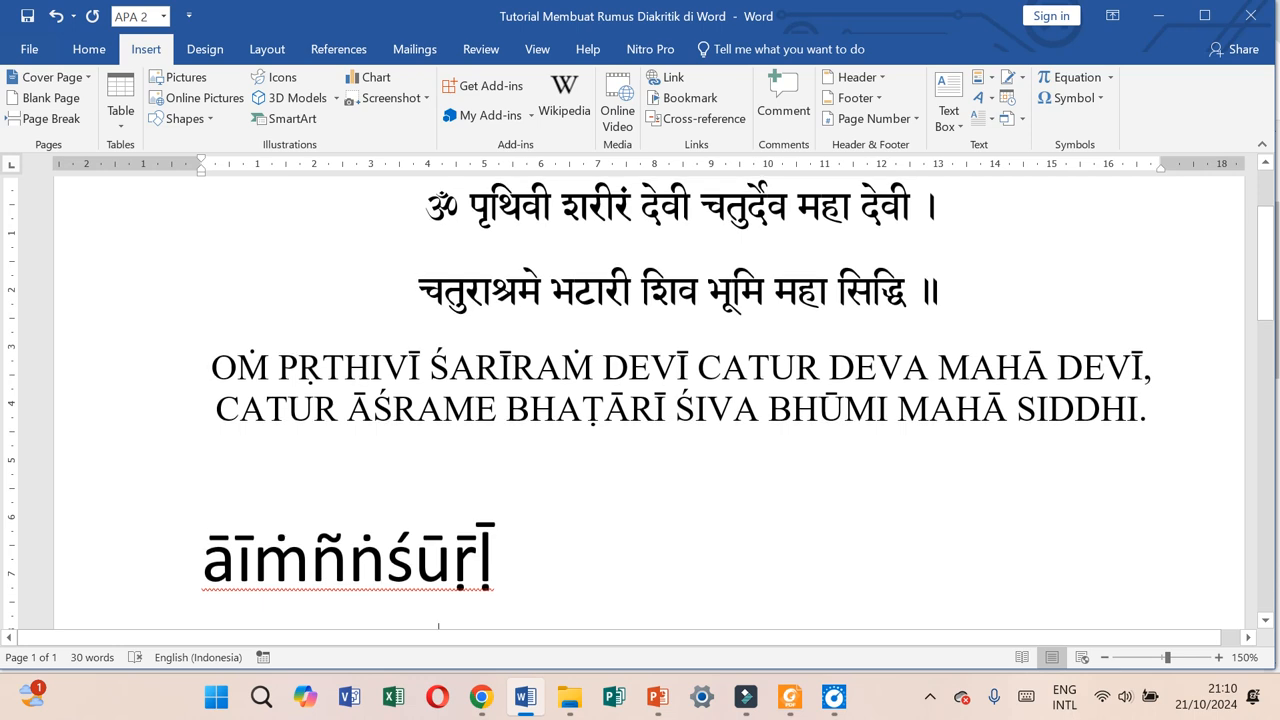
{"action": "scroll", "coordinate": [640, 400], "scroll_direction": "down", "scroll_amount": 2}
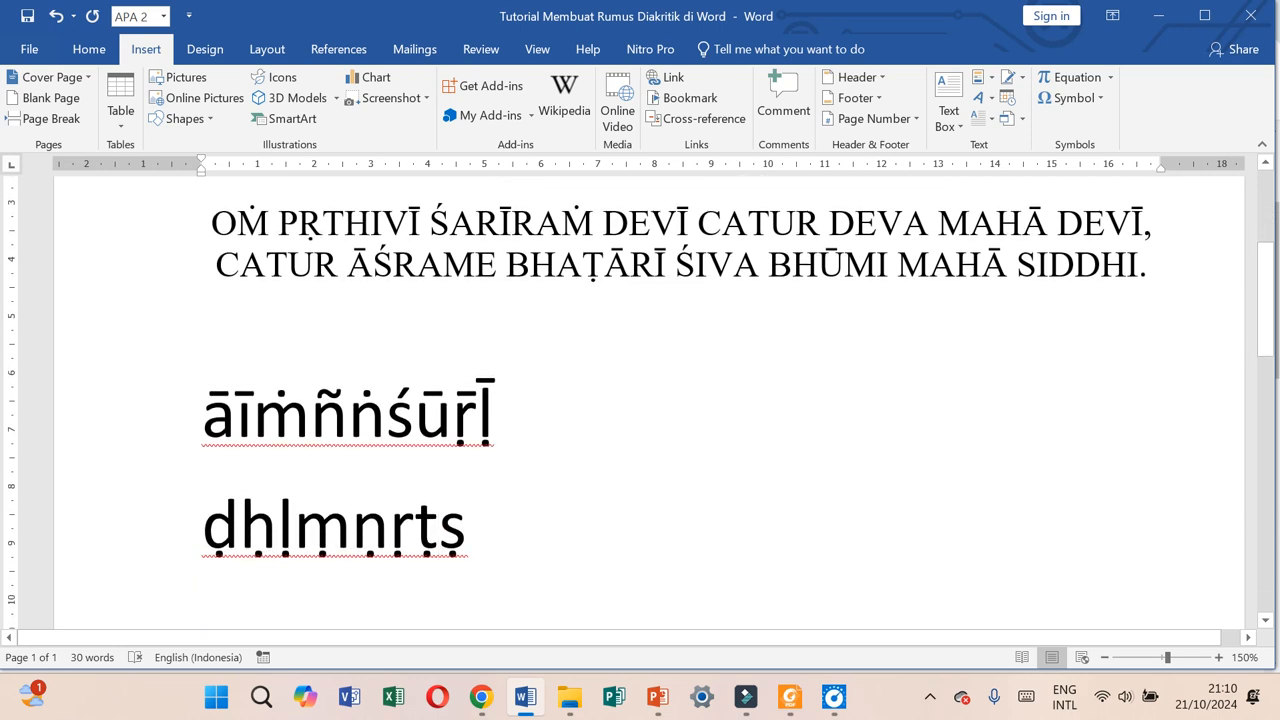
{"action": "scroll", "coordinate": [640, 400], "scroll_direction": "down", "scroll_amount": 1}
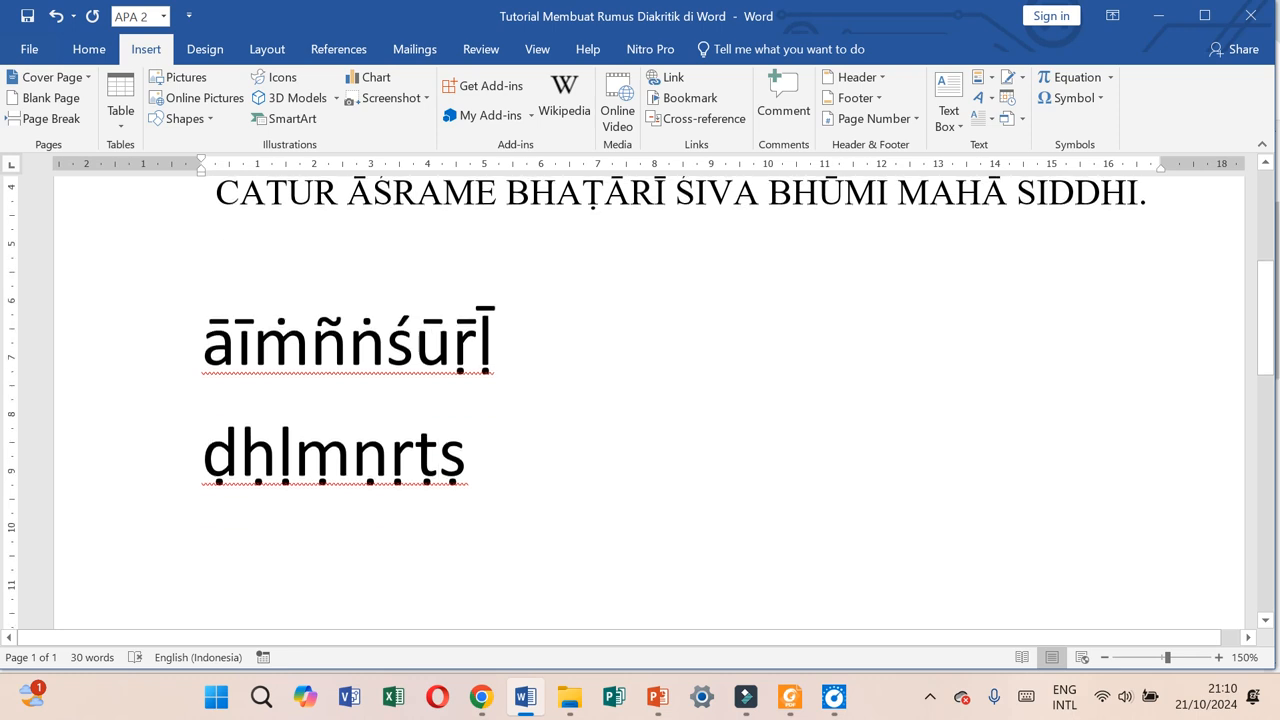
{"action": "scroll", "coordinate": [640, 400], "scroll_direction": "up", "scroll_amount": 1}
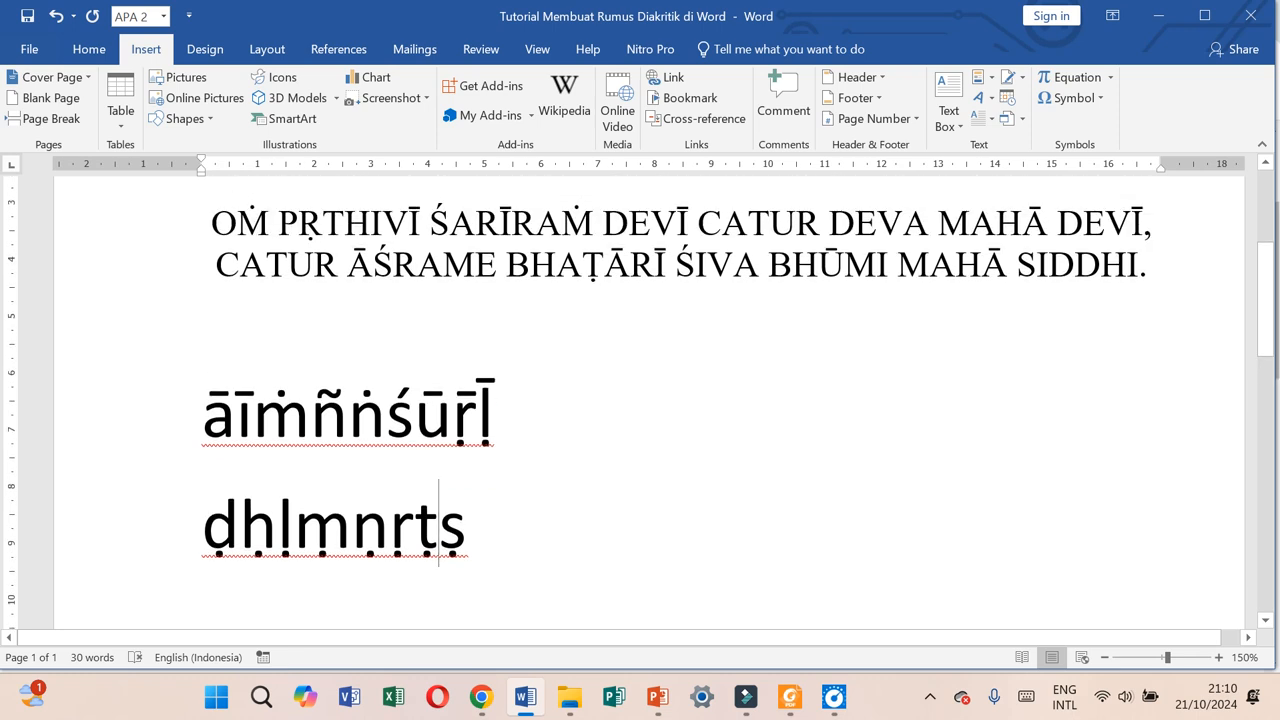
{"action": "left_click", "coordinate": [200, 400]}
{"action": "left_click_drag", "start_coordinate": [205, 401], "coordinate": [480, 545]}
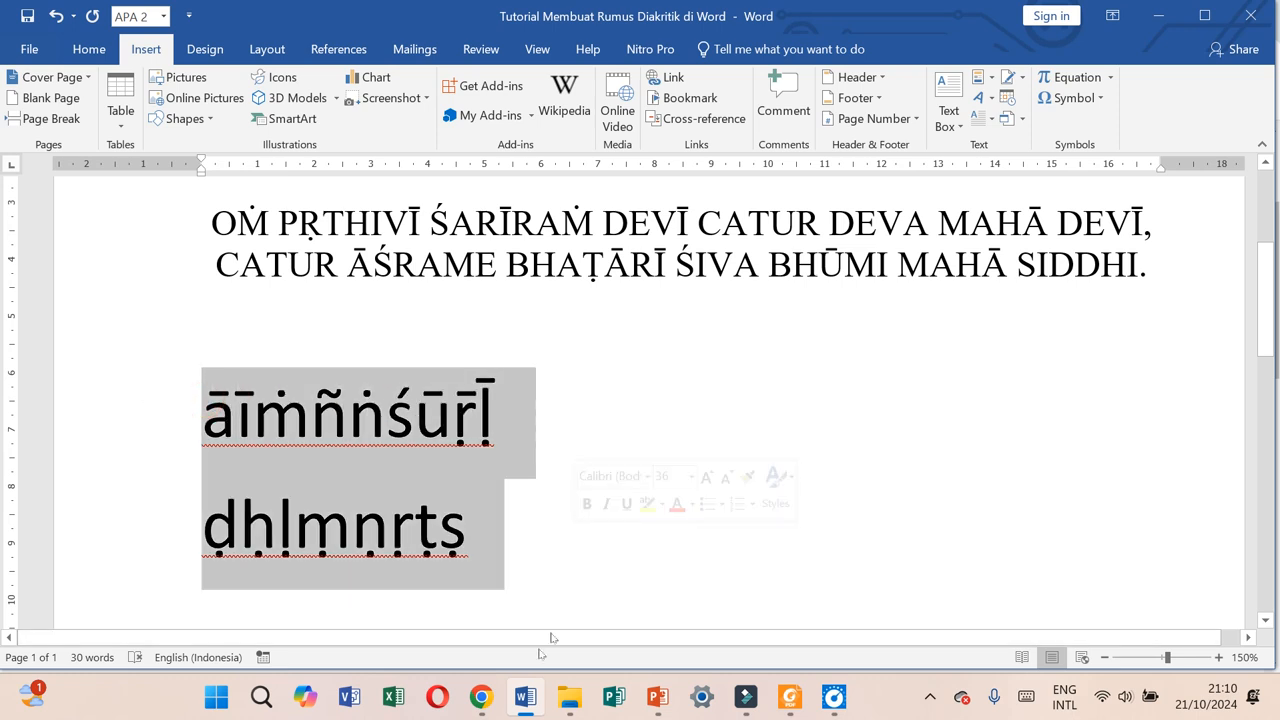
{"action": "left_click", "coordinate": [495, 706]}
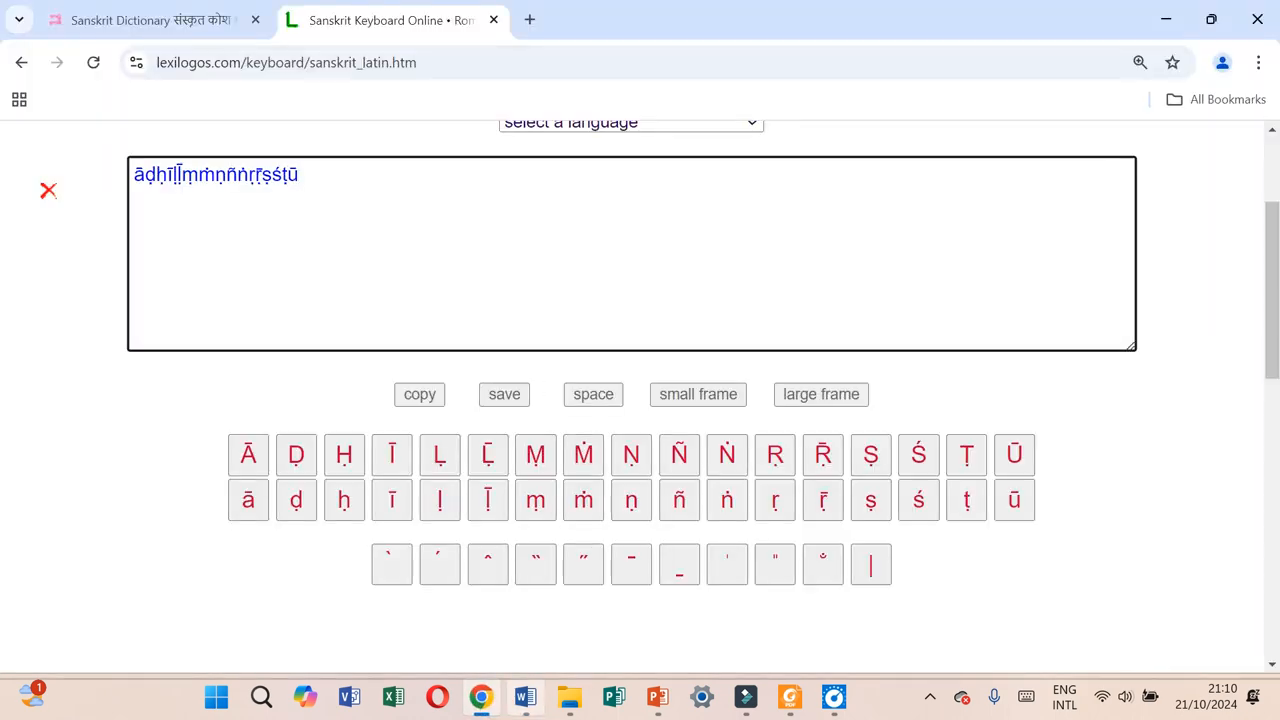
Replace the letters in the online Sanskrit keyboard's text area with the word śīva, including its diacritic letters ś and ī
{"action": "scroll", "coordinate": [342, 230], "scroll_direction": "up", "scroll_amount": 2}
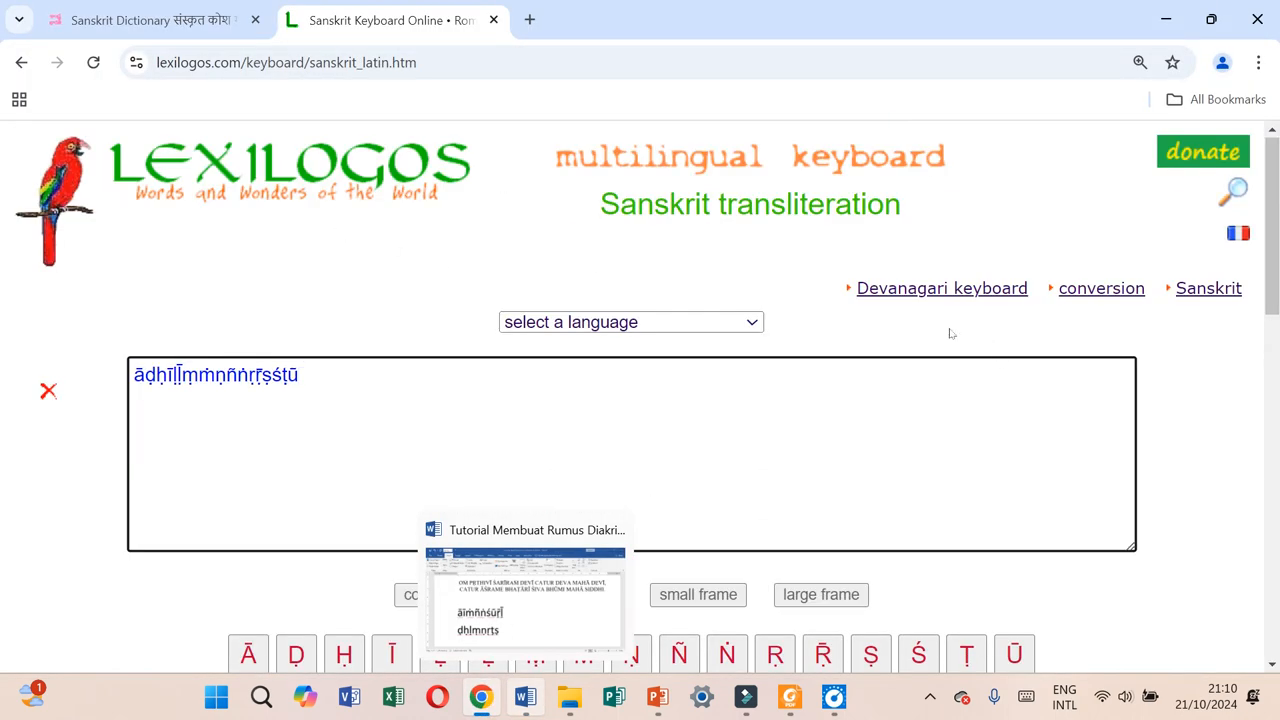
{"action": "scroll", "coordinate": [575, 290], "scroll_direction": "down", "scroll_amount": 2}
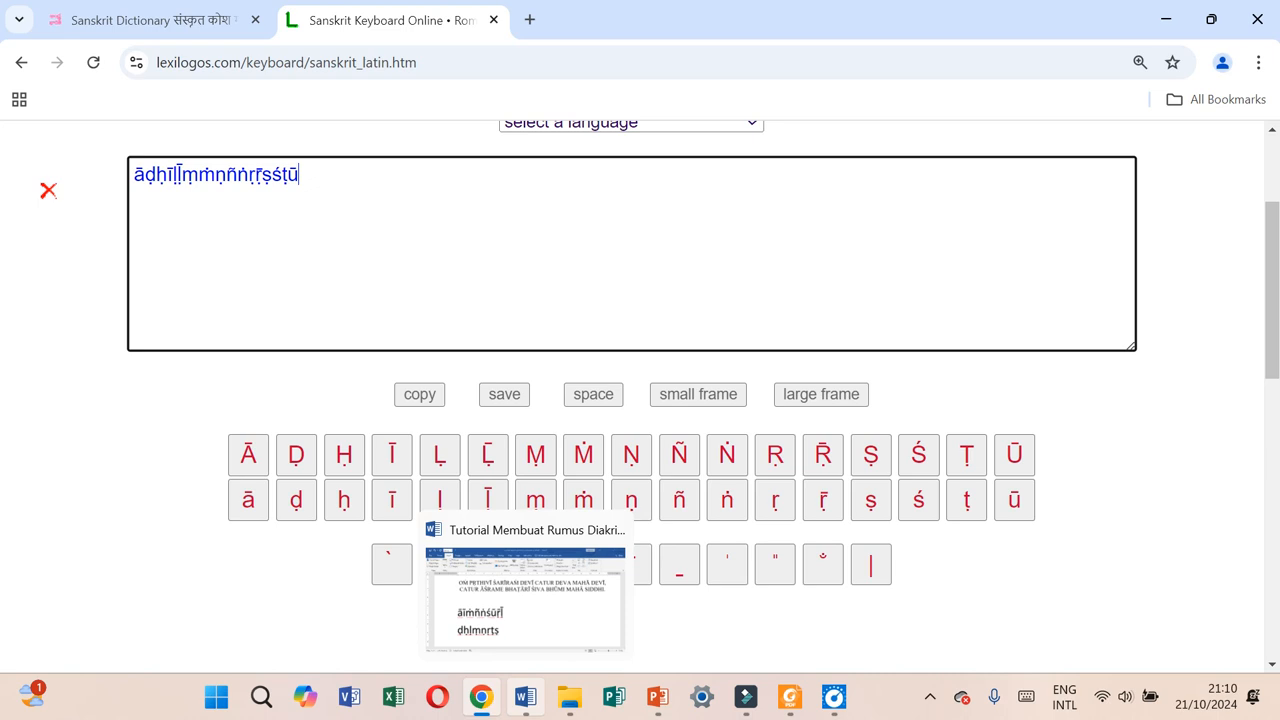
{"action": "triple_click", "coordinate": [354, 191]}
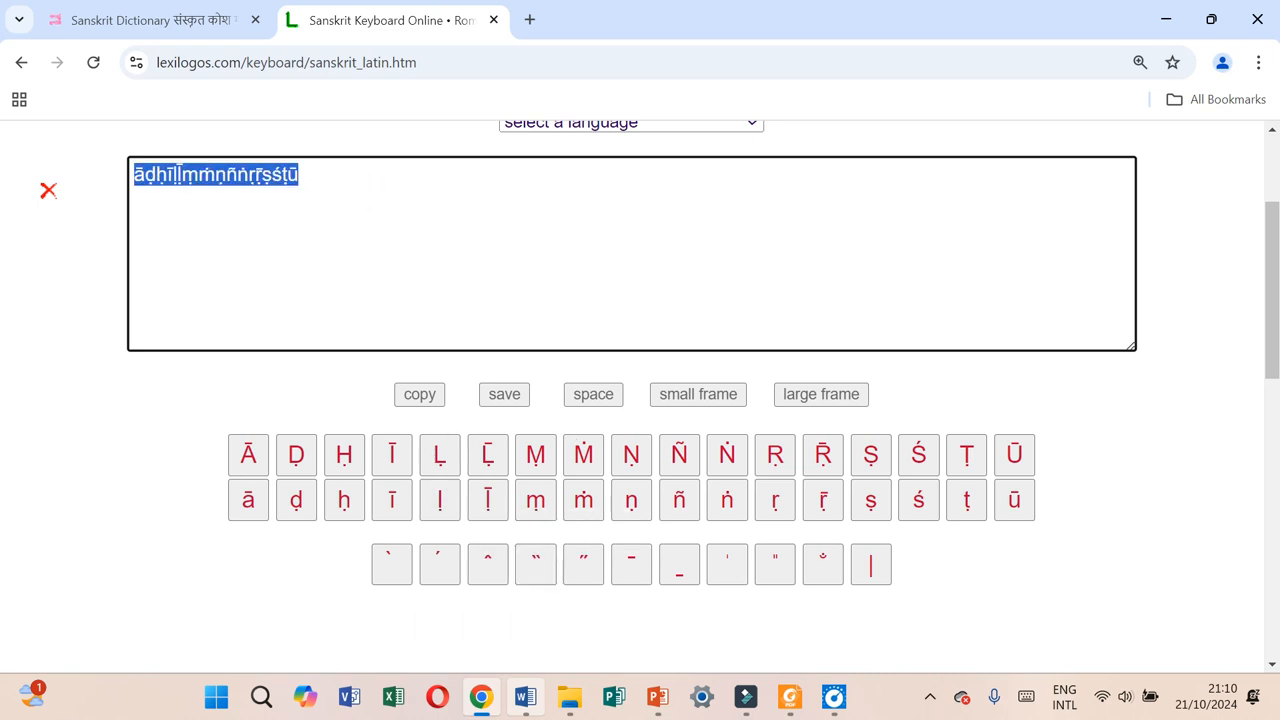
{"action": "key", "text": "BackSpace"}
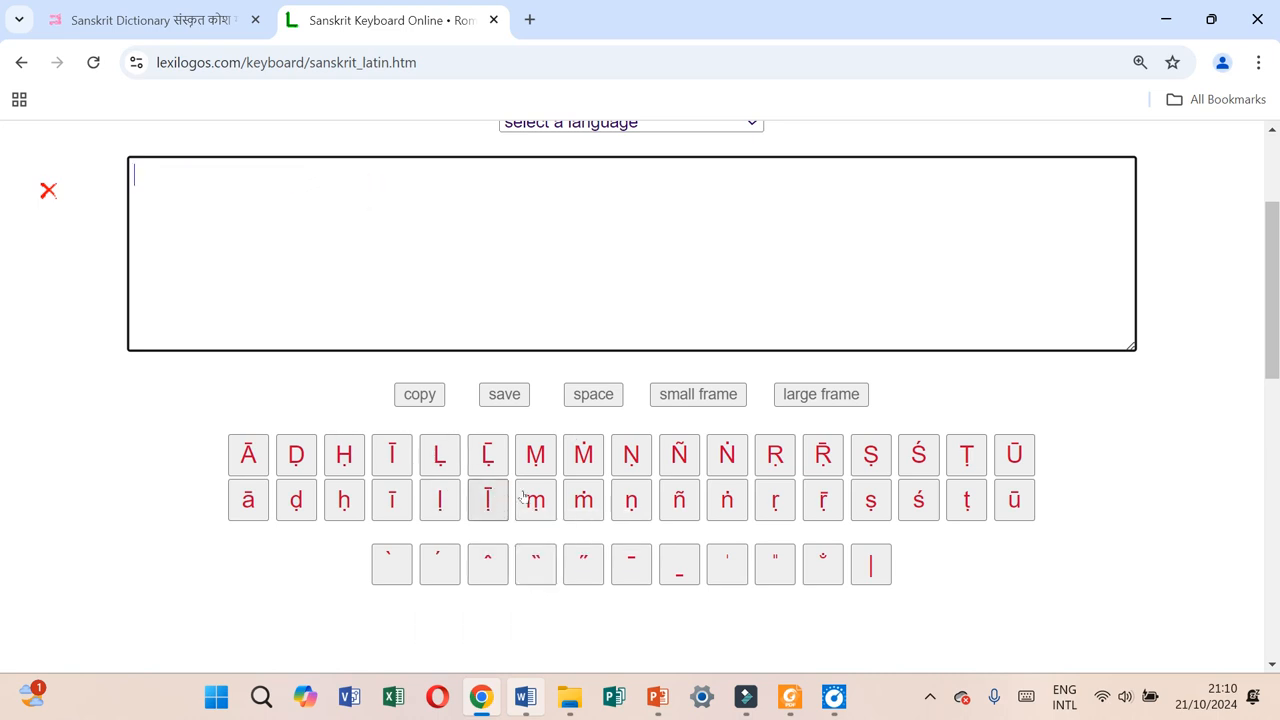
{"action": "left_click", "coordinate": [913, 503]}
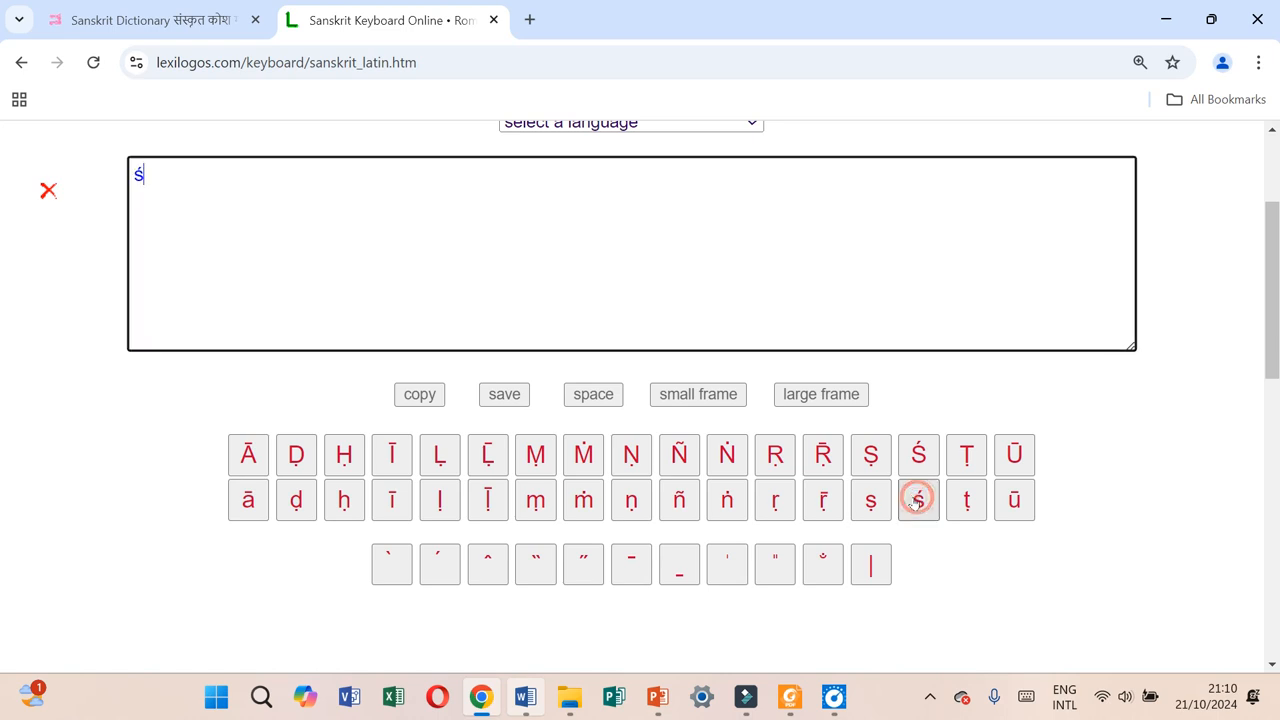
{"action": "left_click", "coordinate": [392, 503]}
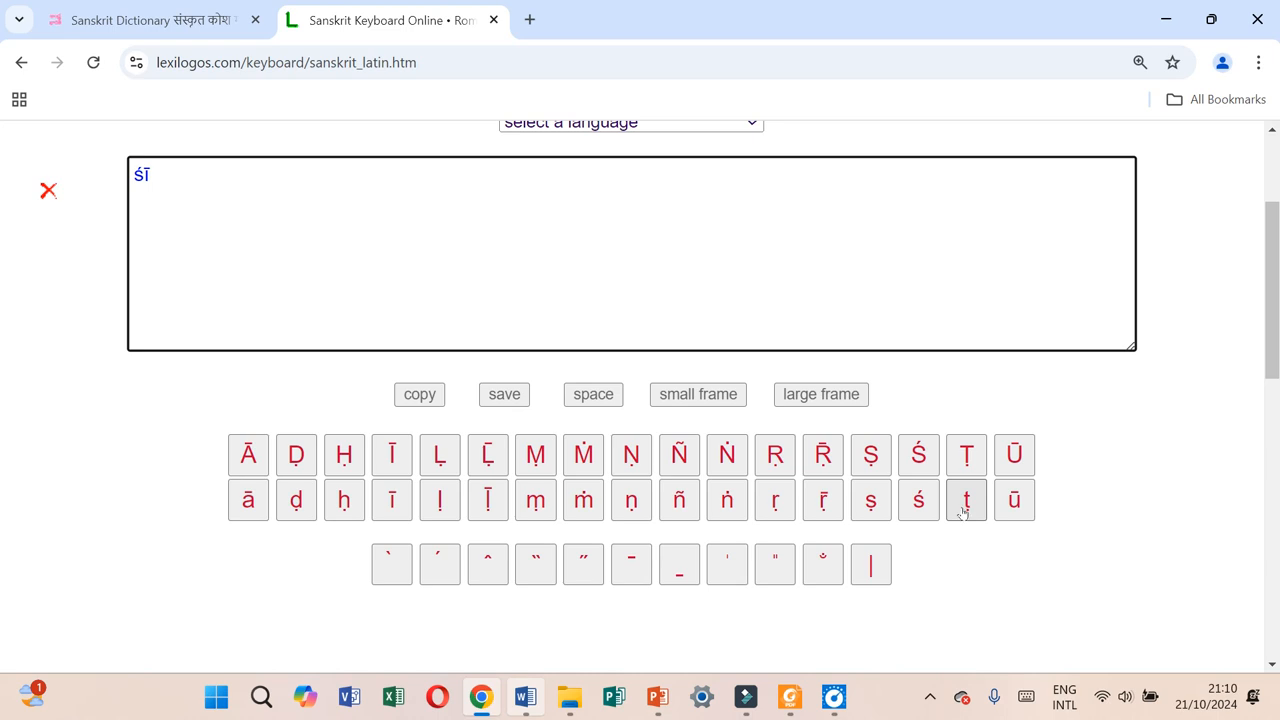
{"action": "type", "text": "va"}
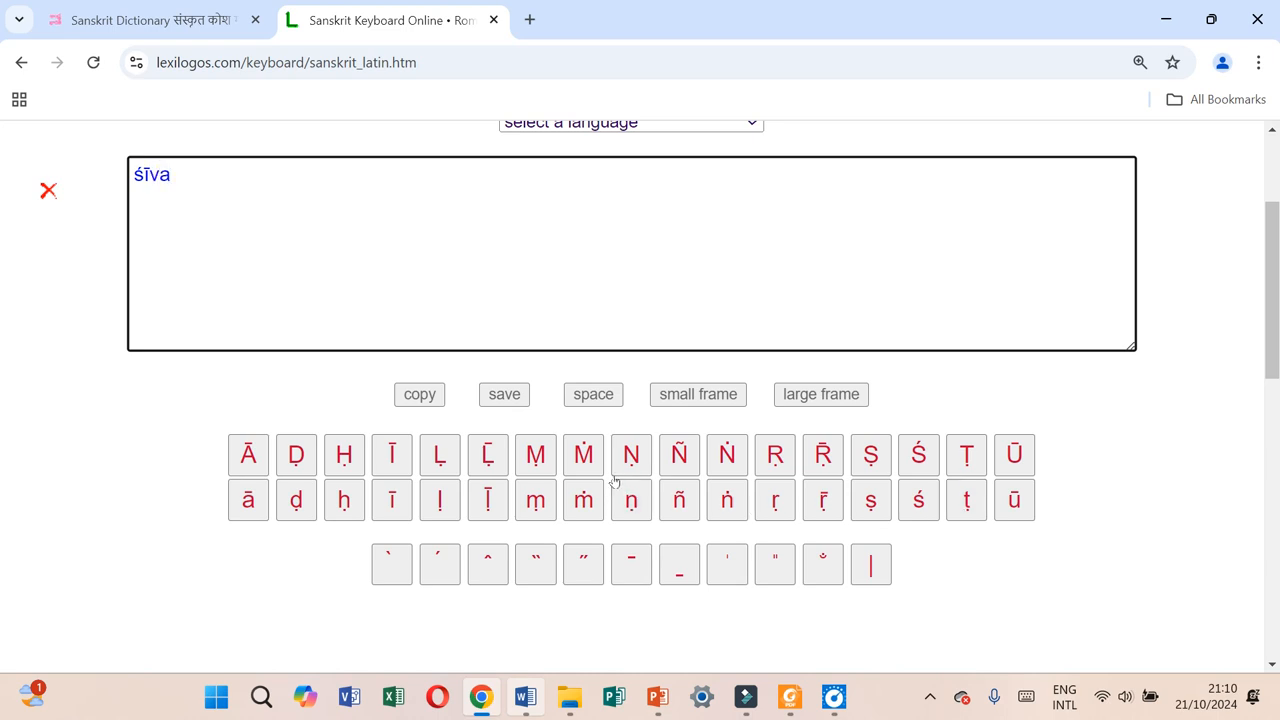
Switch to the Word document and examine the Devanagari mantra, its transliteration and the two diacritic lines below them
{"action": "scroll", "coordinate": [619, 428], "scroll_direction": "up", "scroll_amount": 2}
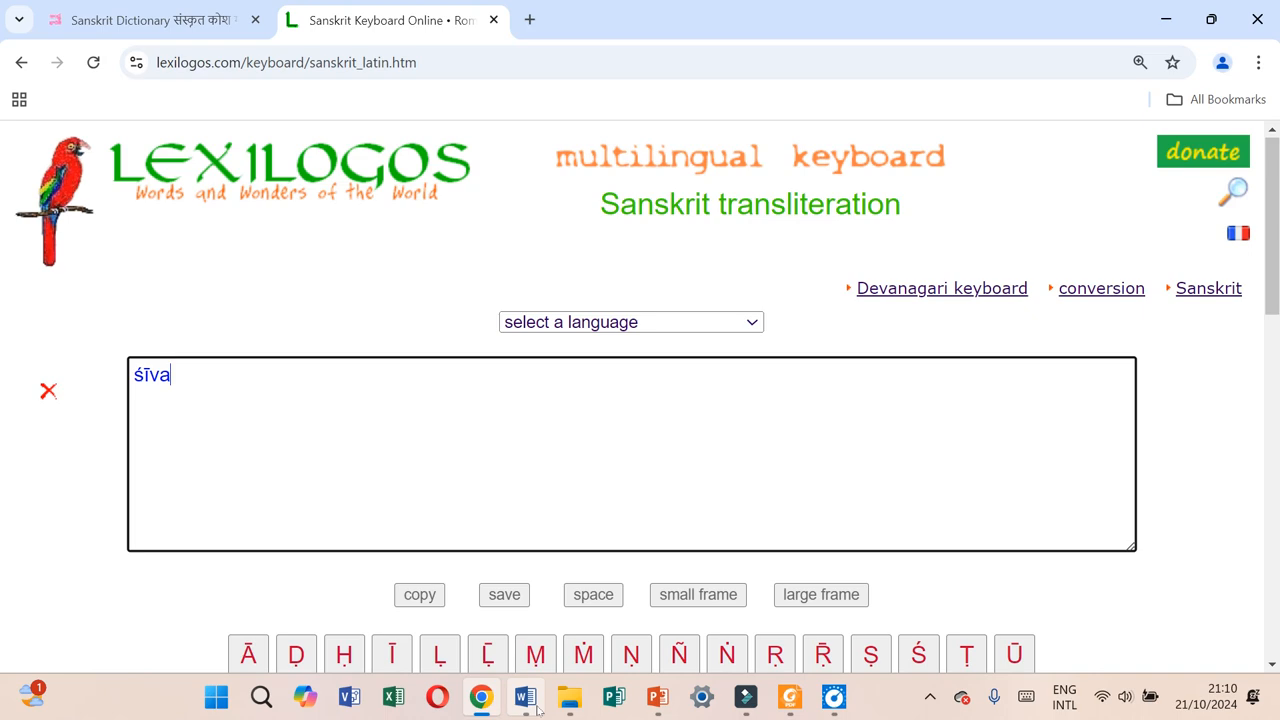
{"action": "mouse_move", "coordinate": [530, 700]}
{"action": "left_click", "coordinate": [504, 622]}
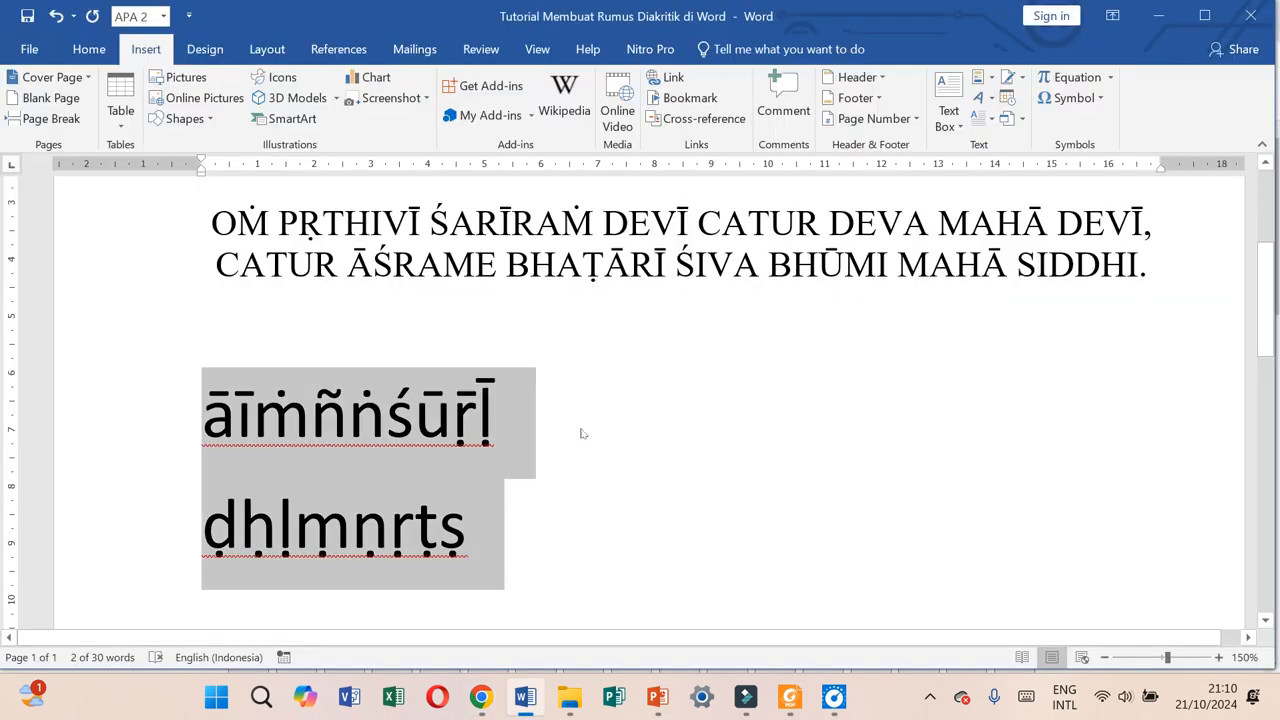
{"action": "scroll", "coordinate": [582, 434], "scroll_direction": "up", "scroll_amount": 4}
{"action": "scroll", "coordinate": [974, 483], "scroll_direction": "down", "scroll_amount": 3}
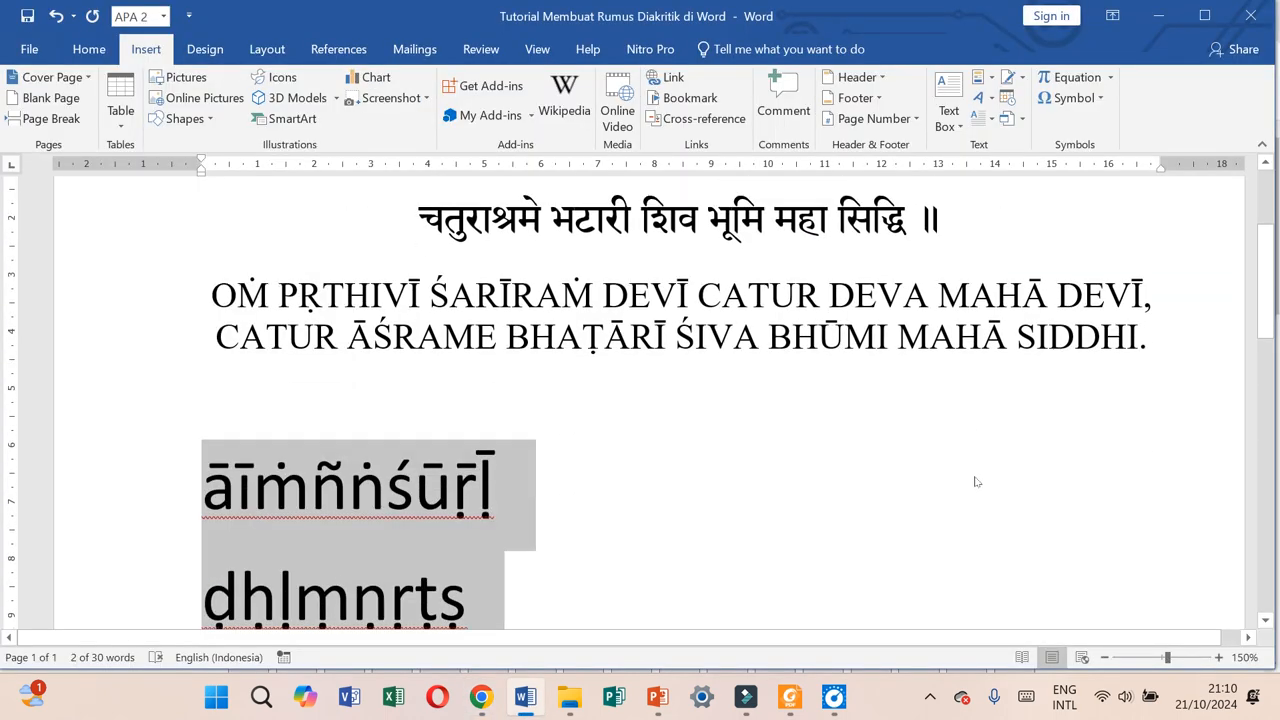
{"action": "scroll", "coordinate": [973, 481], "scroll_direction": "down", "scroll_amount": 2, "text": "ctrl"}
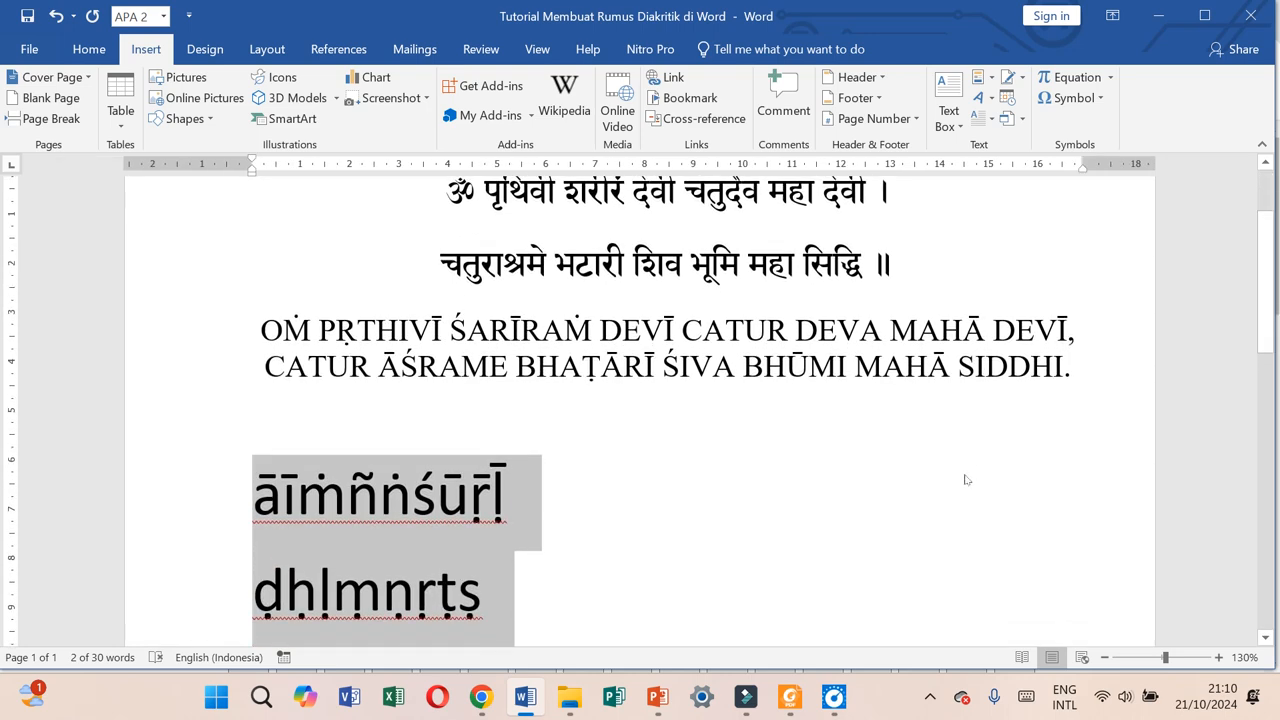
{"action": "scroll", "coordinate": [966, 480], "scroll_direction": "down", "scroll_amount": 1}
{"action": "scroll", "coordinate": [966, 480], "scroll_direction": "down", "scroll_amount": 2, "text": "ctrl"}
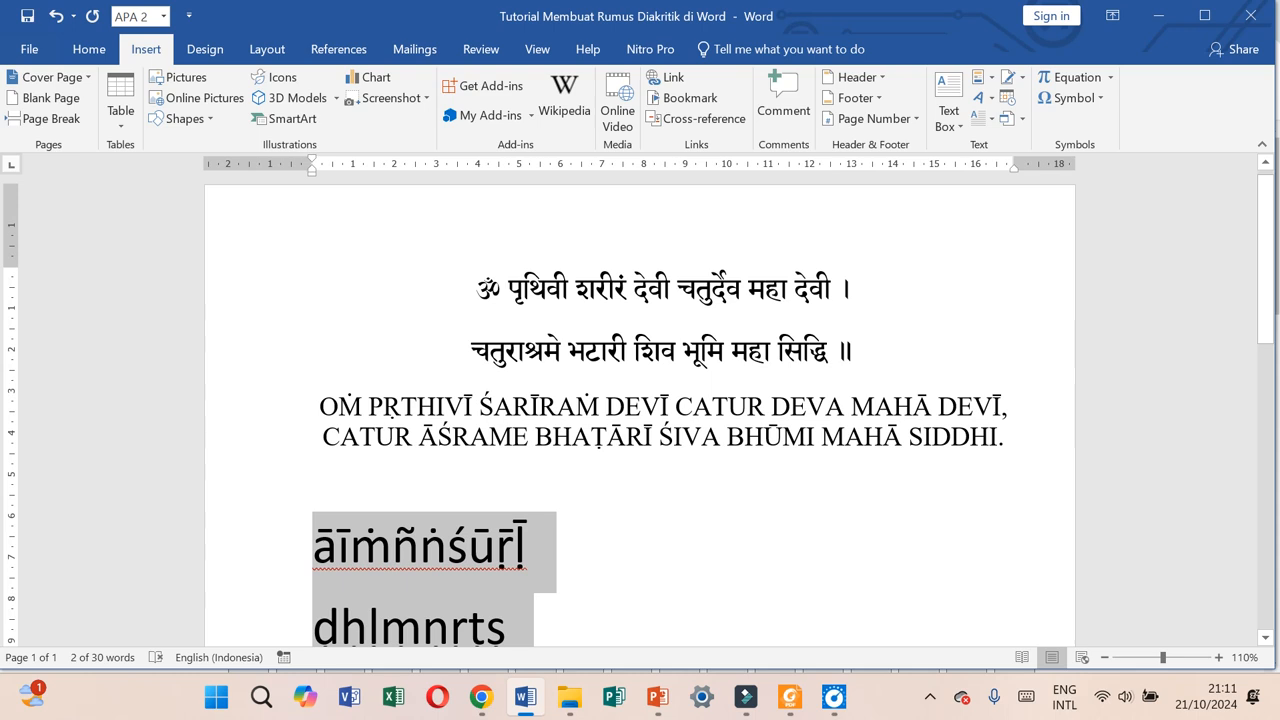
{"action": "scroll", "coordinate": [738, 475], "scroll_direction": "down", "scroll_amount": 2}
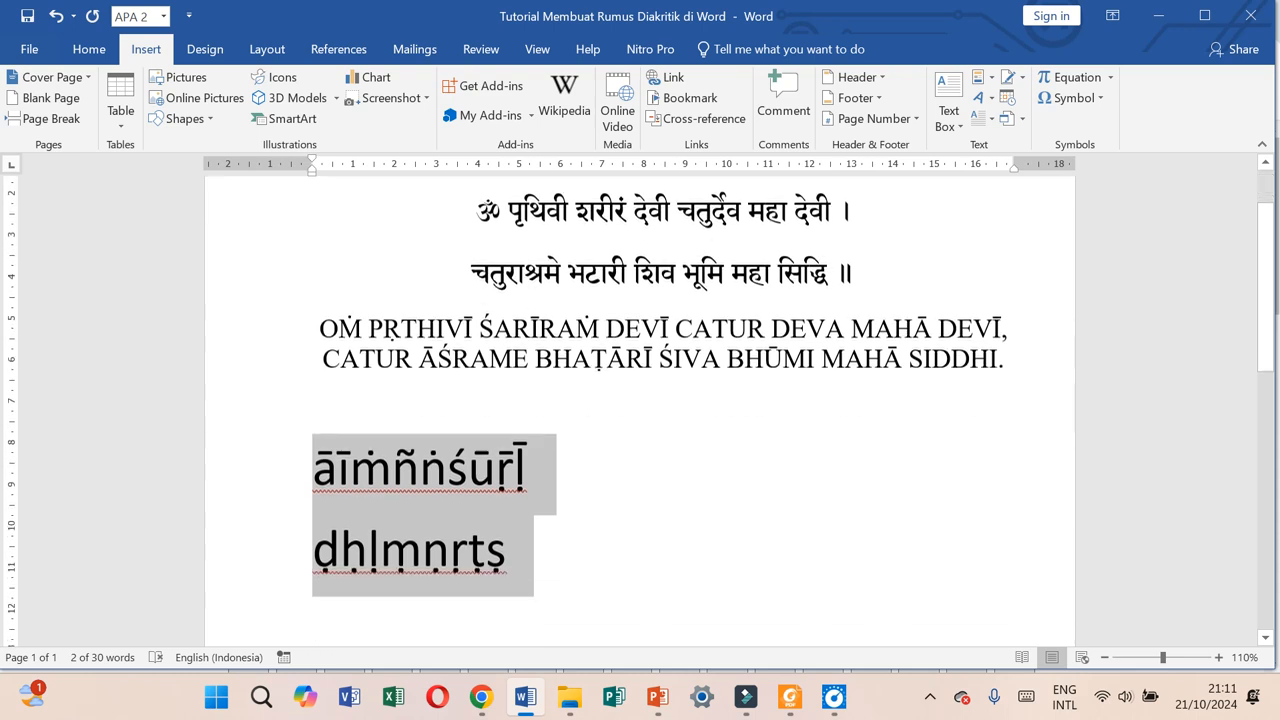
{"action": "scroll", "coordinate": [738, 475], "scroll_direction": "up", "scroll_amount": 2}
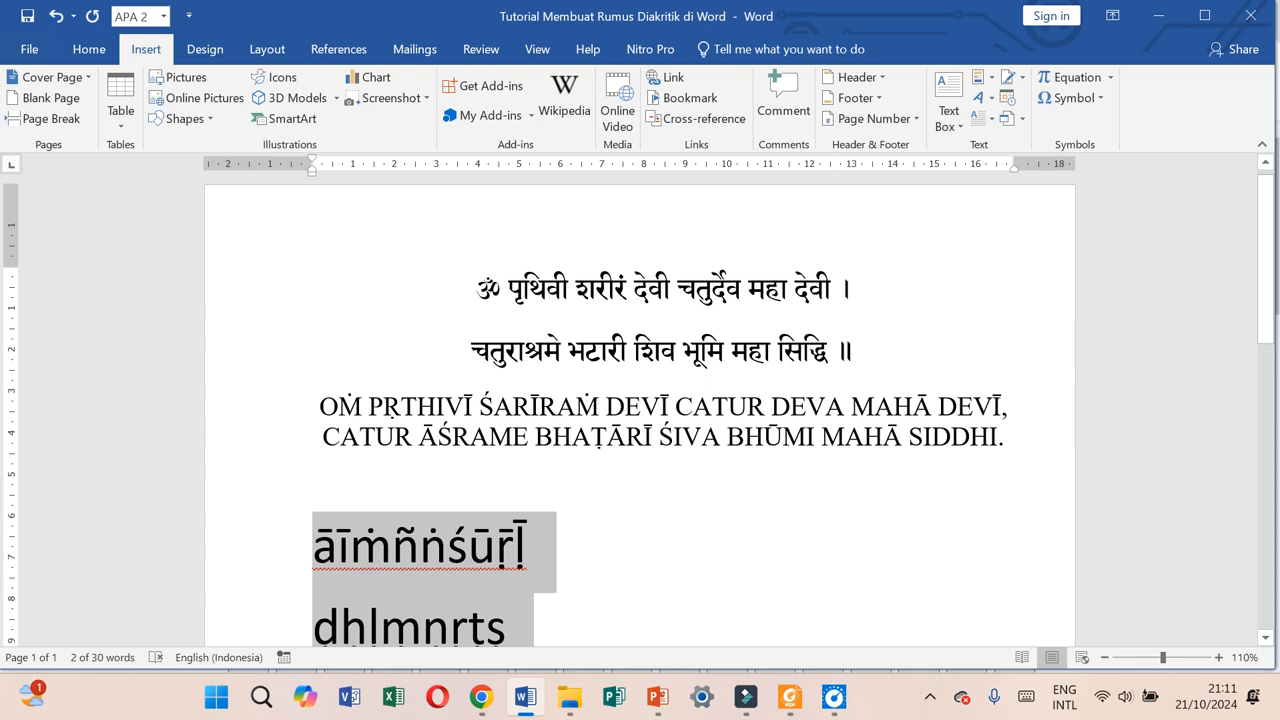
{"action": "scroll", "coordinate": [640, 410], "scroll_direction": "down", "scroll_amount": 2}
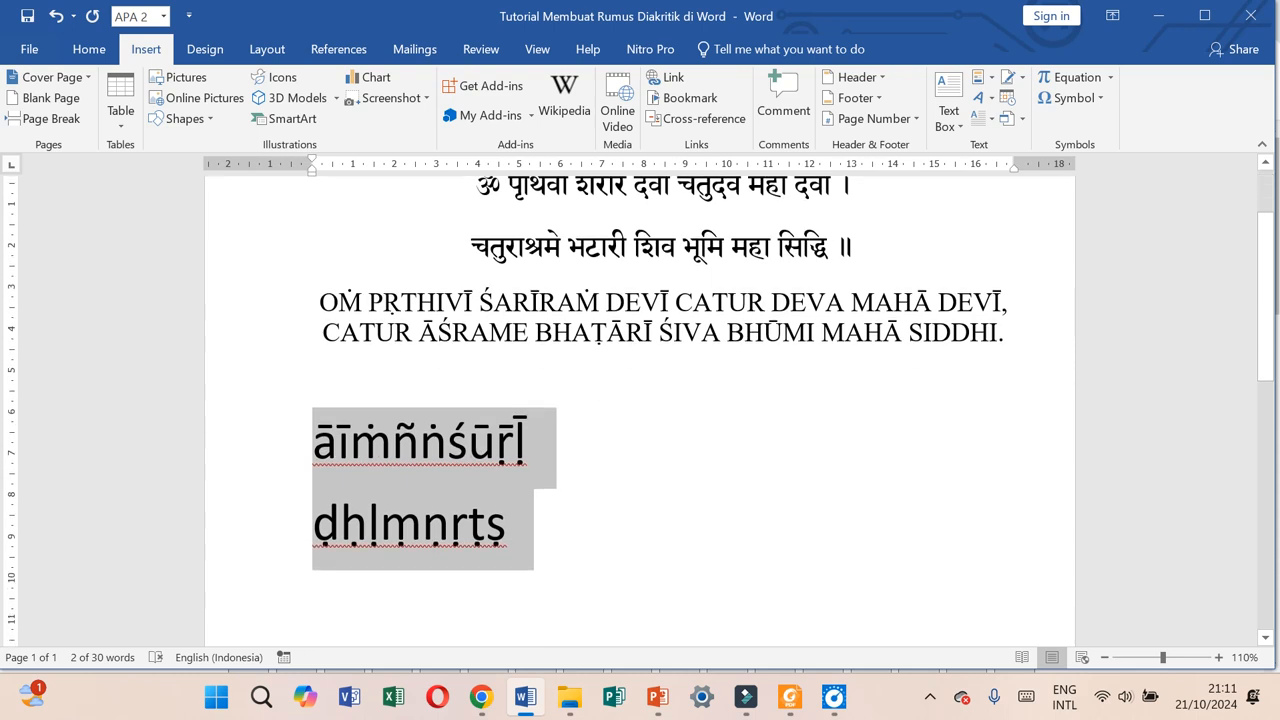
{"action": "scroll", "coordinate": [640, 410], "scroll_direction": "up", "scroll_amount": 1}
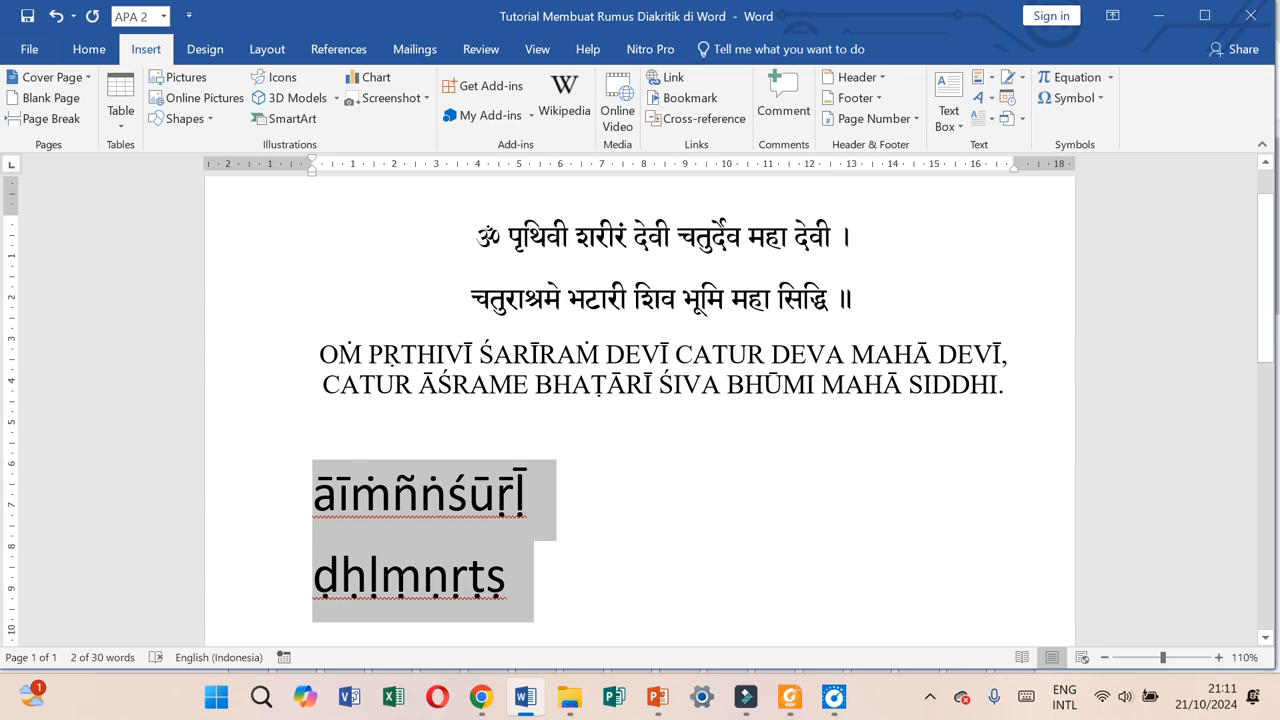
Delete both diacritic letter lines below the transliterated mantra
{"action": "left_click", "coordinate": [559, 504]}
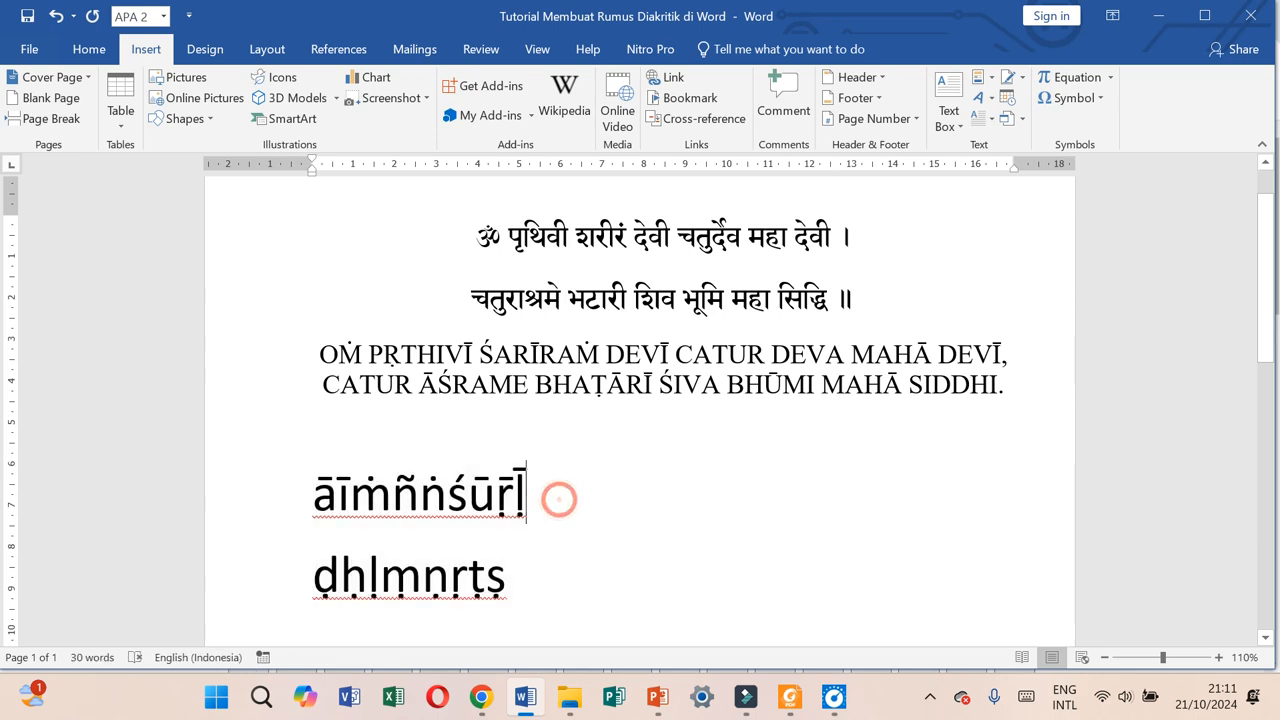
{"action": "left_click", "coordinate": [291, 486]}
{"action": "left_click_drag", "start_coordinate": [429, 551], "coordinate": [445, 560]}
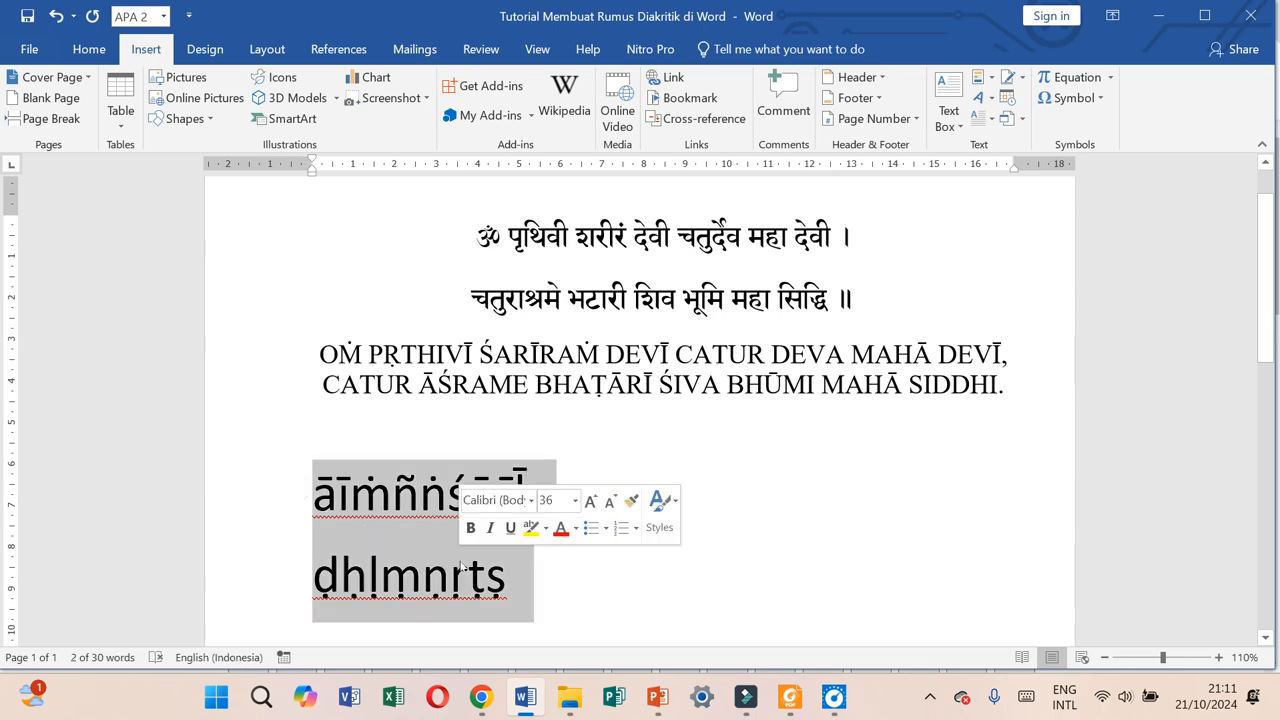
{"action": "key", "text": "Delete"}
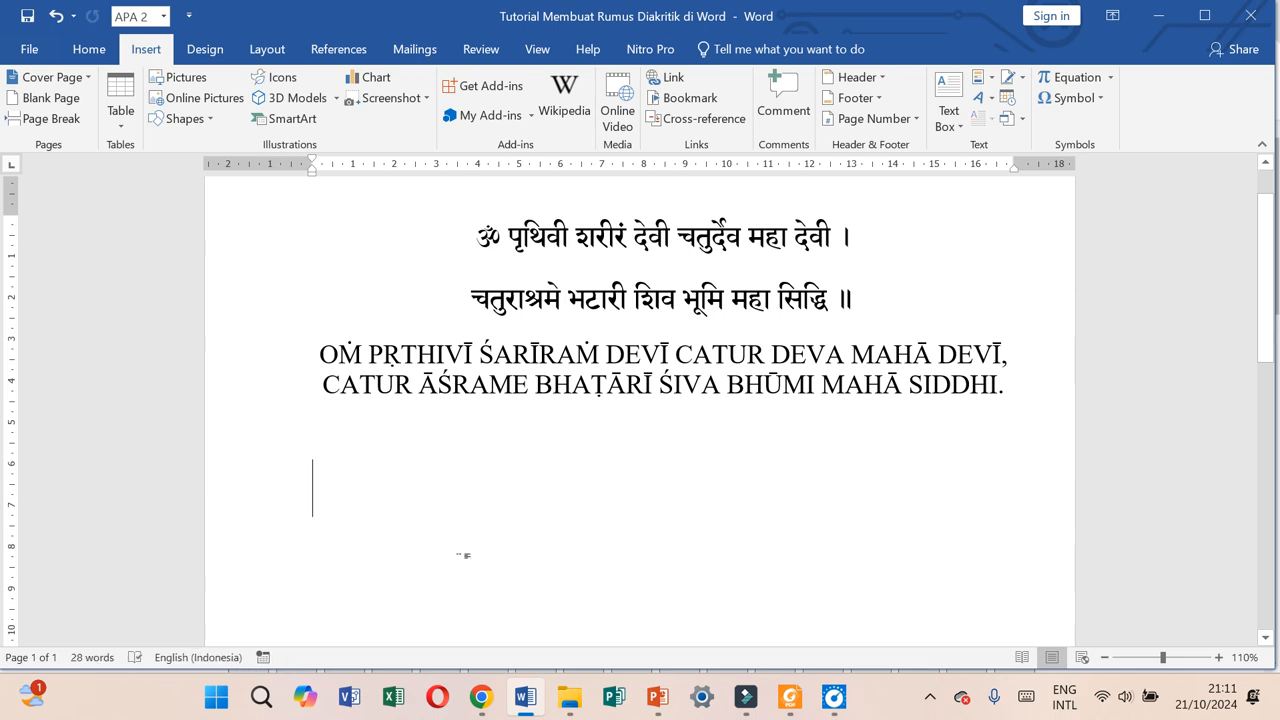